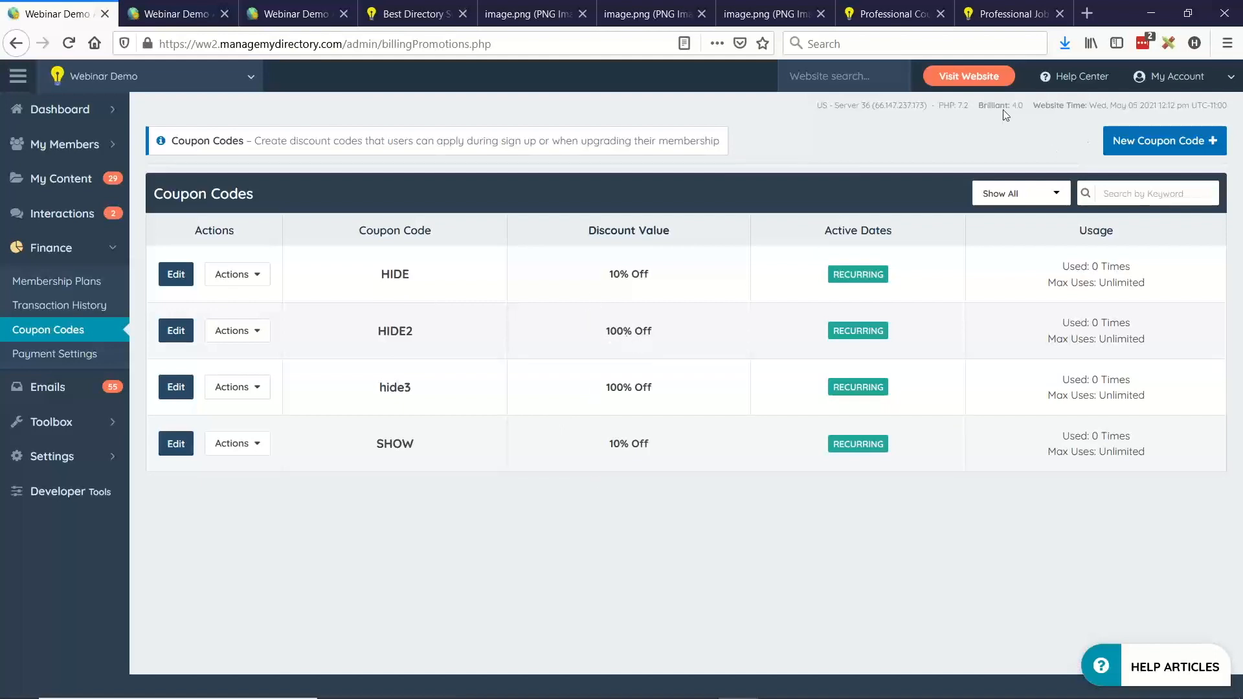
Start a new coupon code WEBINARWED with a percentage discount value of 100
click(1178, 147)
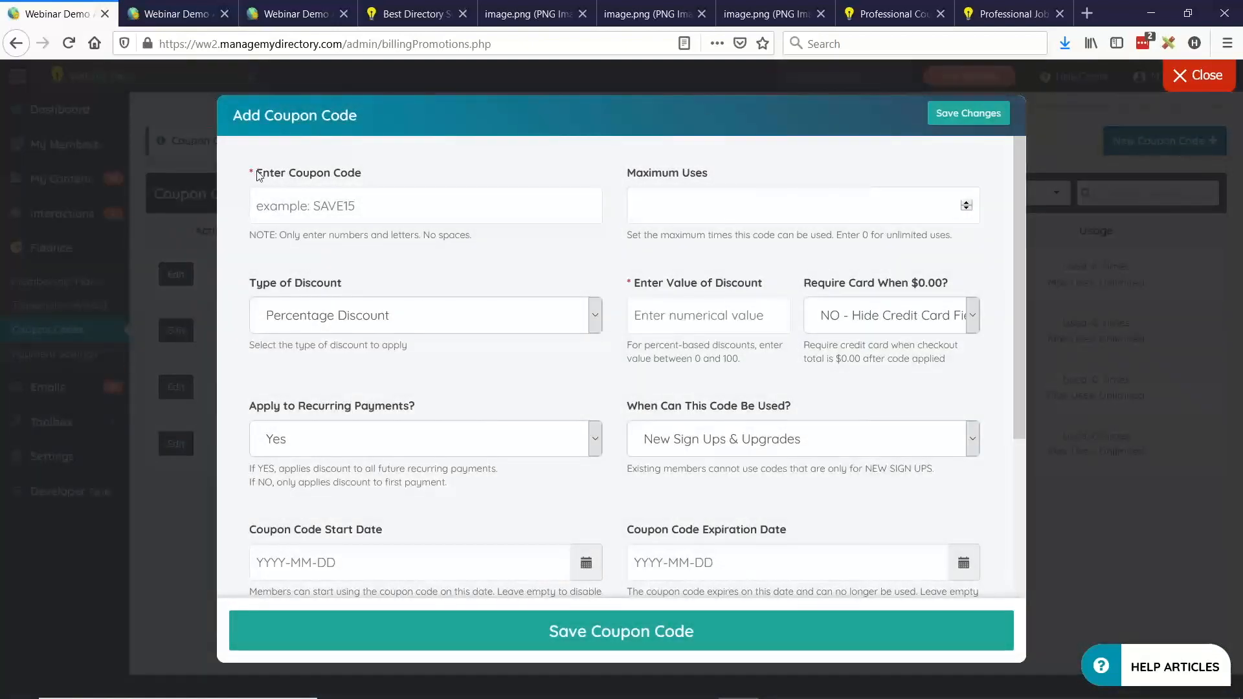
drag(255, 171, 399, 180)
click(345, 213)
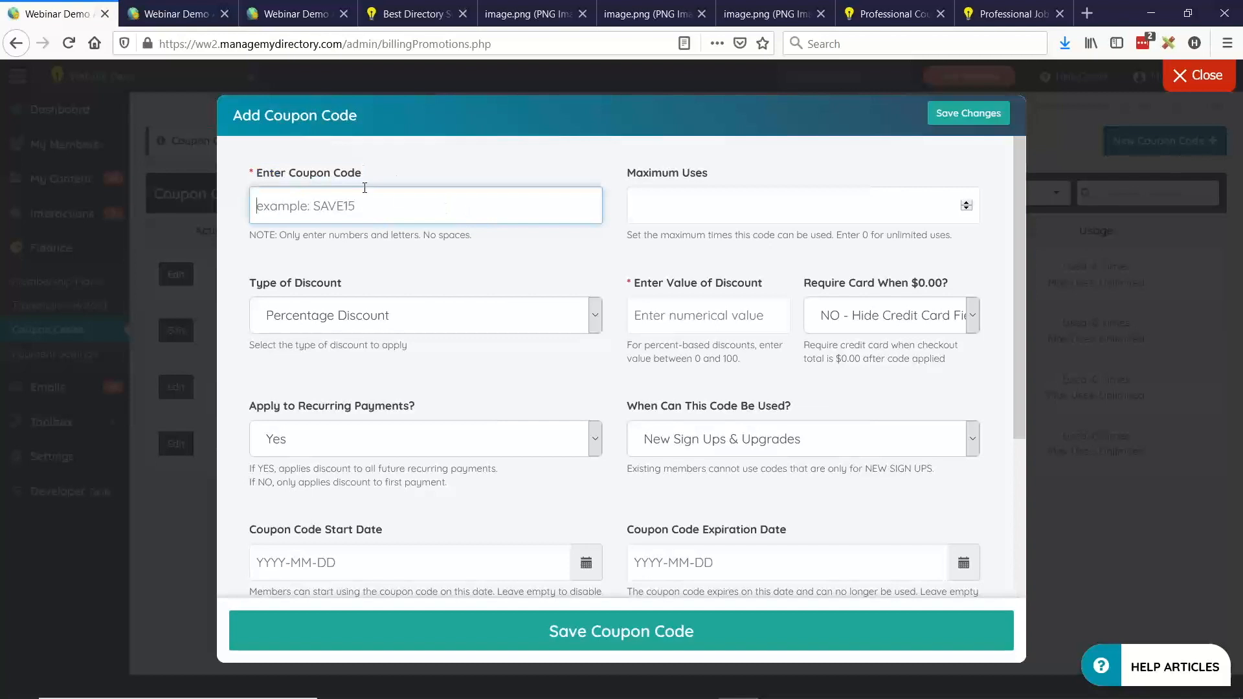
text(WEBINARWED)
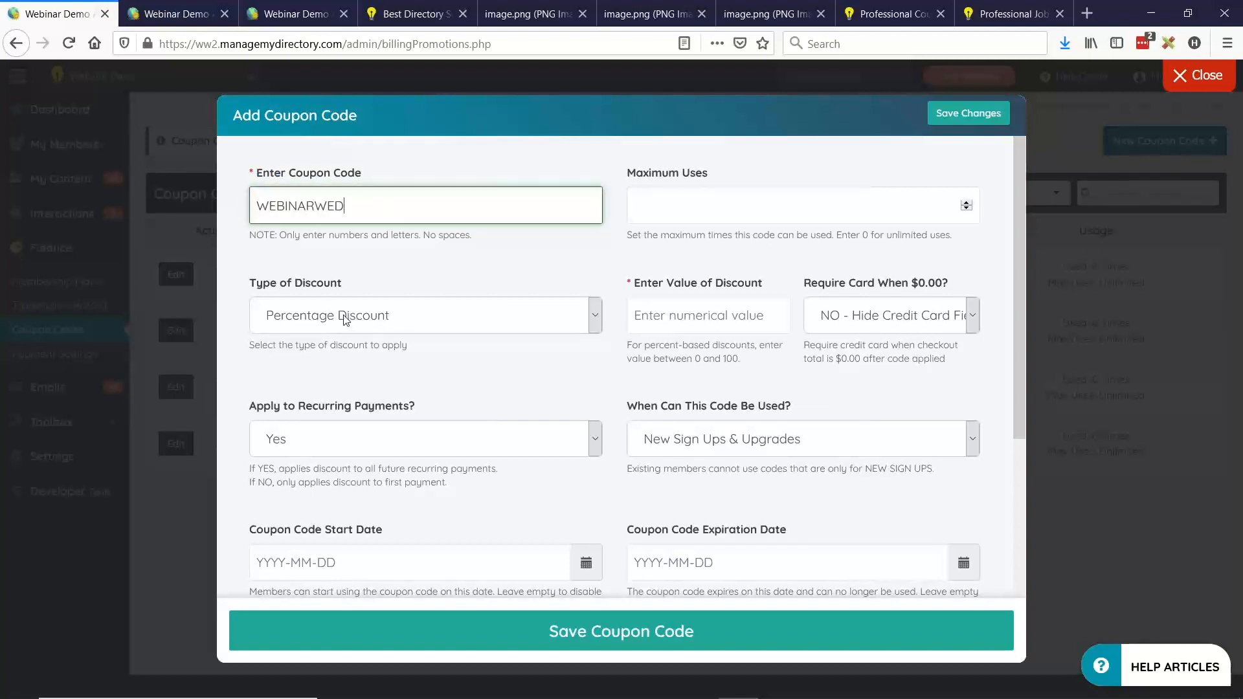
click(734, 314)
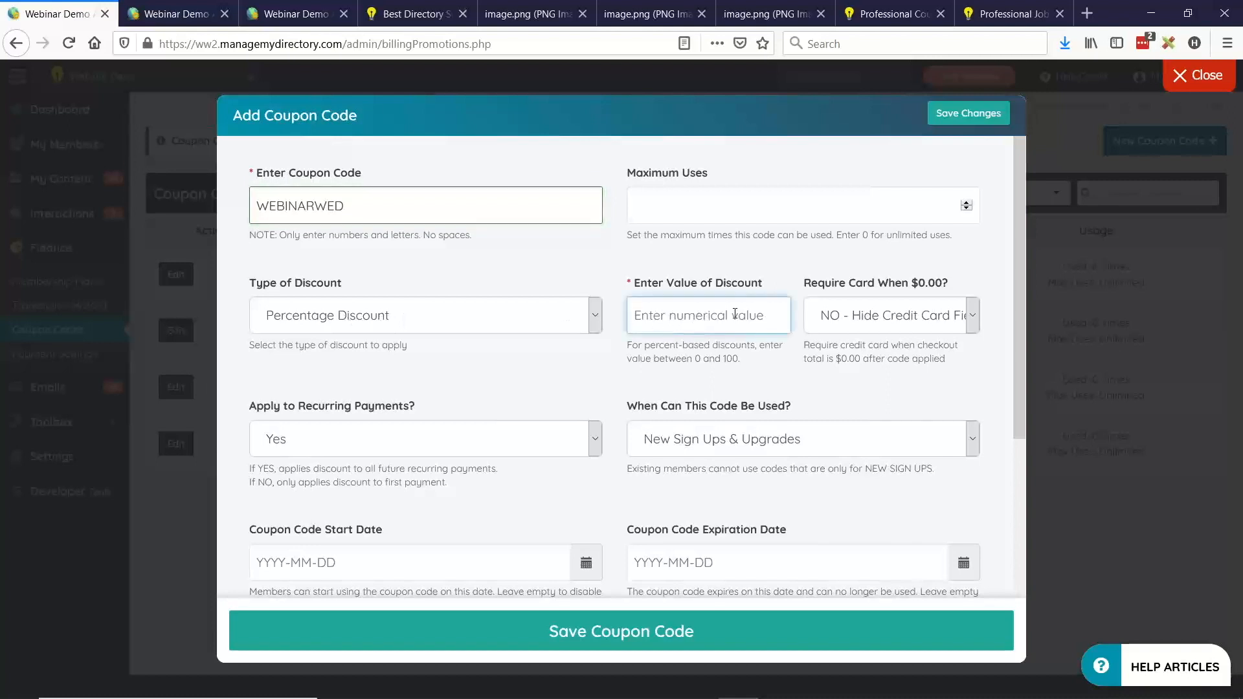
text(100)
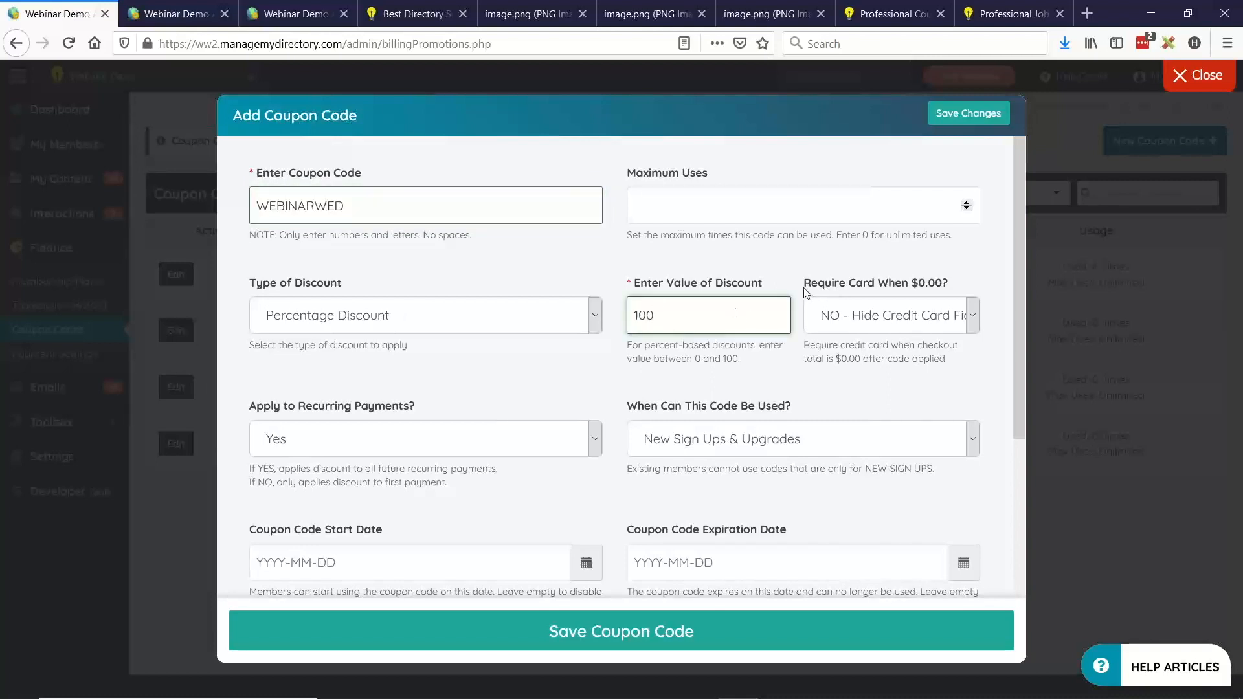
Switch the $0.00 card requirement to YES - Require Card and back to NO - Hide Credit Card Fields, and close the coupon form without saving
drag(806, 293, 844, 289)
click(852, 288)
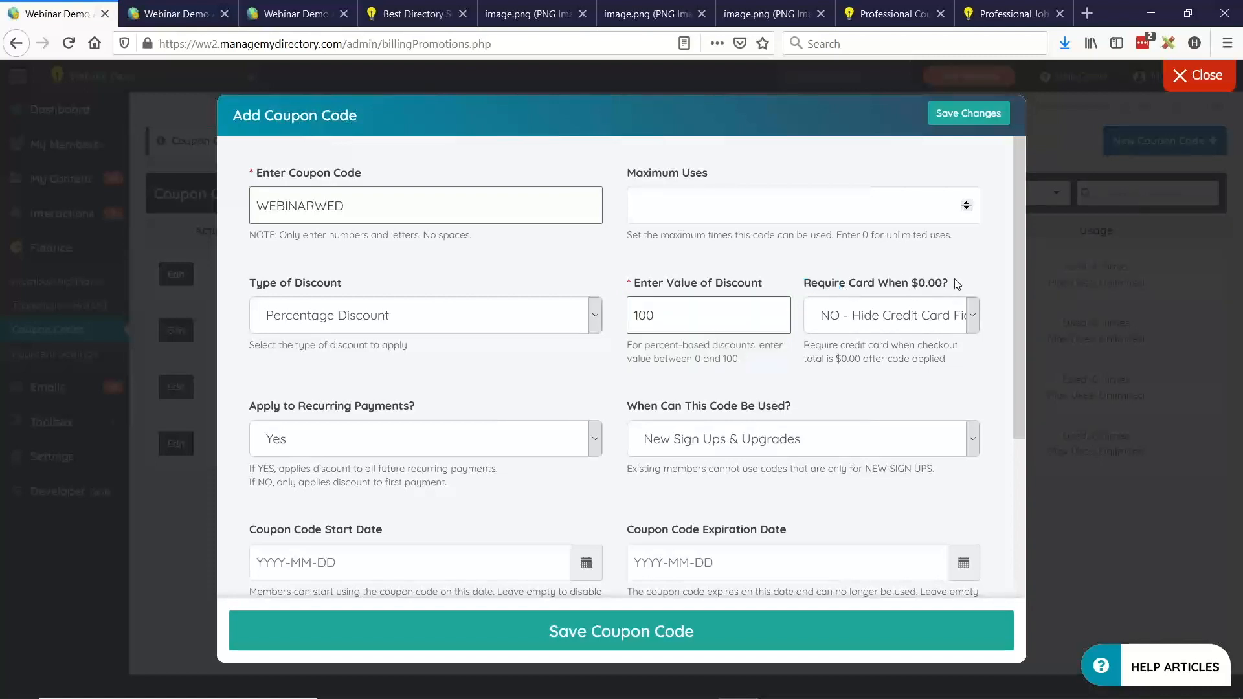
drag(957, 284, 849, 286)
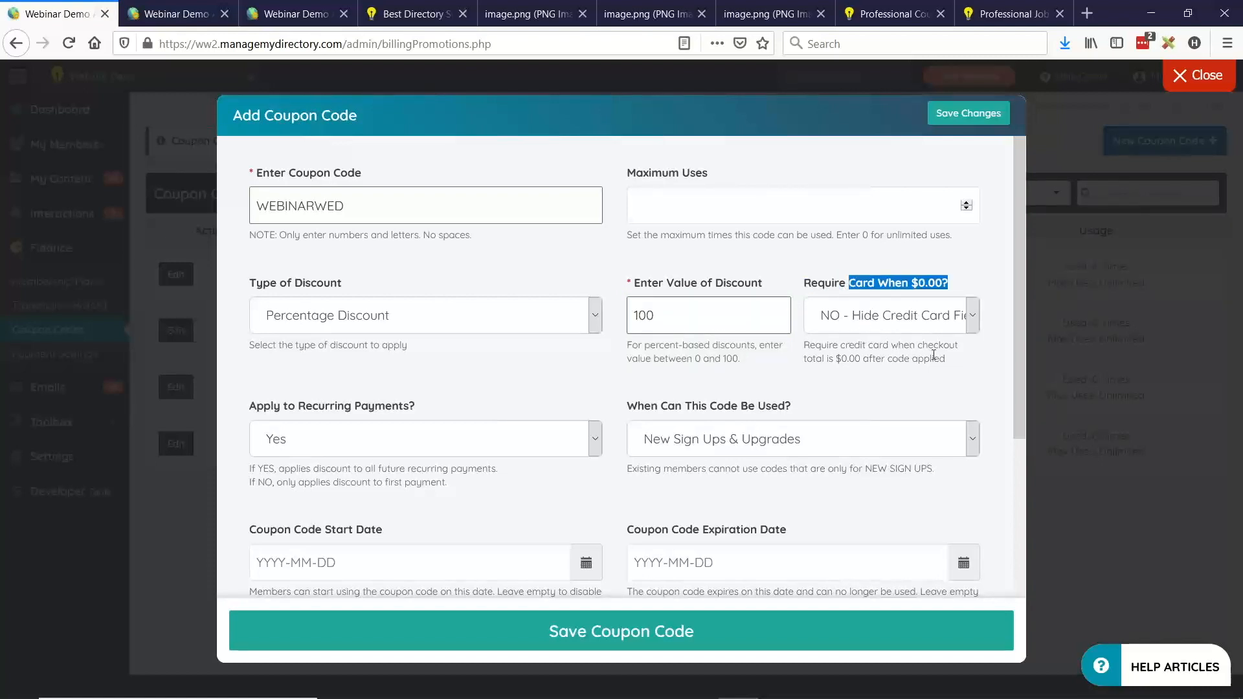
click(836, 361)
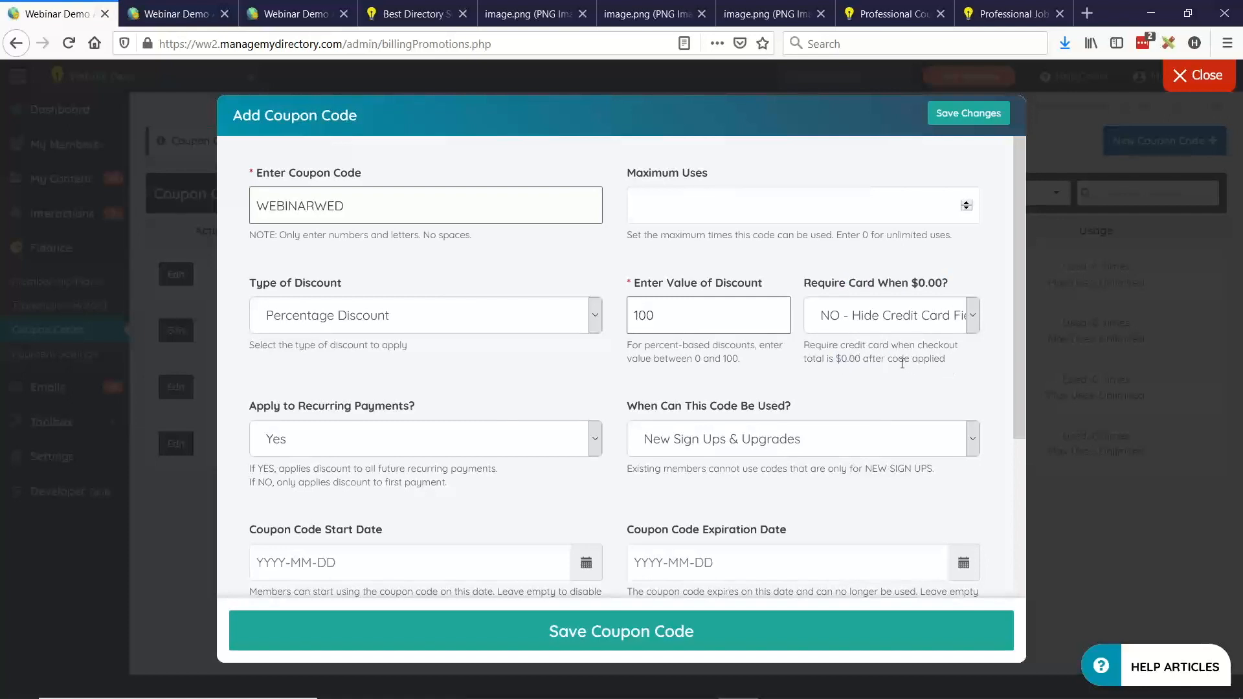
click(877, 327)
click(843, 340)
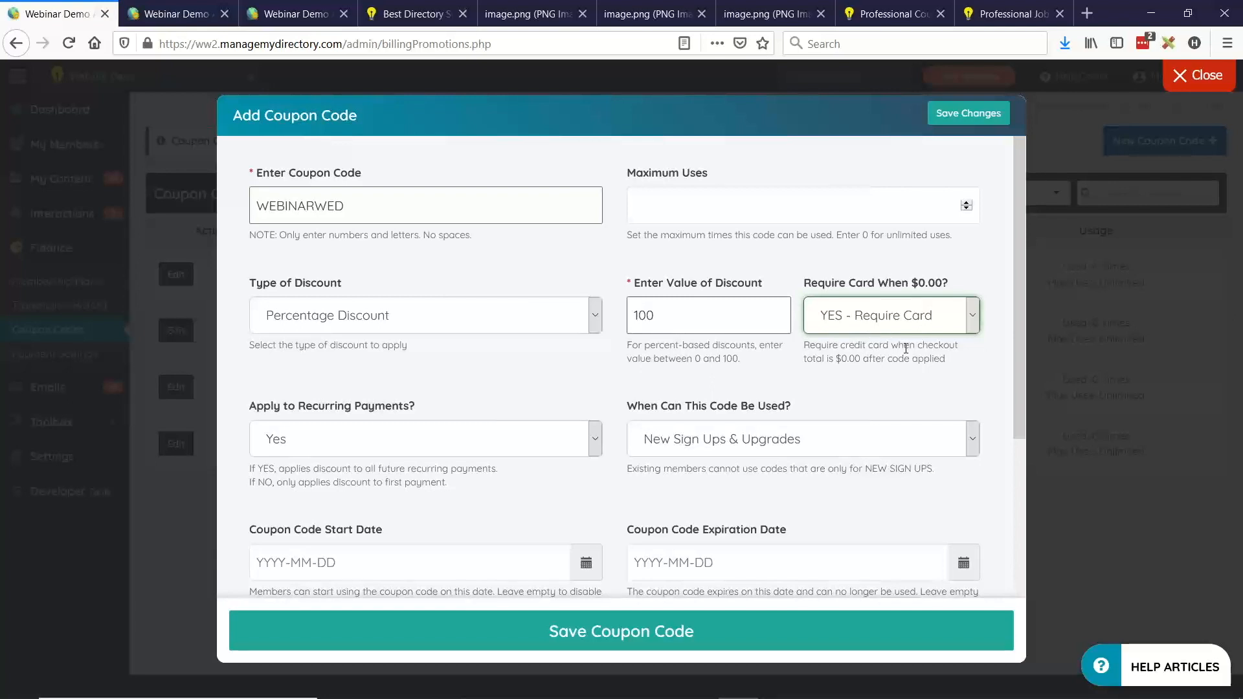
click(864, 325)
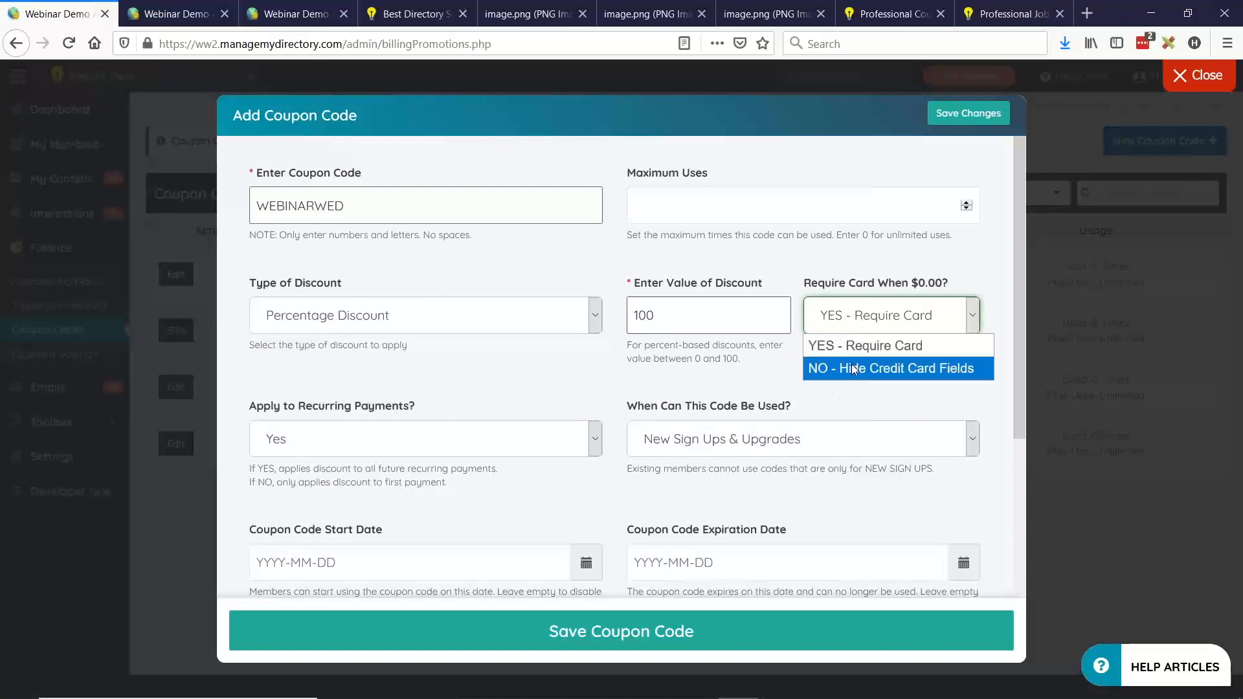
click(899, 374)
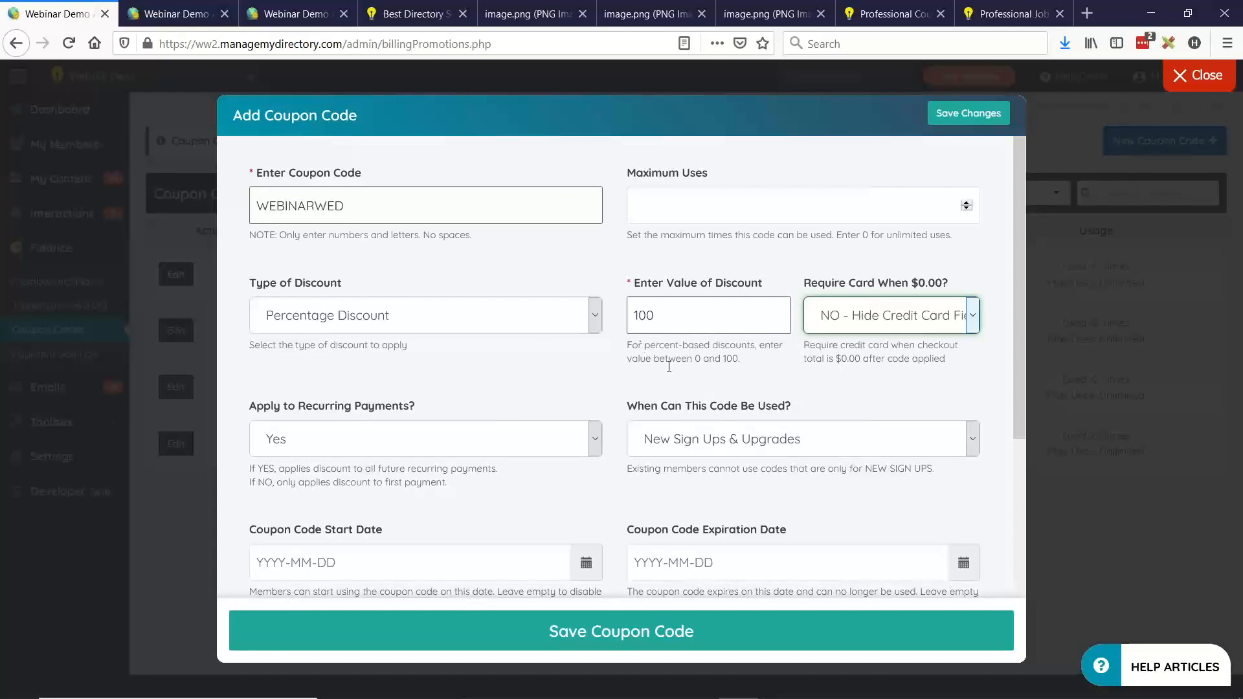
click(1179, 90)
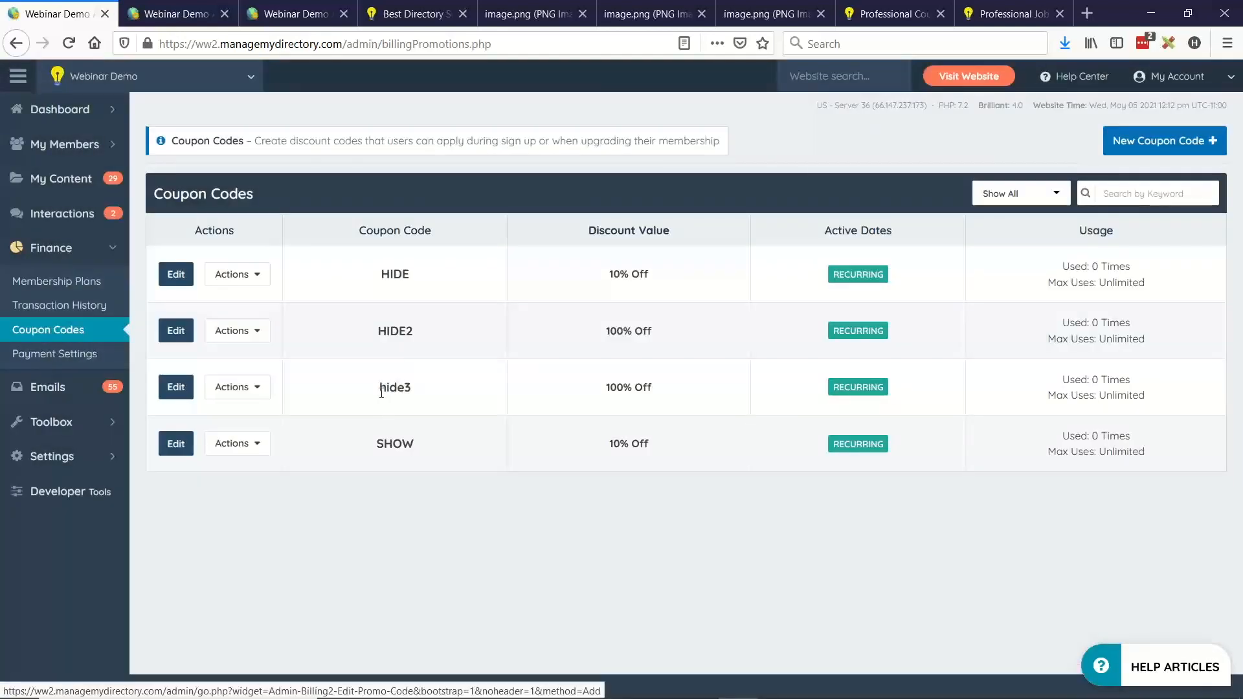
Open the membership plans in a separate tab and go to the Silver Plan's sign-up page
drag(379, 387, 415, 388)
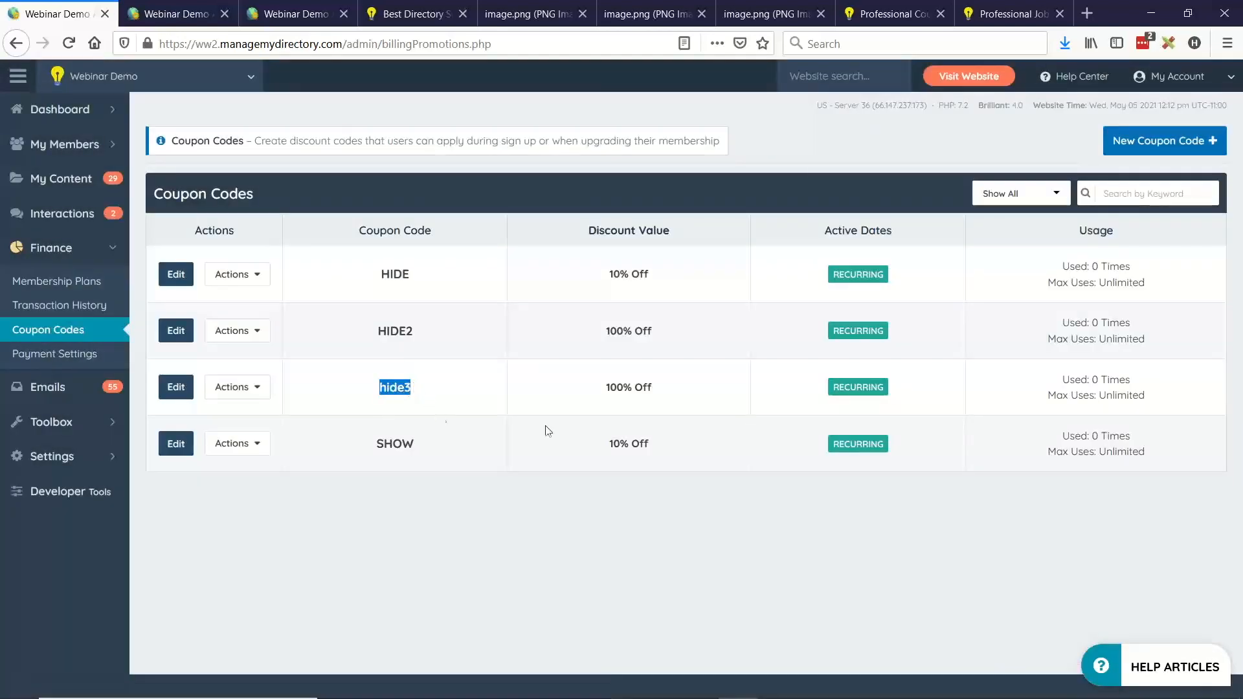
middle_click(57, 280)
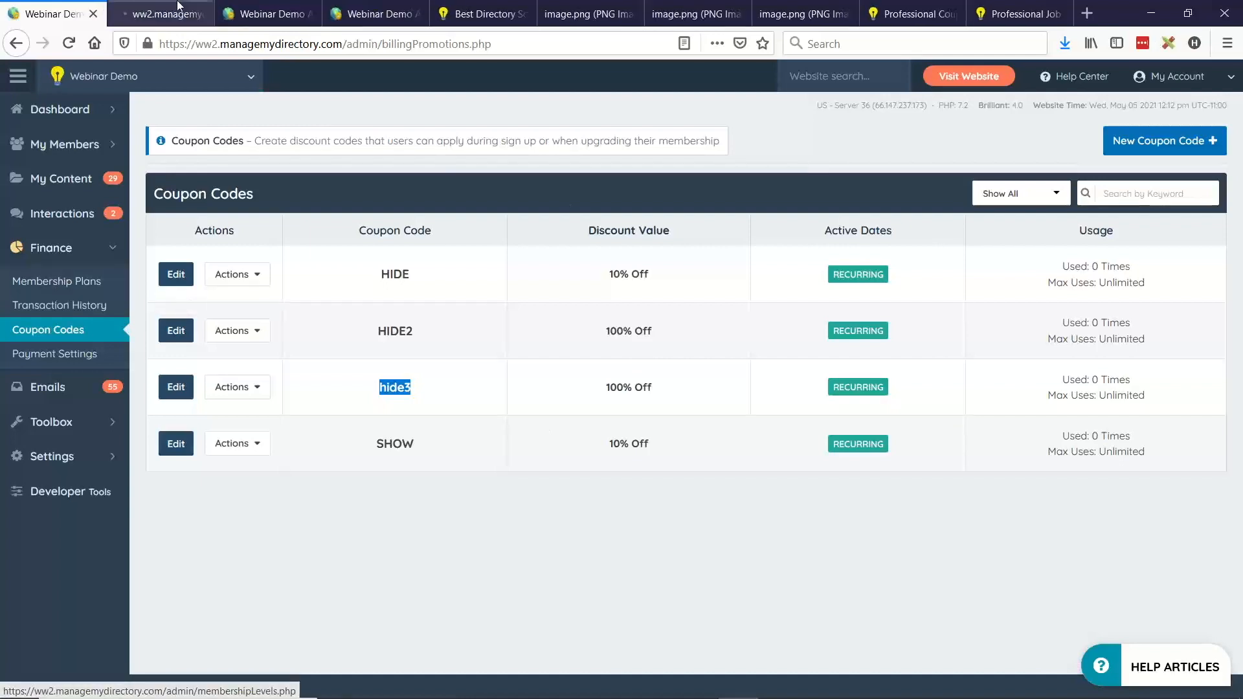
click(160, 13)
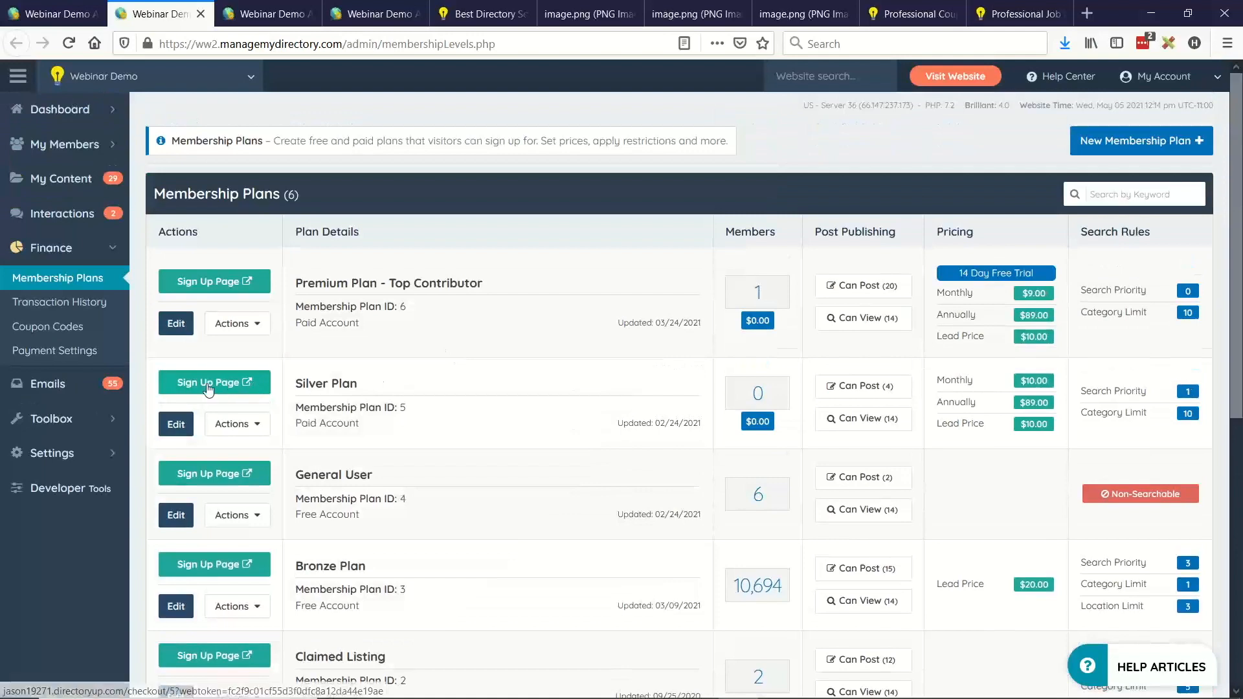
click(216, 385)
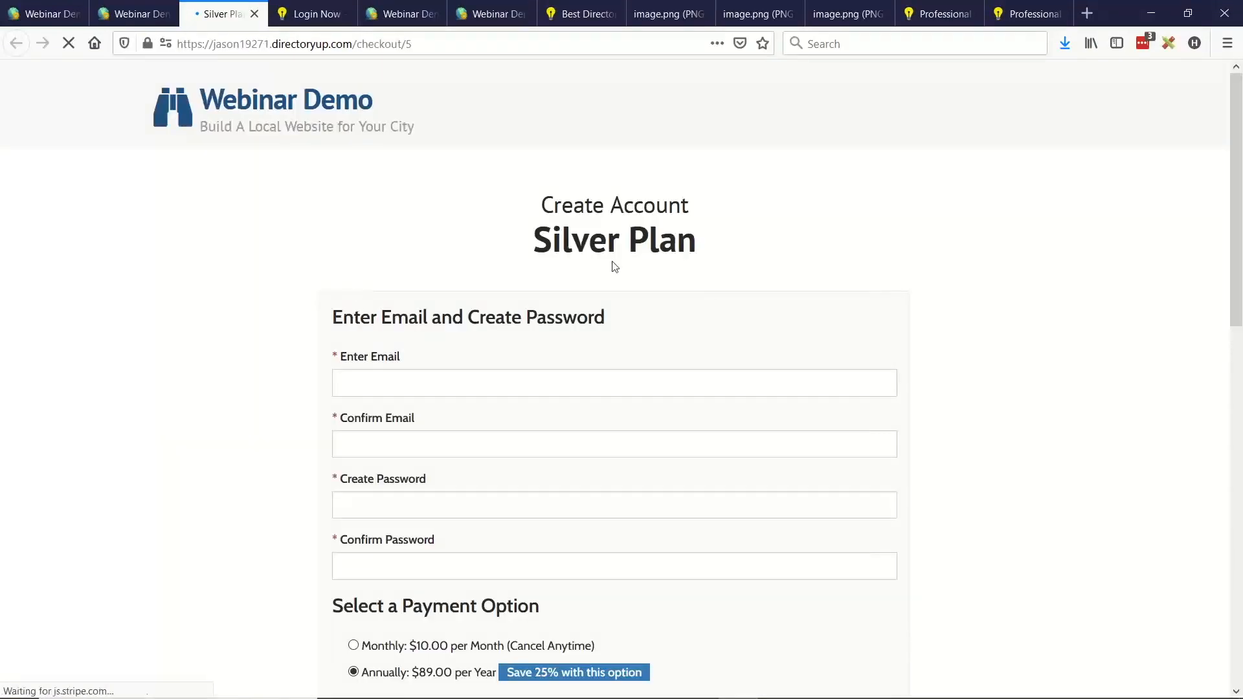
Apply the promo code hide3 on the Silver Plan checkout and check the order summary and remaining billing fields
scroll(516, 207, down, 8)
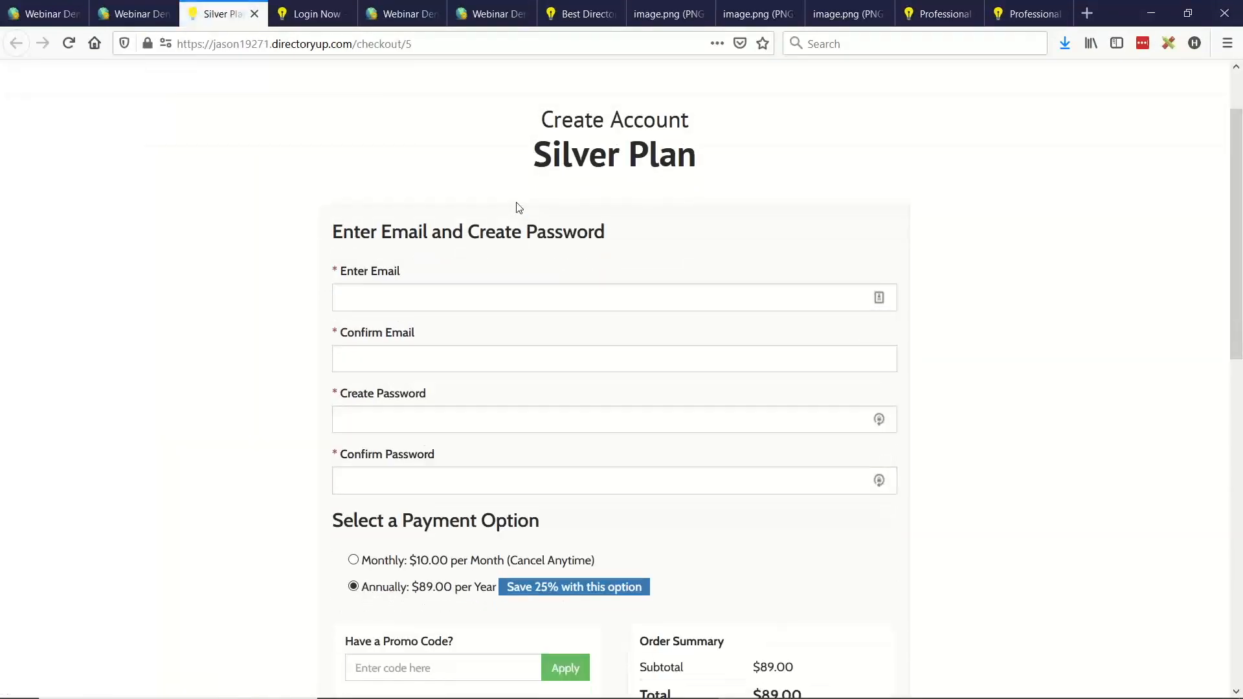
scroll(324, 262, down, 2)
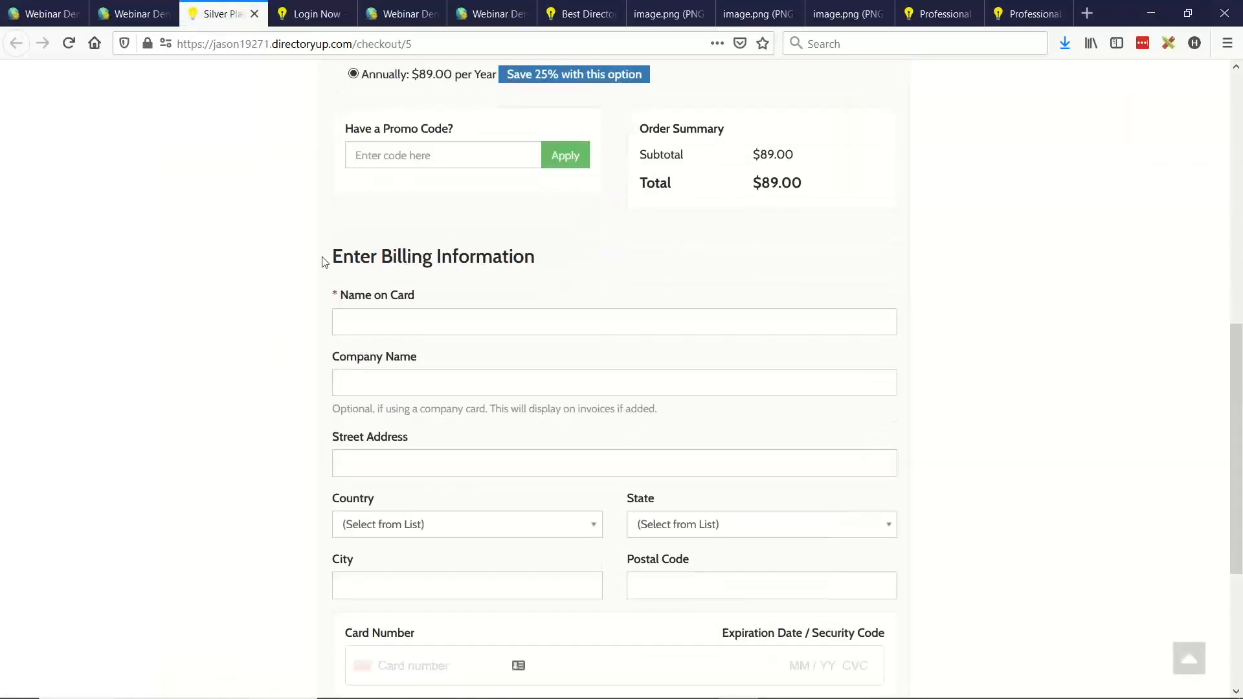
scroll(440, 251, down, 2)
scroll(591, 444, up, 6)
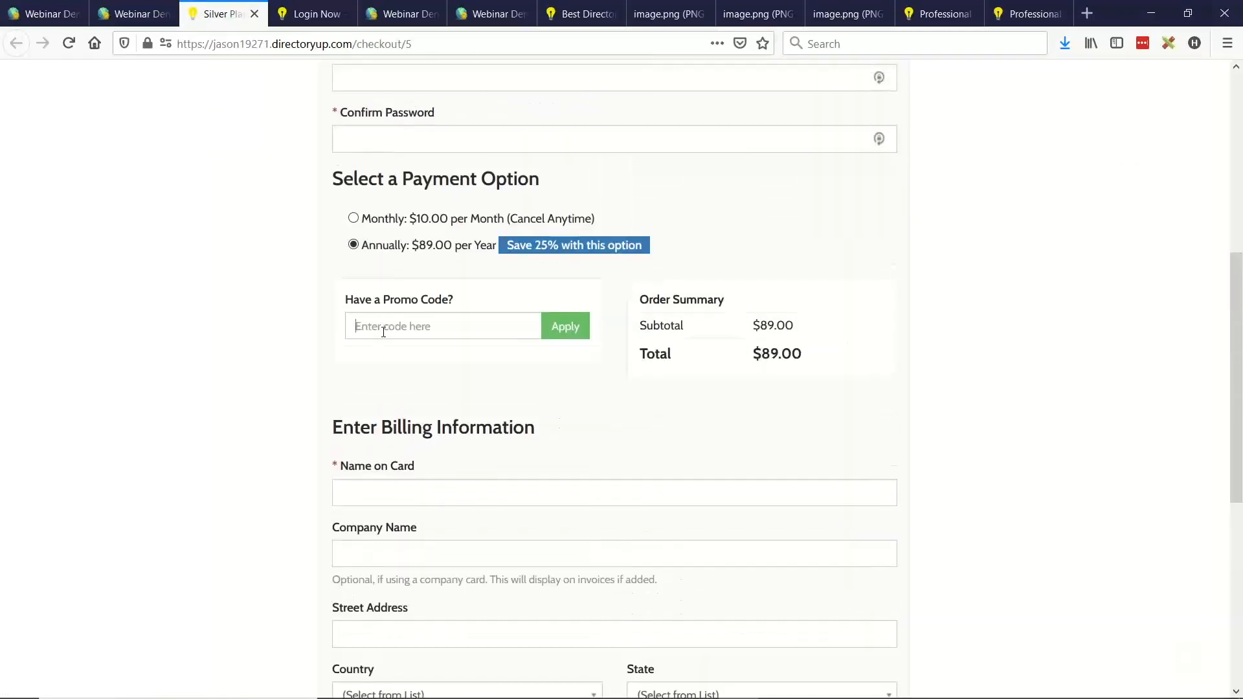
text(hide3)
click(560, 336)
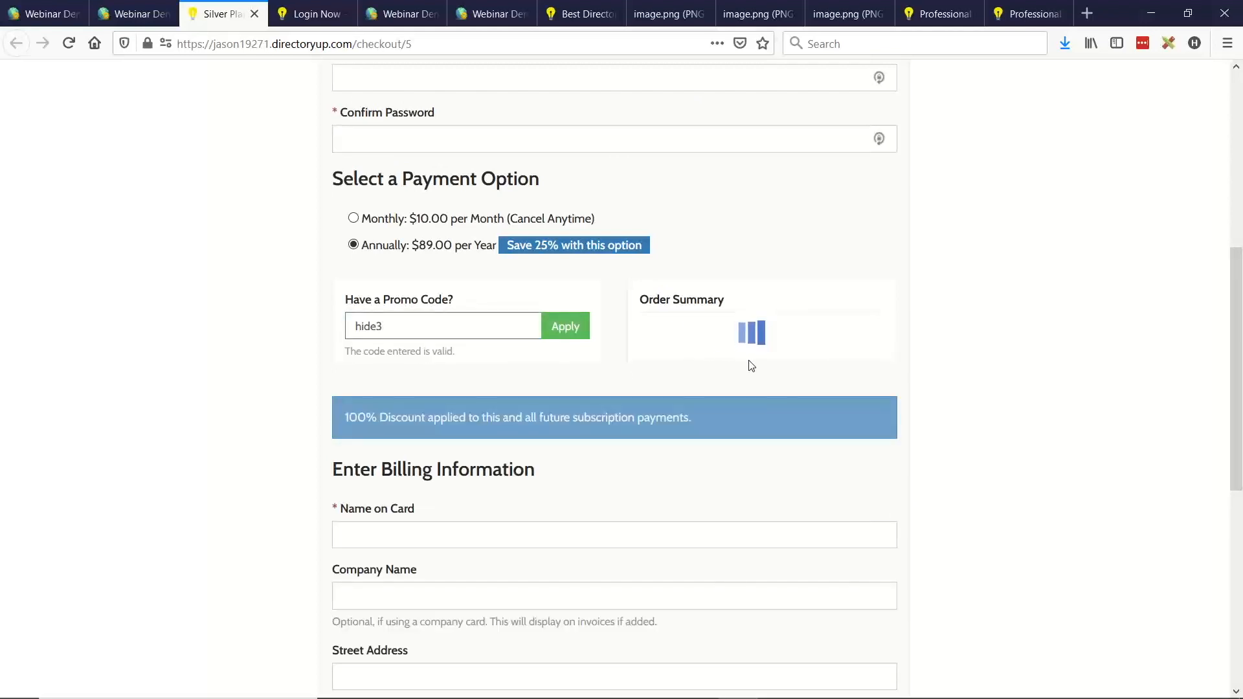
drag(795, 381, 640, 377)
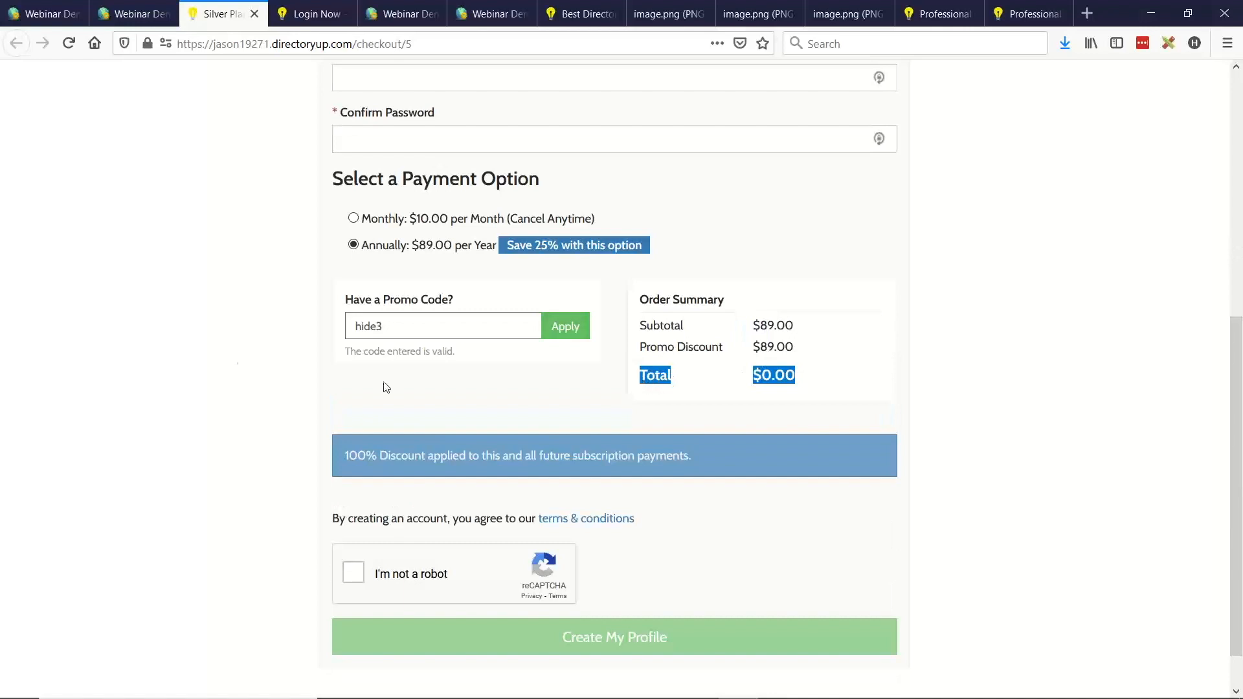
scroll(242, 385, down, 1)
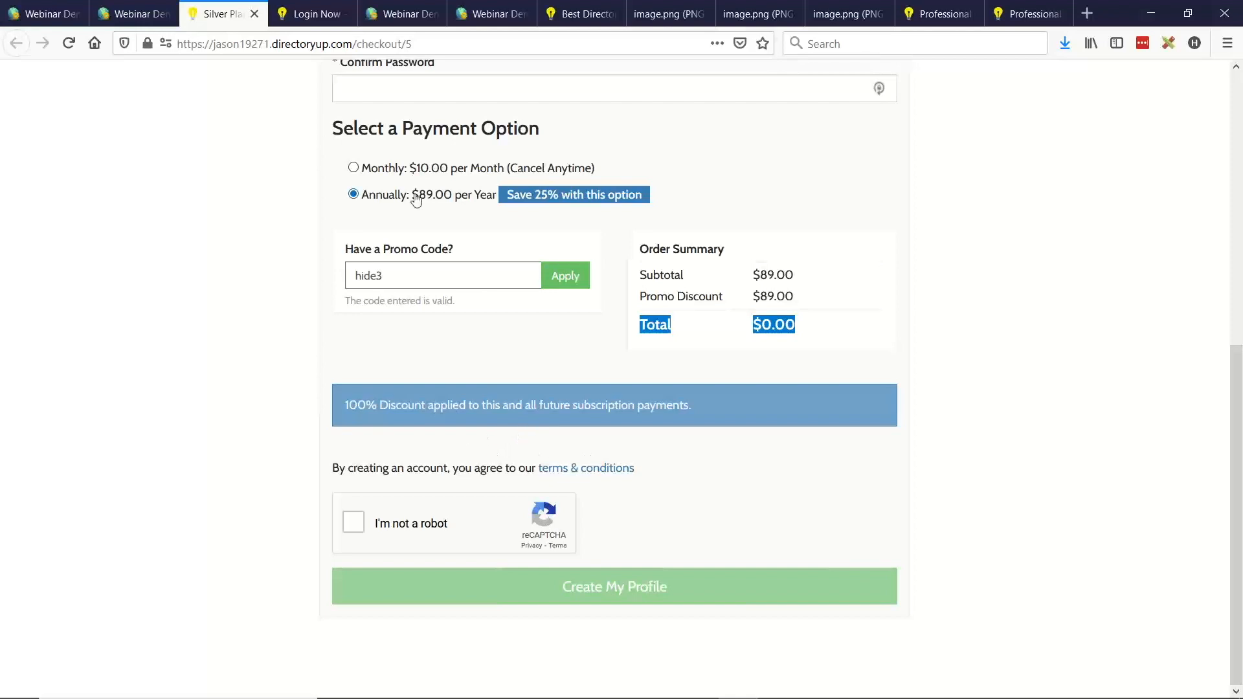
scroll(435, 430, up, 3)
scroll(430, 508, down, 3)
click(532, 334)
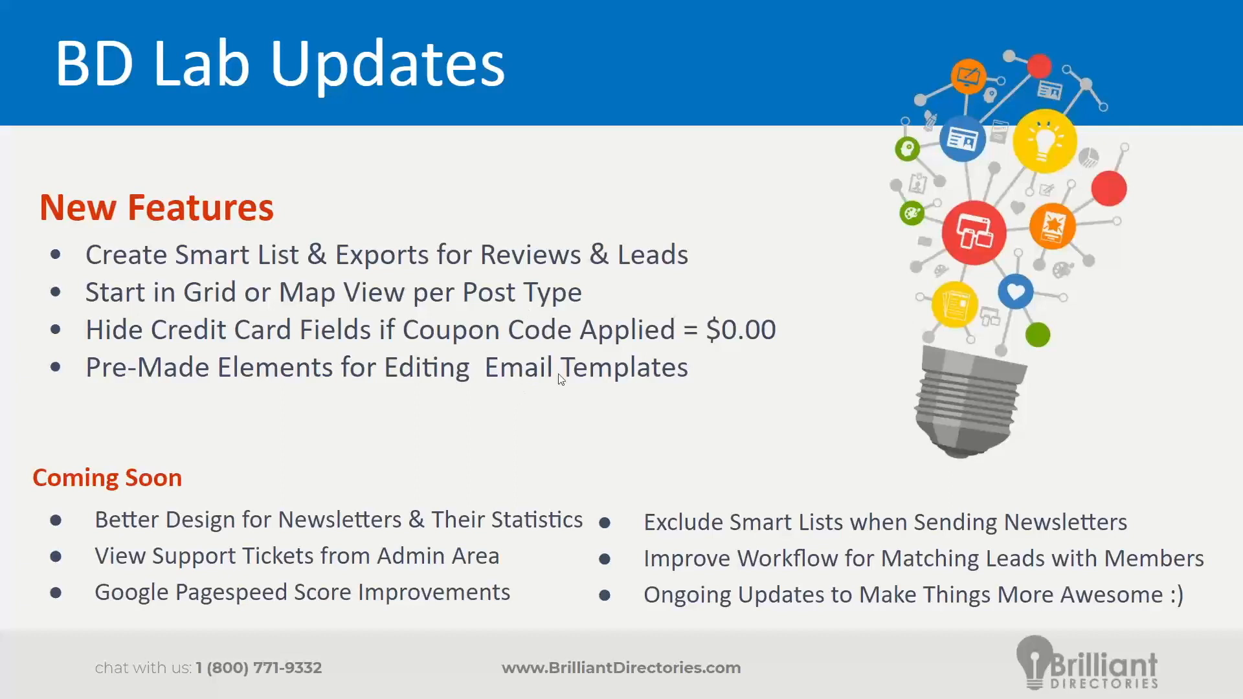
Return to the site's admin area and create a new email template
key(alt+Tab)
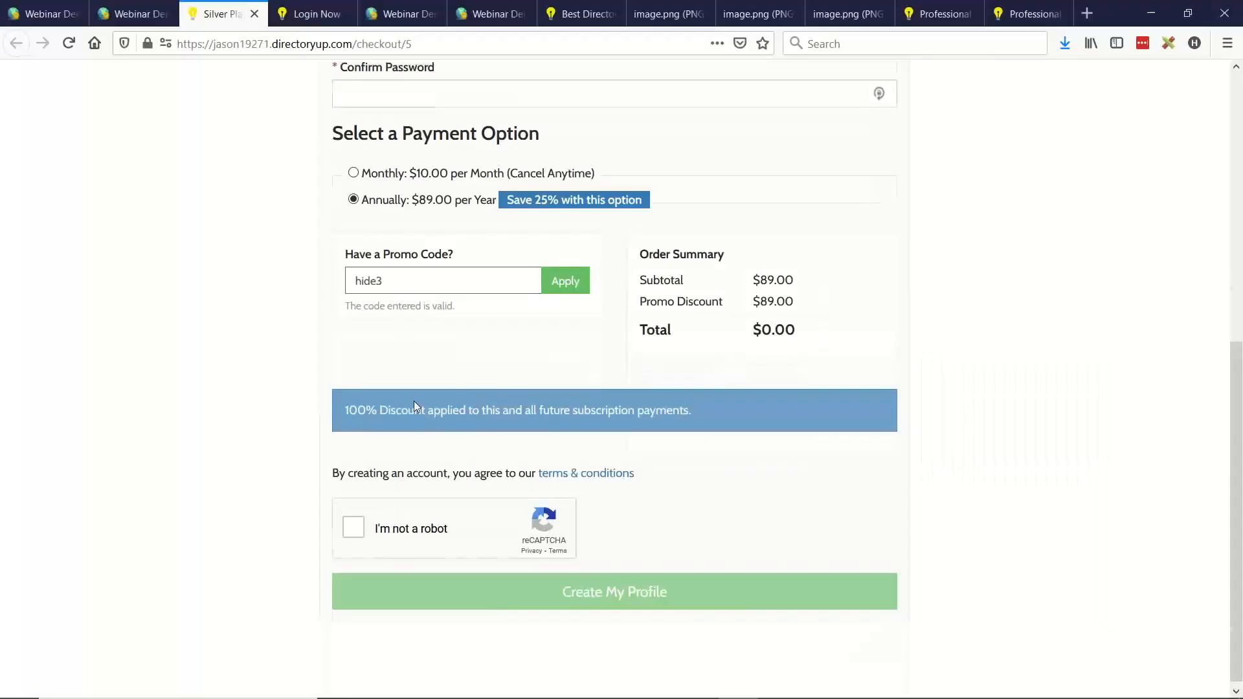
scroll(413, 401, up, 7)
click(37, 7)
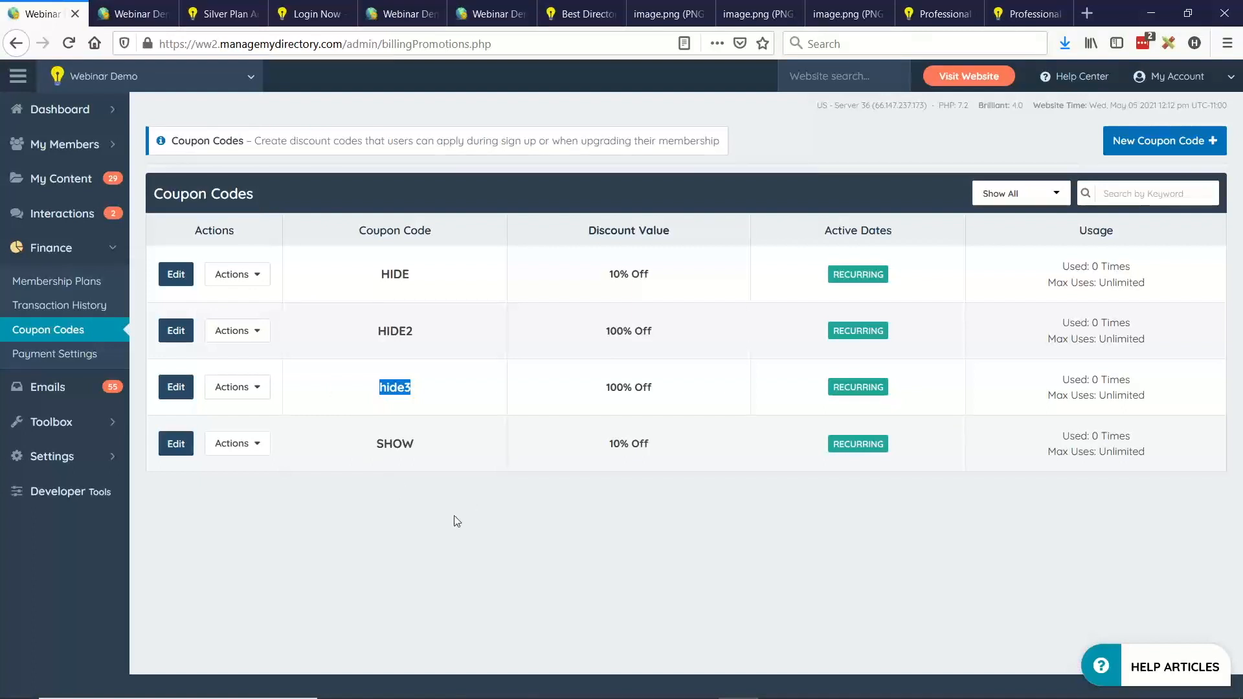
click(119, 387)
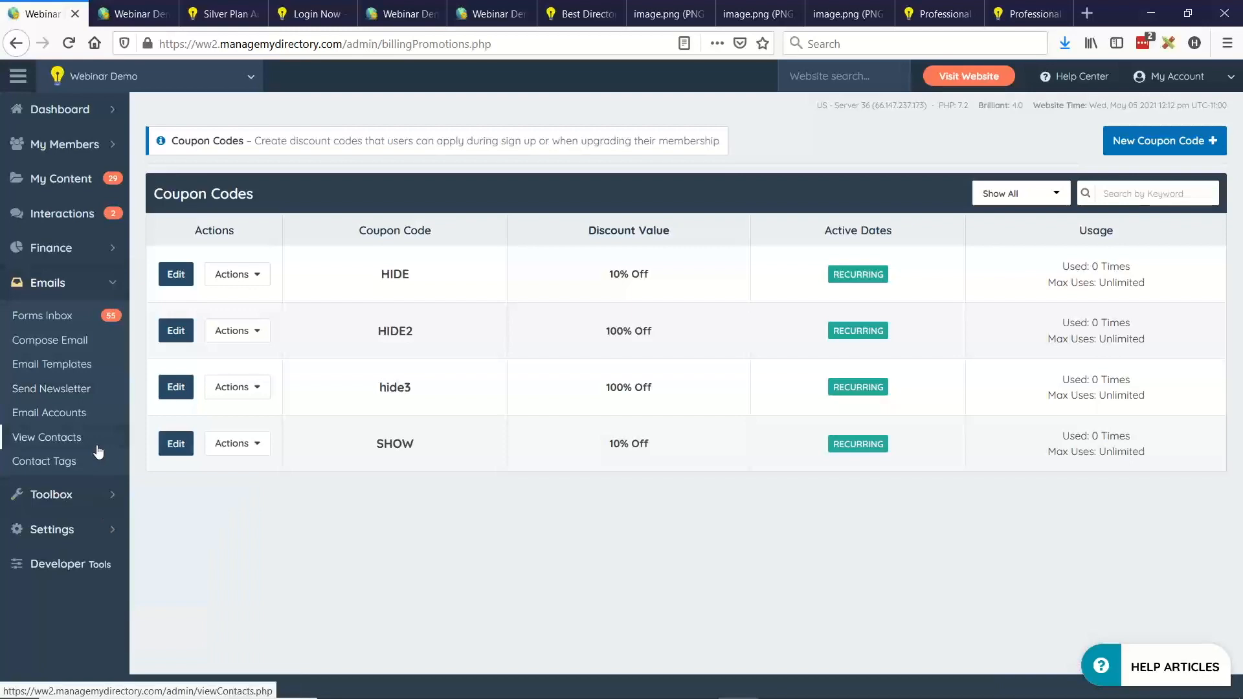
click(42, 374)
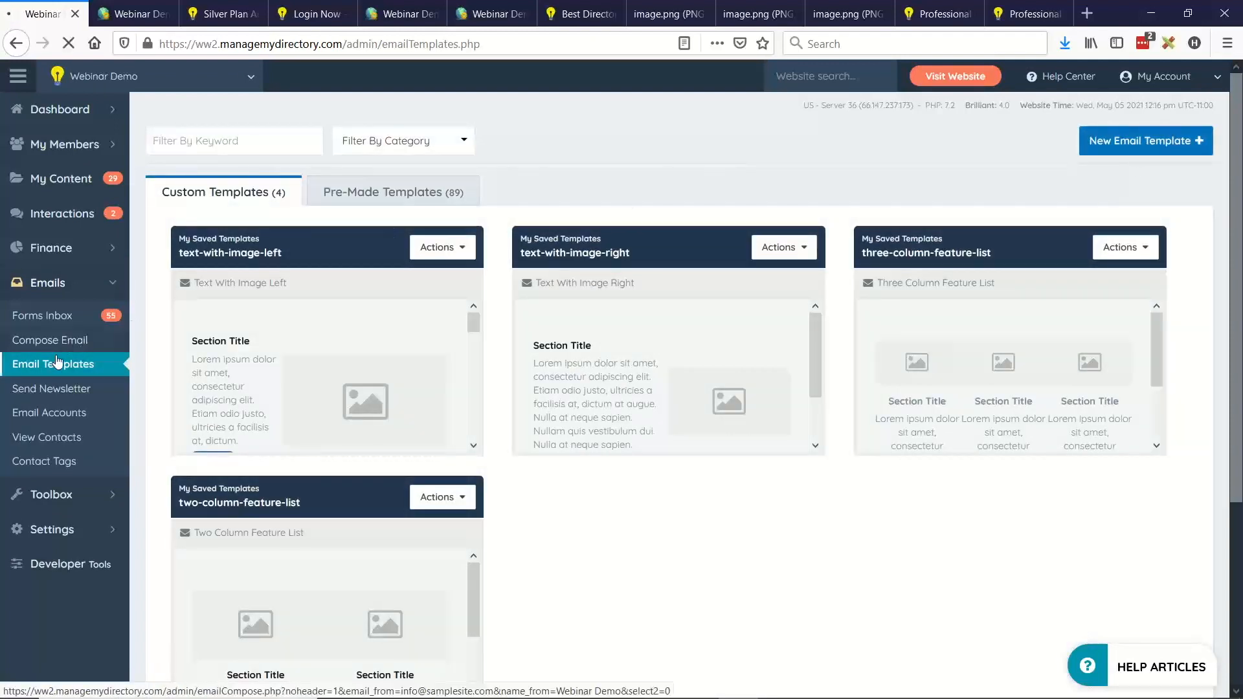
click(1149, 141)
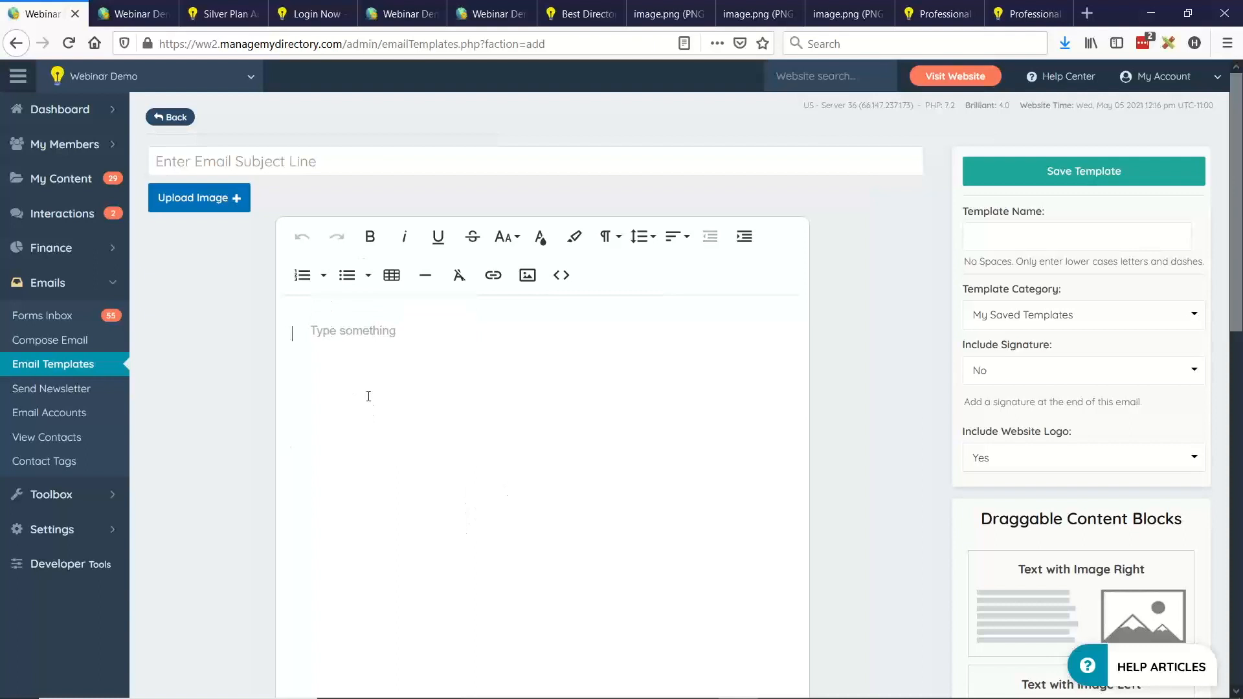
text(sdfsdf sdf sdf sdf sdf sd fsd f)
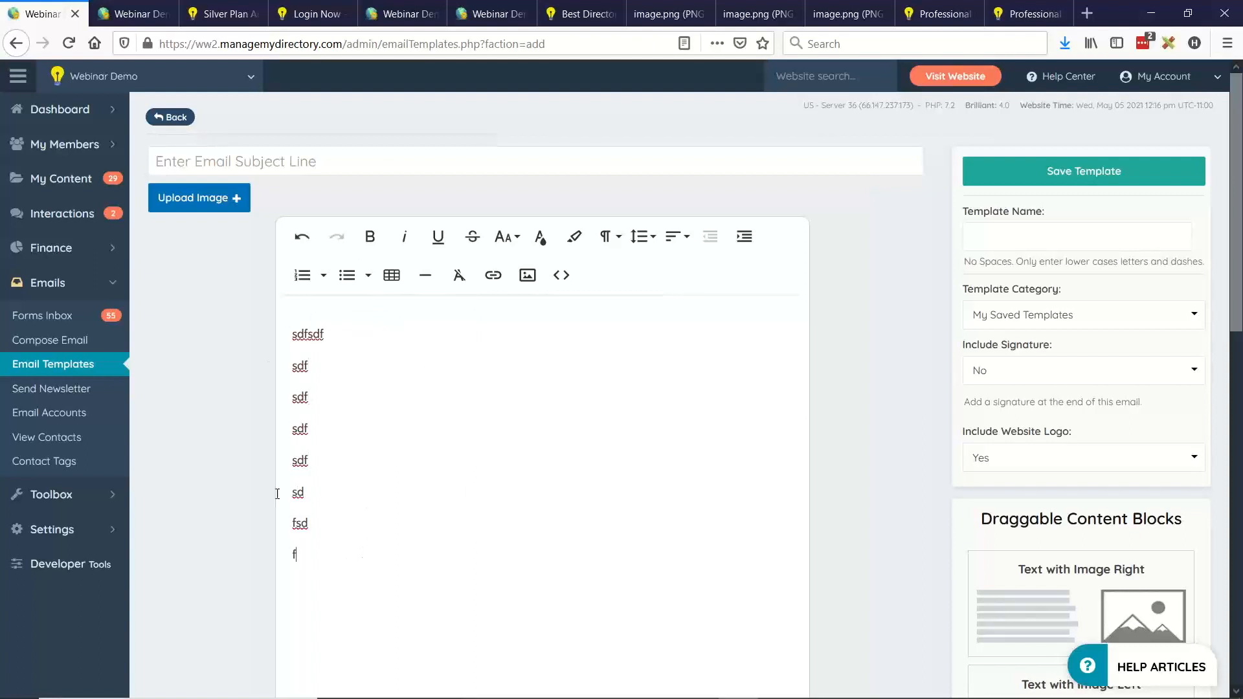
key(ctrl+a)
key(BackSpace)
Add the Text with Image Right, Text with Image Left and 2 Column Feature List content blocks to the template body, in that order
scroll(871, 306, down, 4)
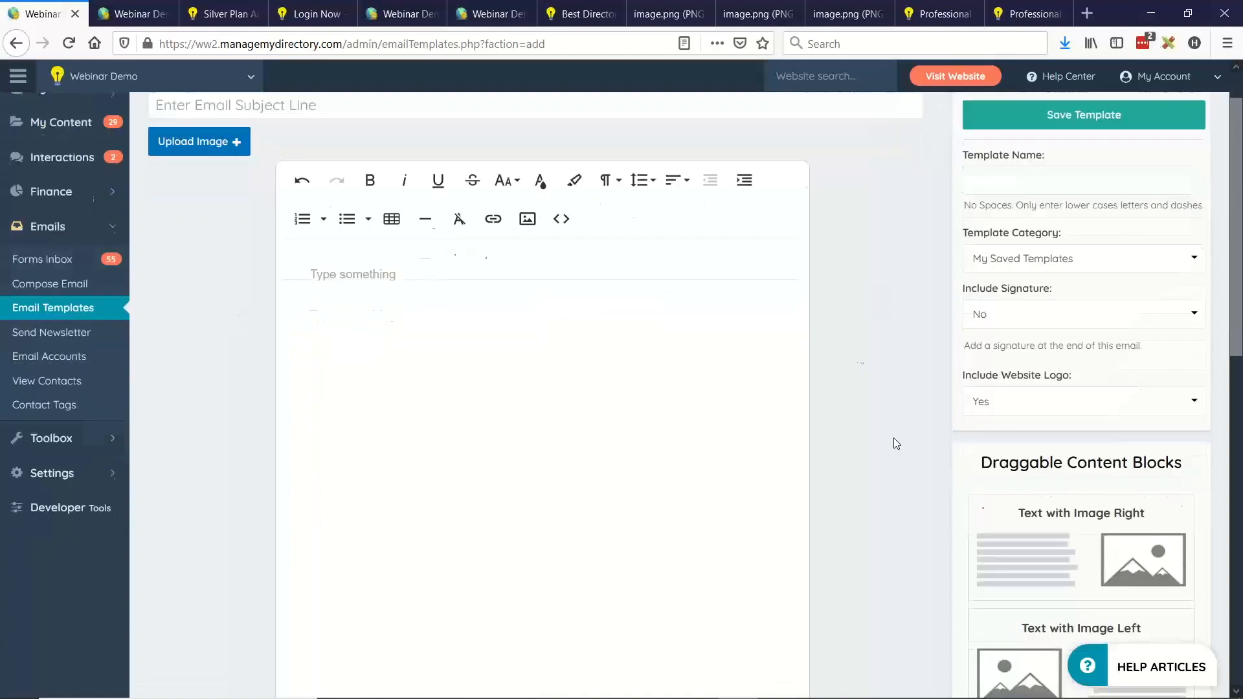
scroll(1102, 479, up, 3)
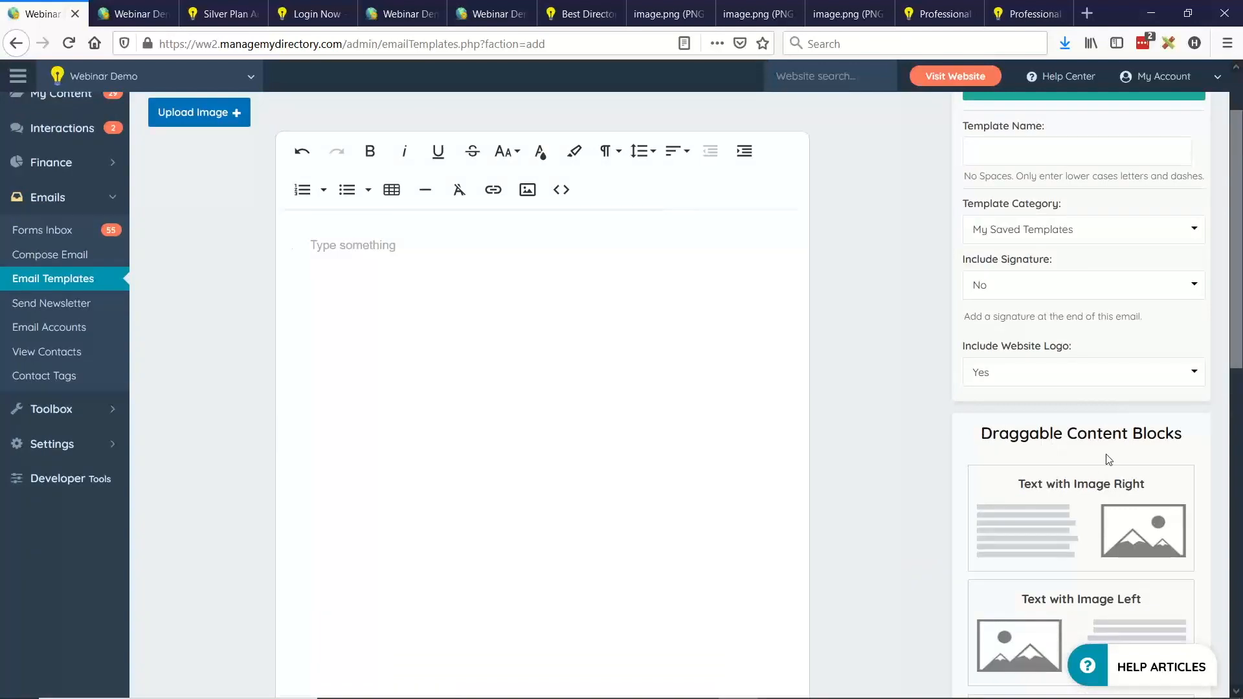
scroll(1156, 411, up, 1)
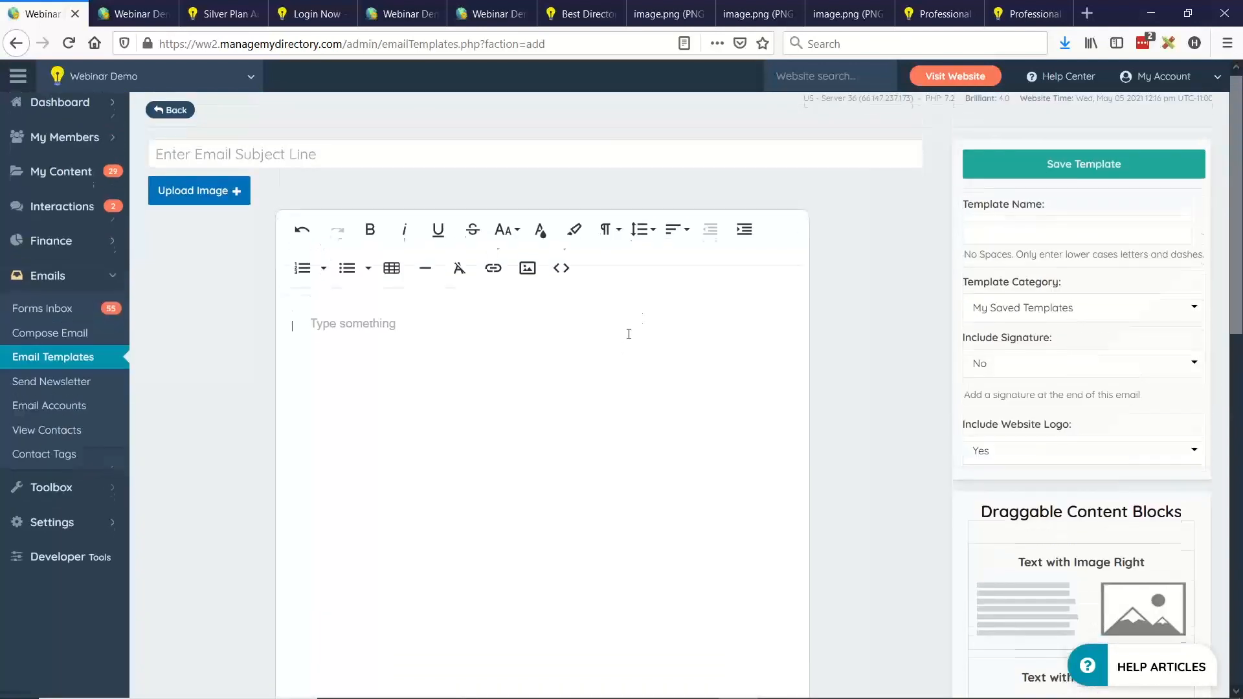
scroll(1063, 482, down, 3)
drag(1082, 448, 545, 260)
drag(1078, 549, 551, 411)
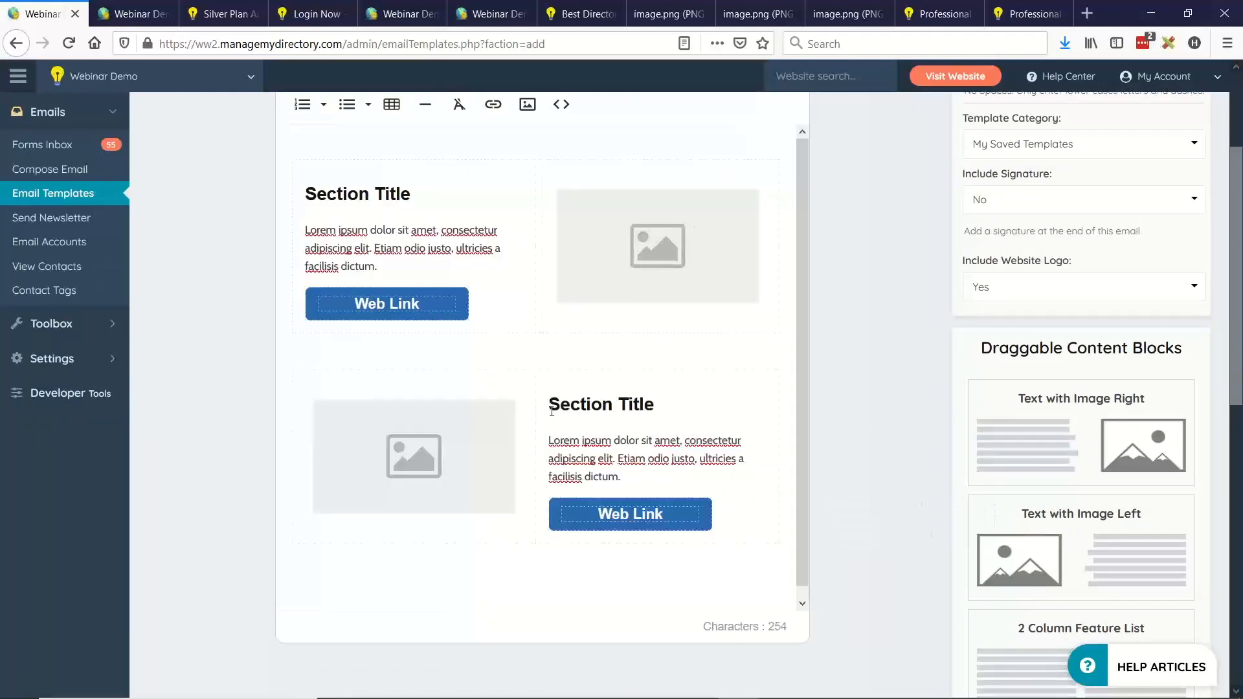
scroll(655, 333, down, 4)
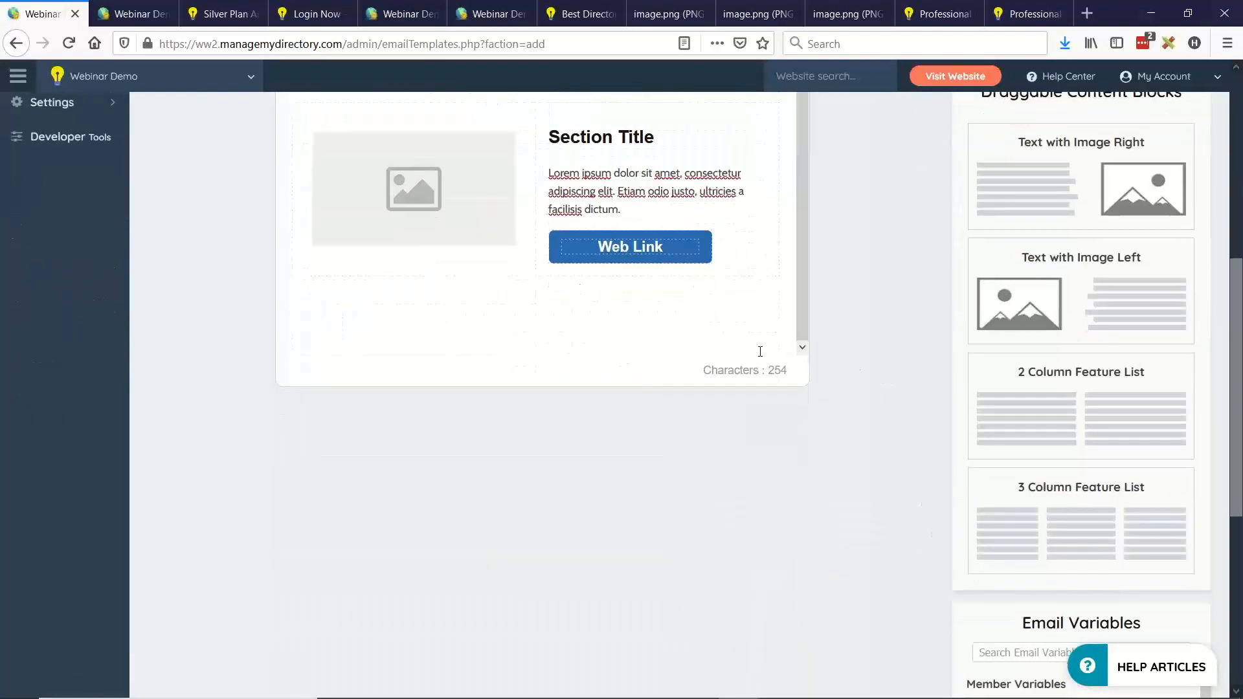
drag(1111, 426, 585, 317)
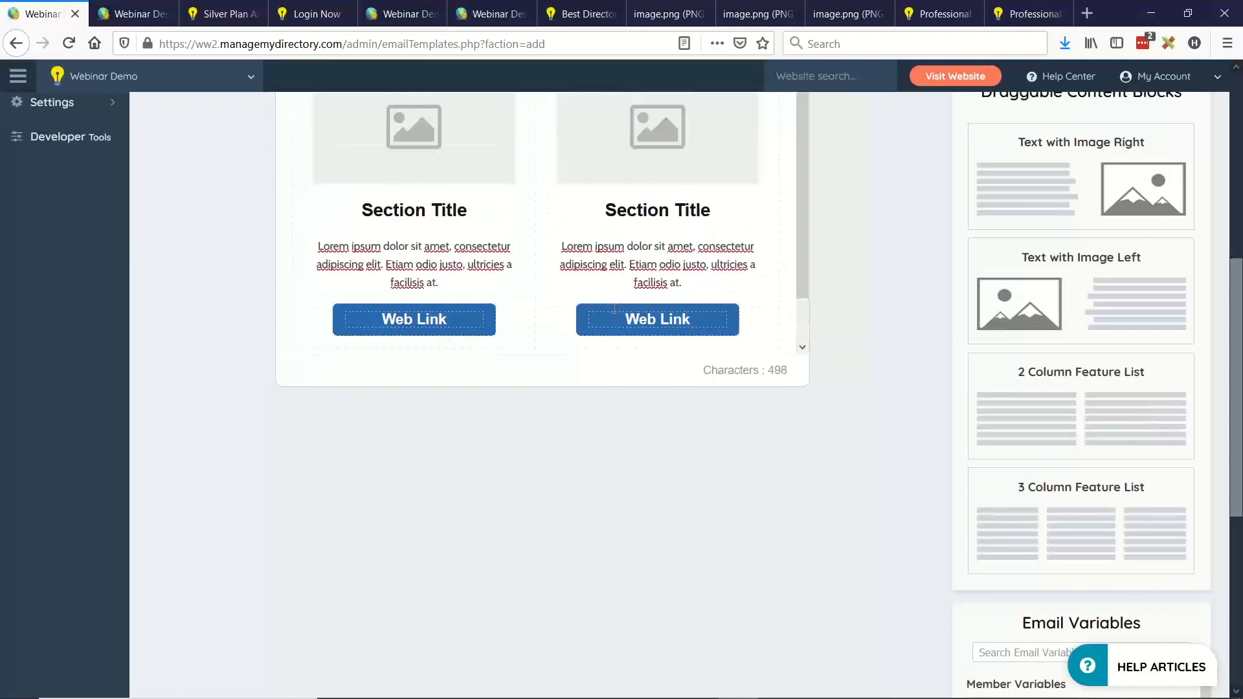
Check the editing options for the text, placeholder image and Web Link area of the first content block
scroll(865, 352, up, 4)
scroll(360, 380, up, 3)
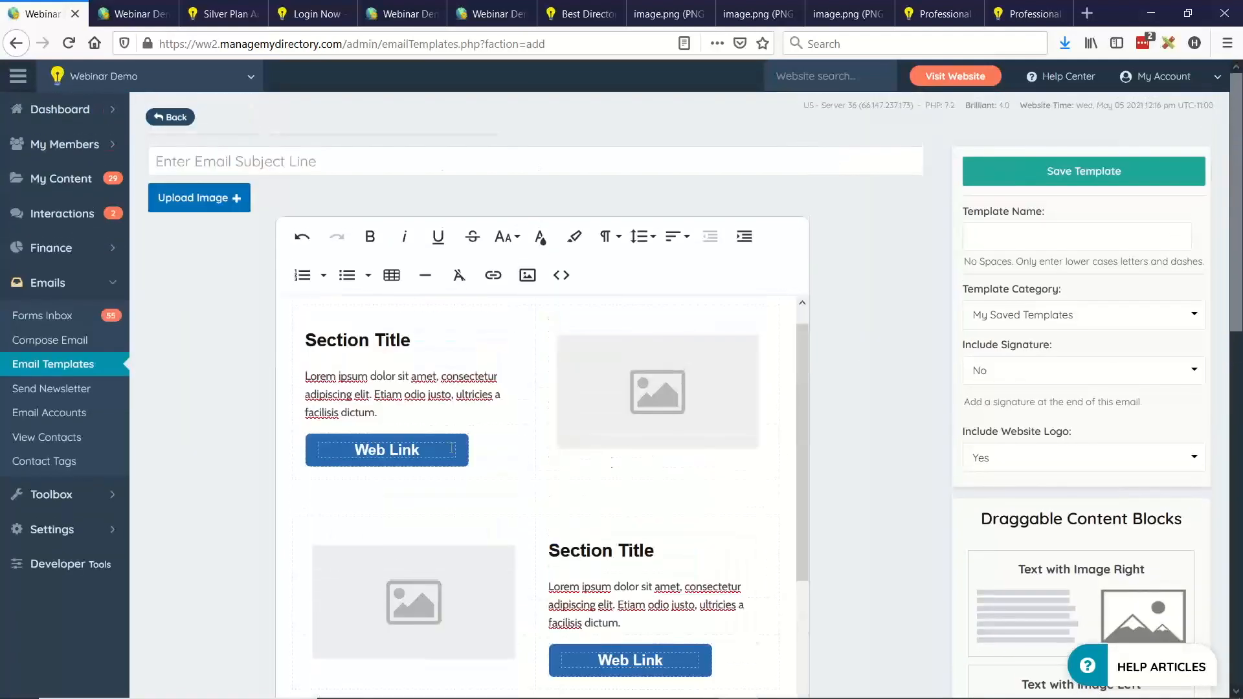
drag(323, 367, 416, 369)
click(615, 407)
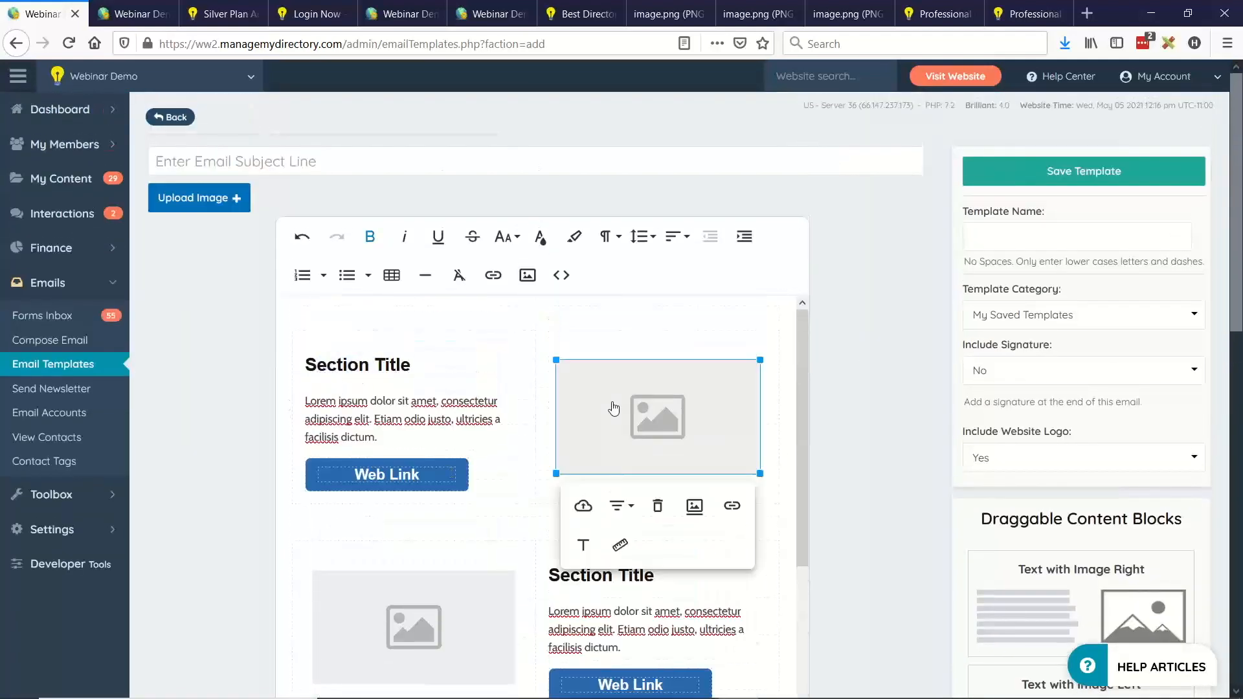
click(414, 474)
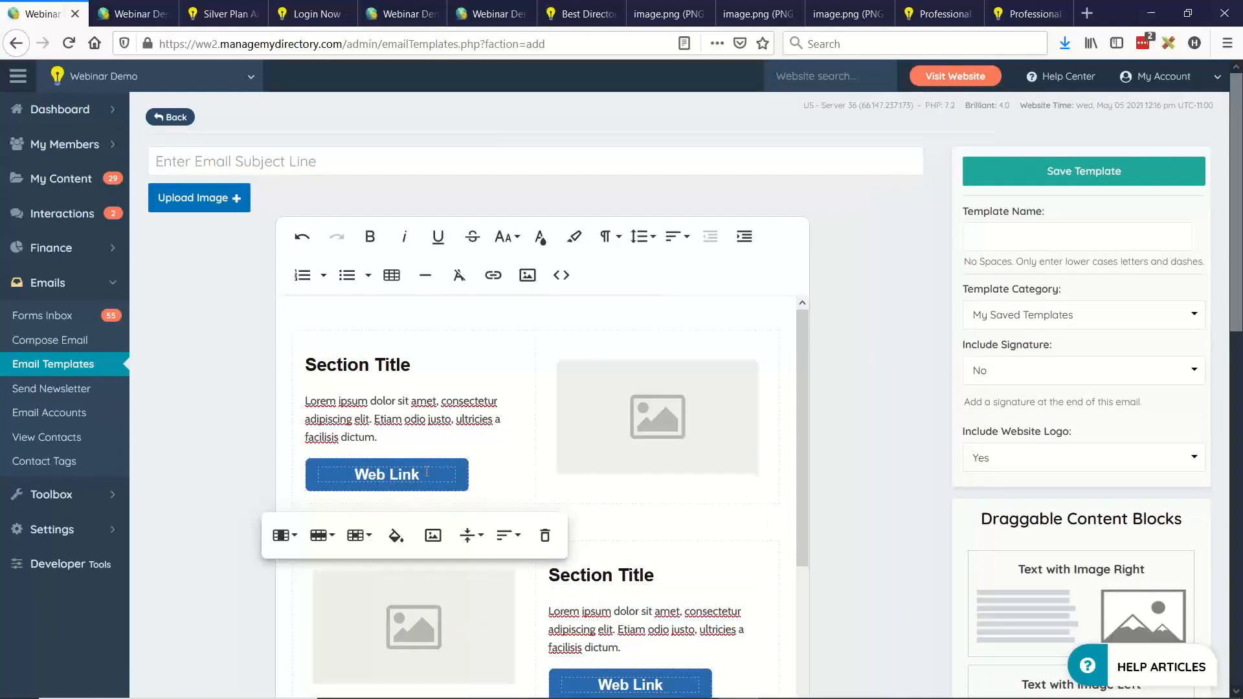
Add the 3 Column Feature List content block below the two-column block in the template body
scroll(468, 412, down, 5)
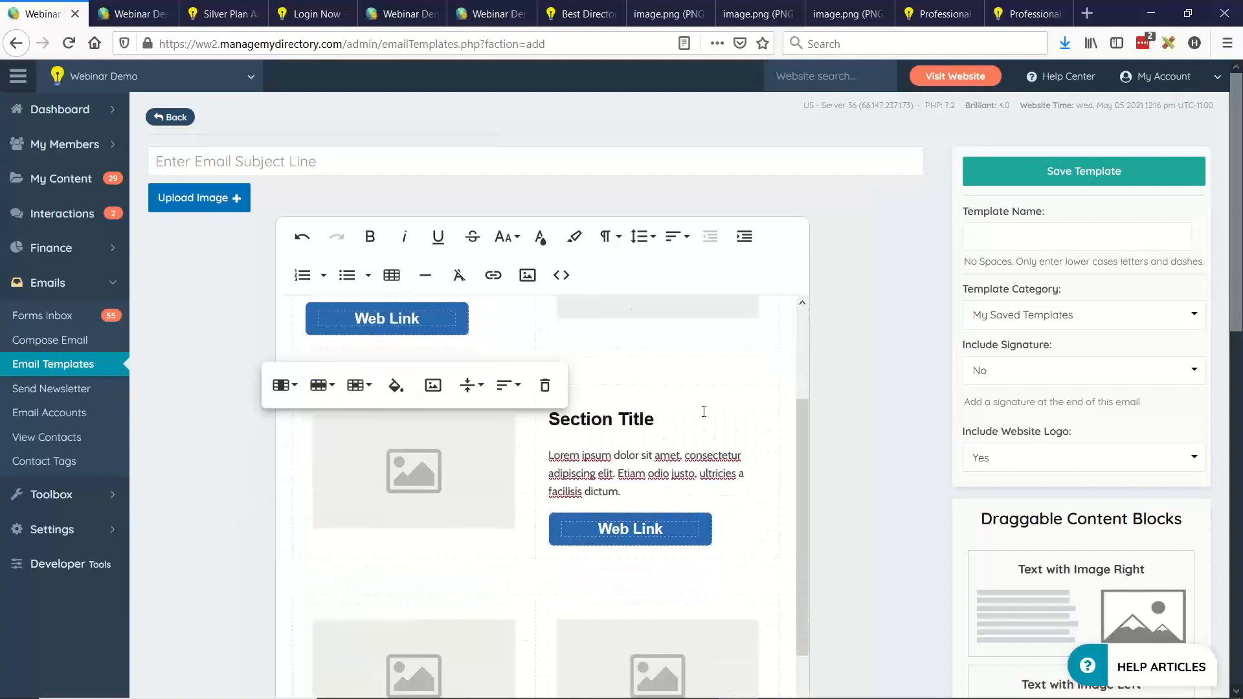
scroll(860, 341, down, 3)
scroll(766, 351, down, 1)
scroll(912, 347, down, 4)
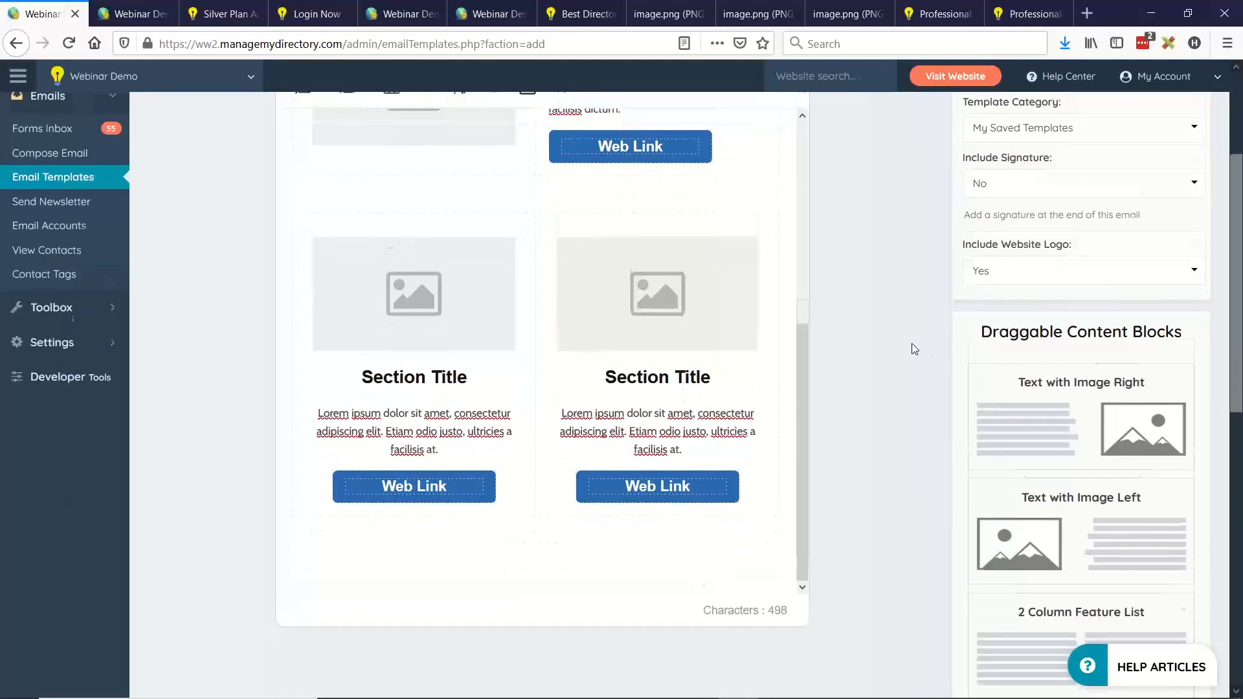
drag(1048, 534, 507, 313)
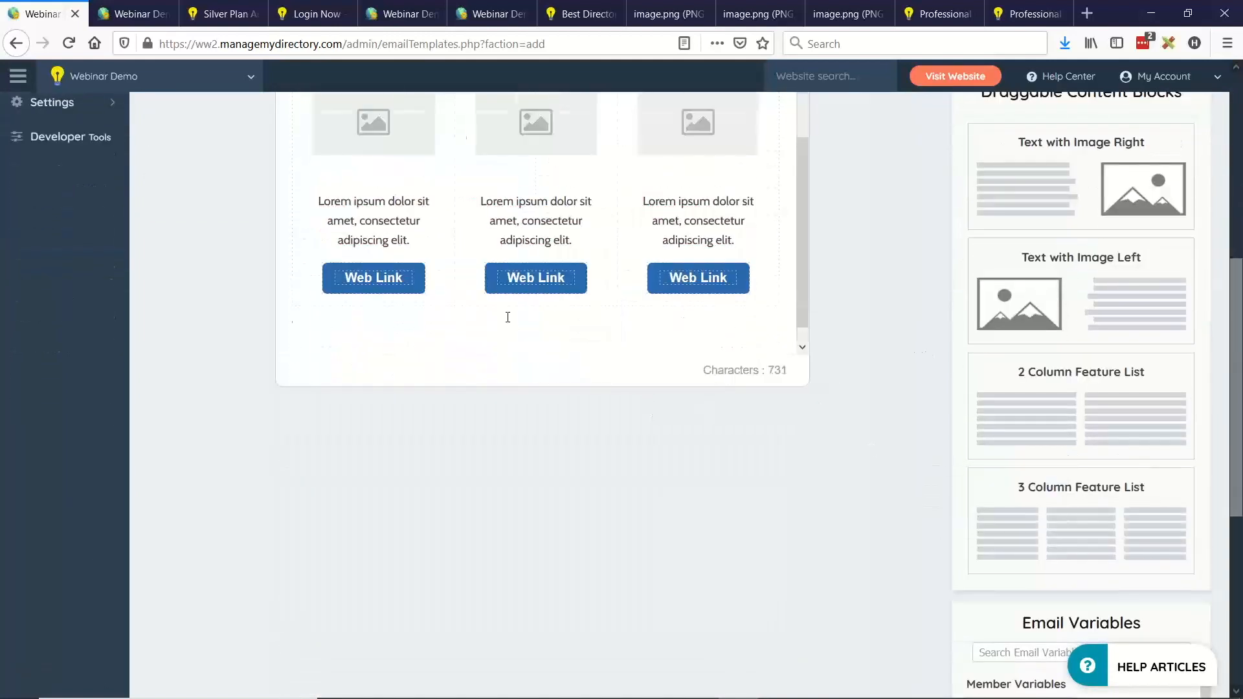
Review the layout of all the stacked content blocks in the email template body
scroll(872, 297, up, 4)
scroll(871, 297, up, 3)
scroll(538, 393, up, 2)
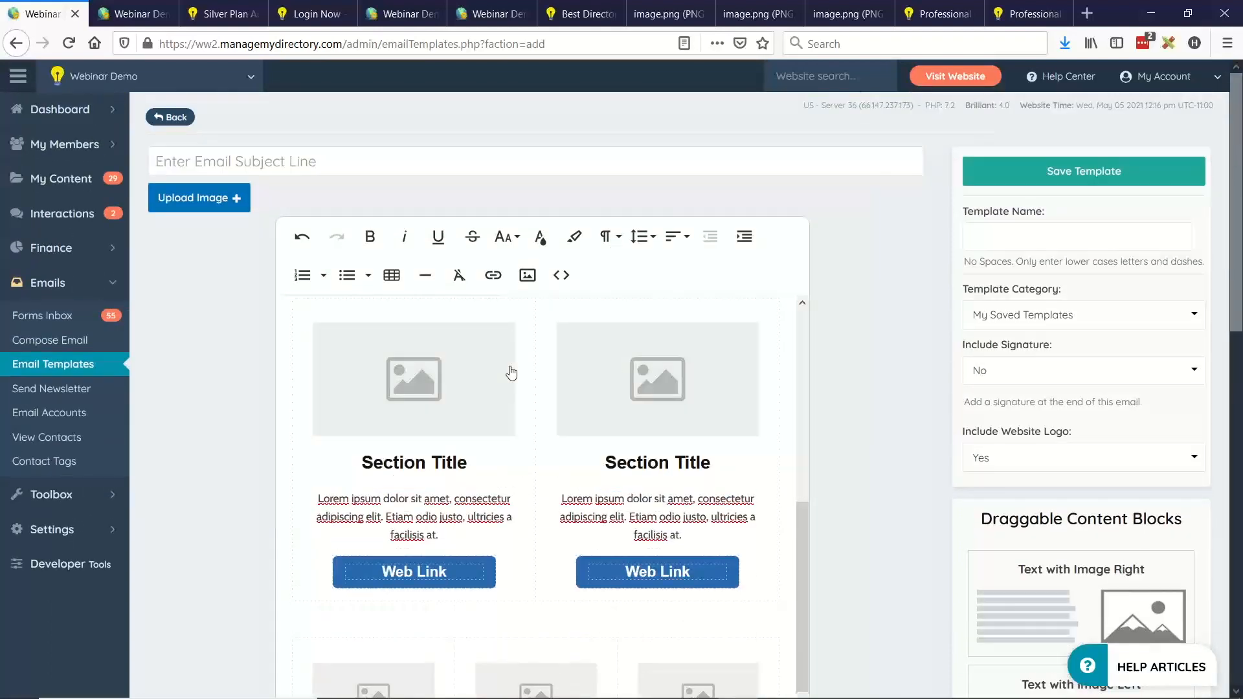
scroll(550, 382, down, 3)
scroll(387, 469, down, 1)
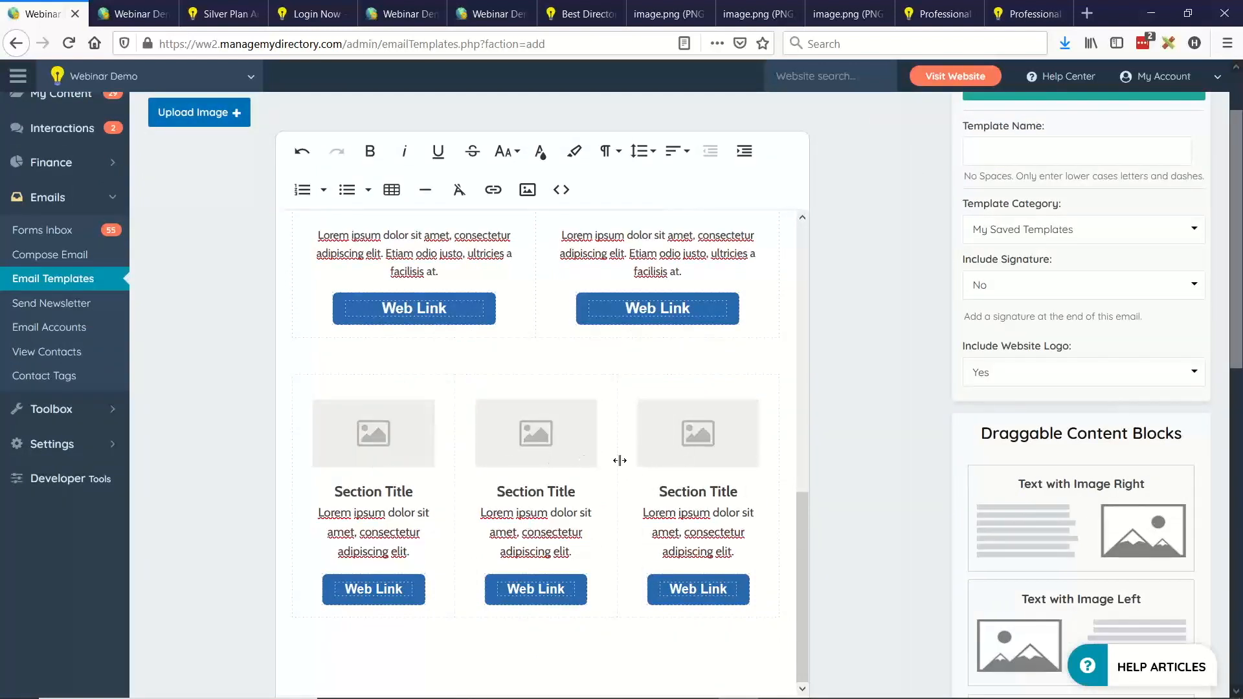
scroll(480, 493, up, 3)
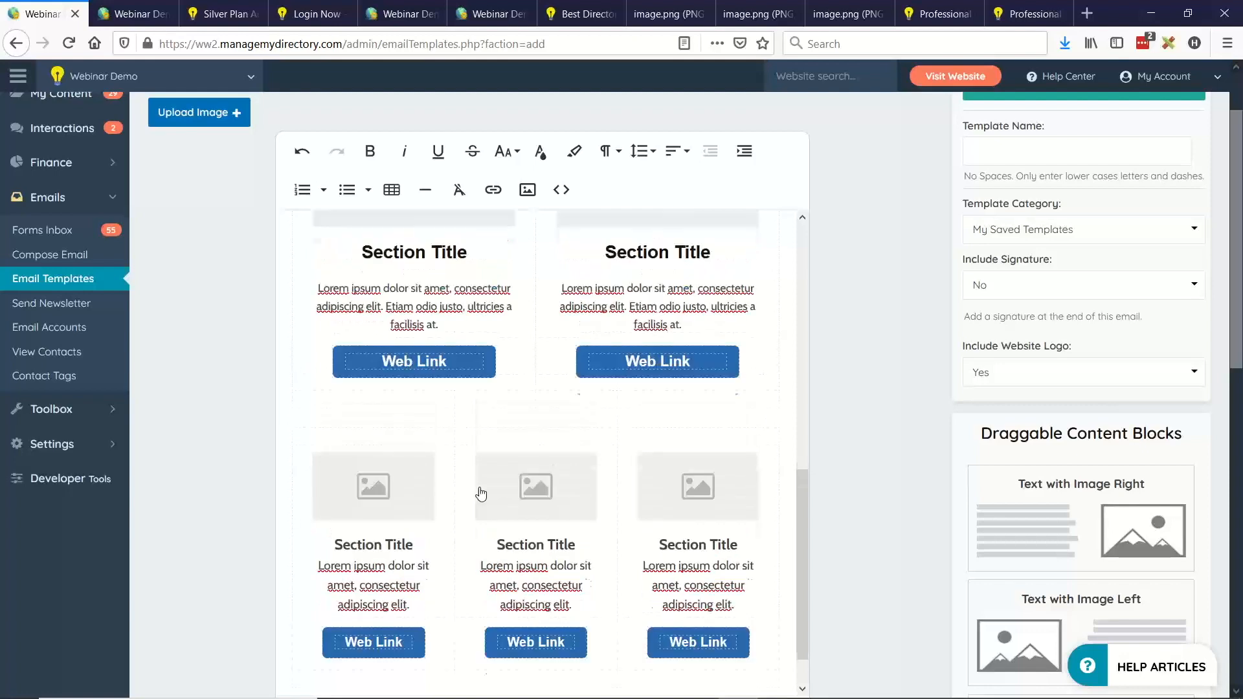
scroll(495, 458, up, 8)
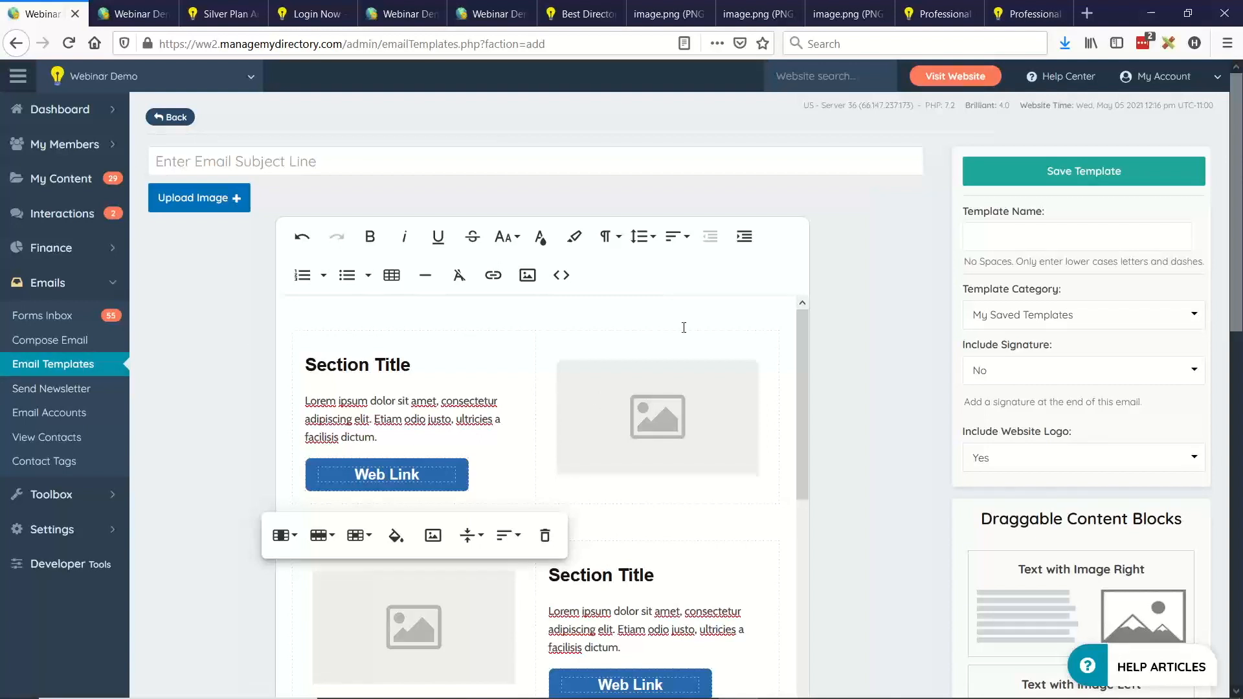
click(922, 323)
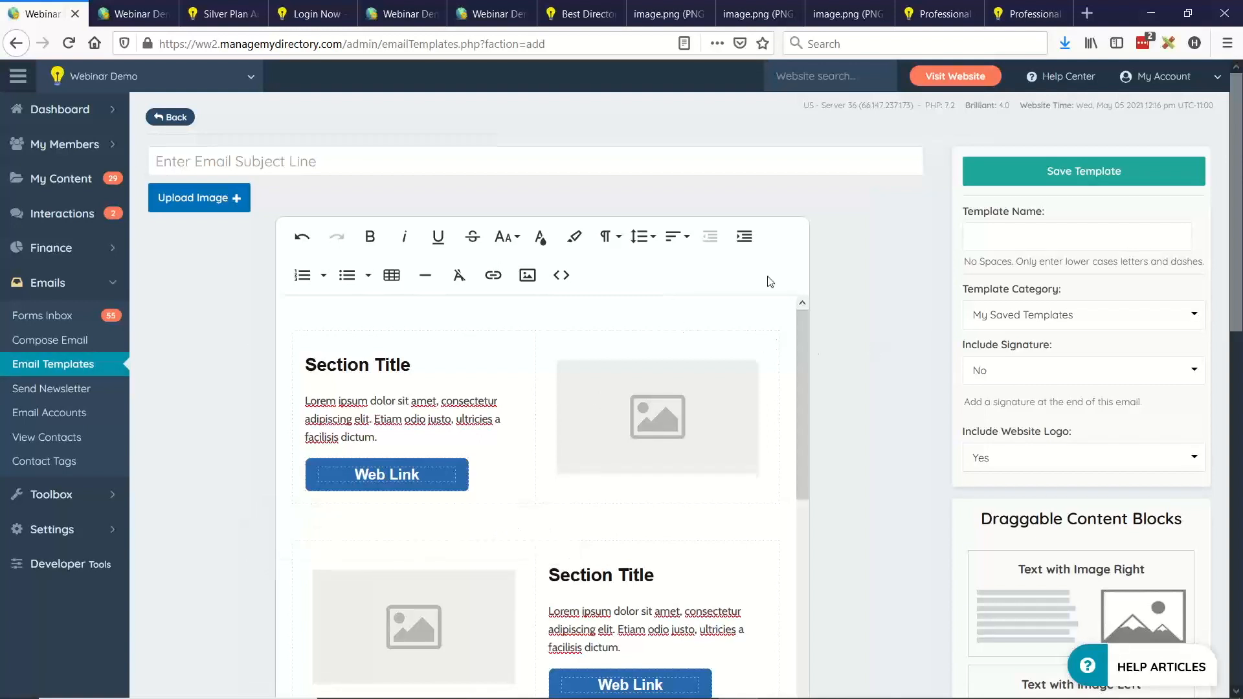
View the mockup images of lead matching and the redesigned email template editor, and return to the BD Lab Updates slide
click(667, 14)
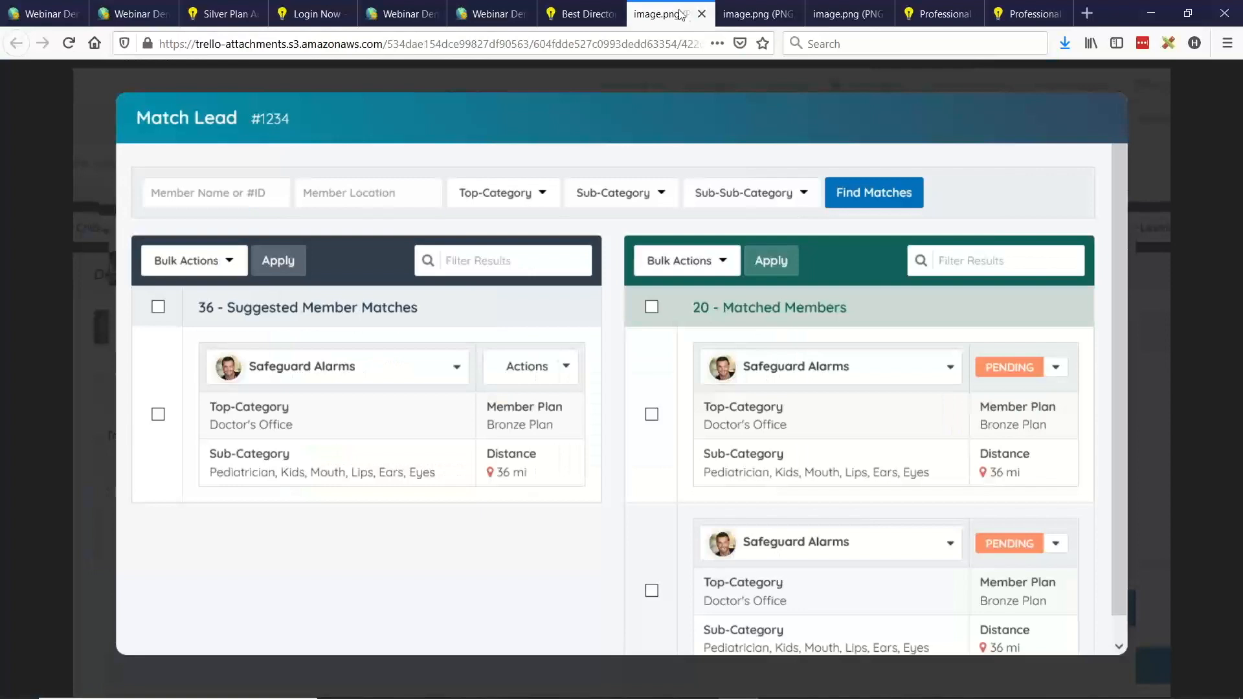
click(776, 13)
click(831, 14)
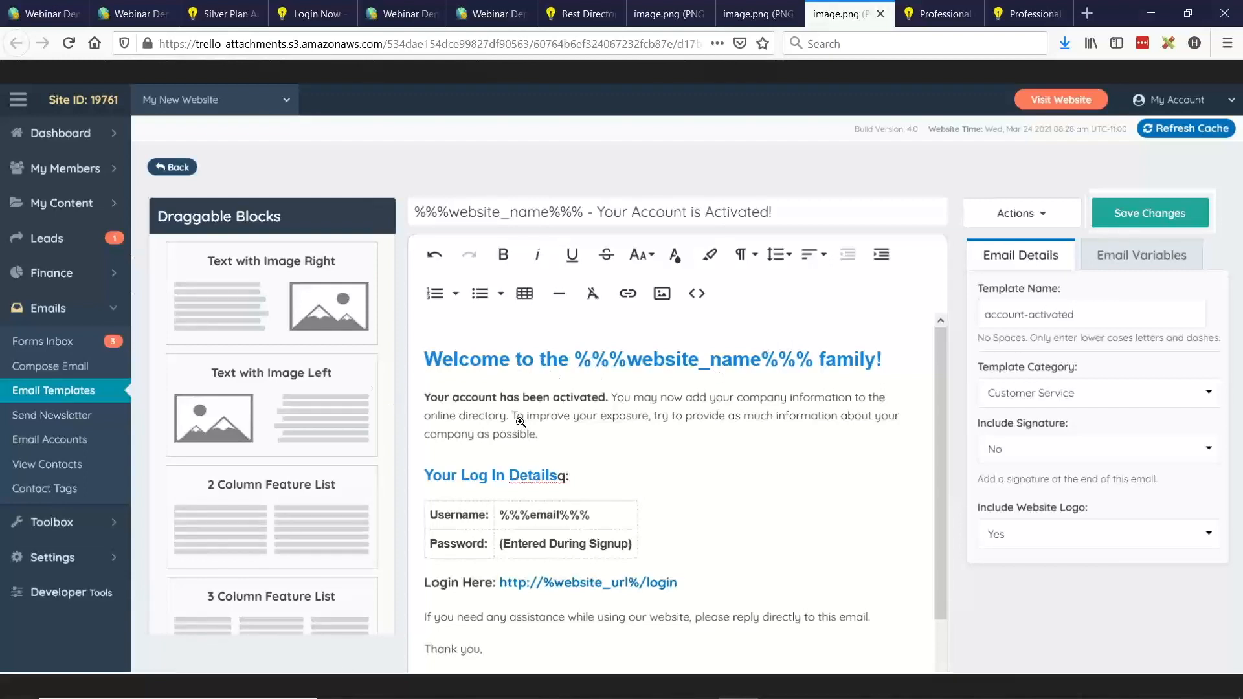
key(alt+Tab)
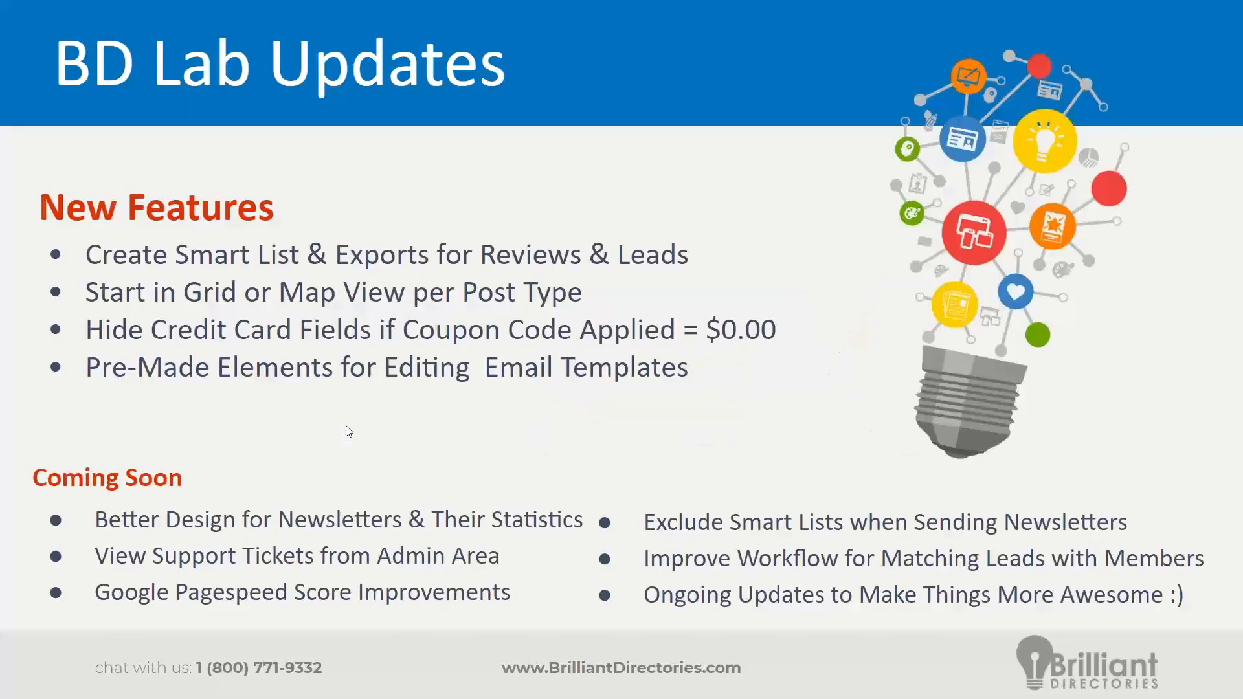
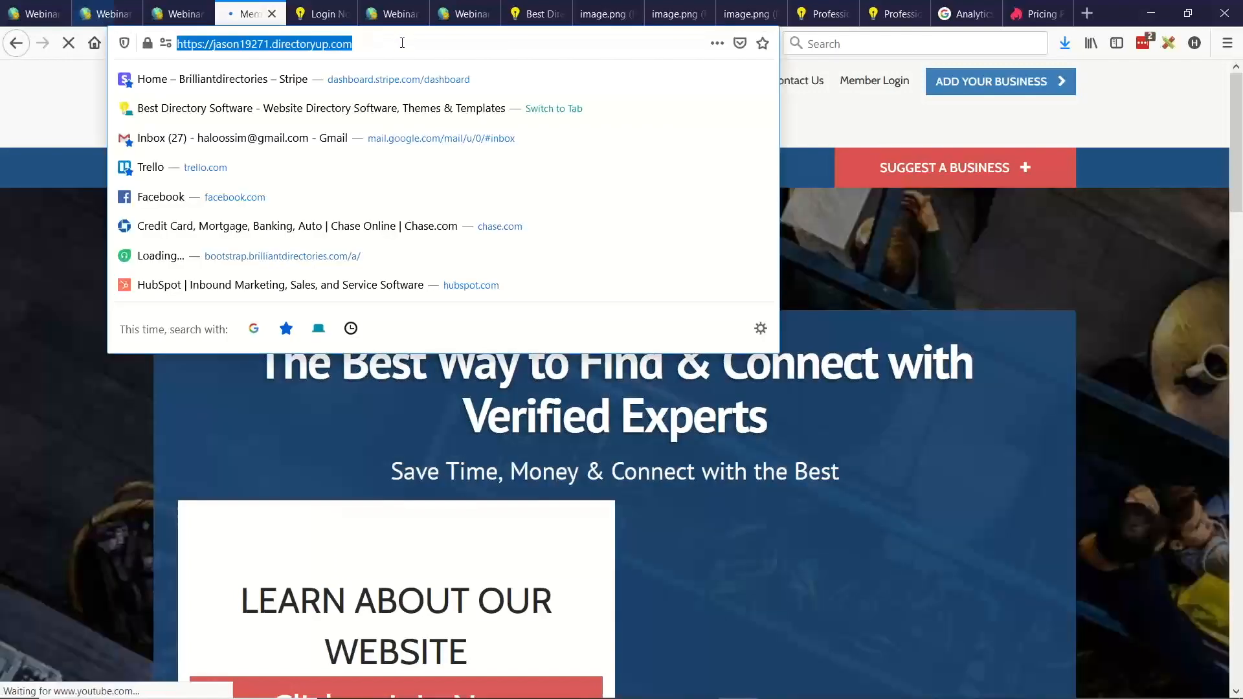
Open the directory site's /florida page and examine its member results count
click(396, 35)
text(/fl)
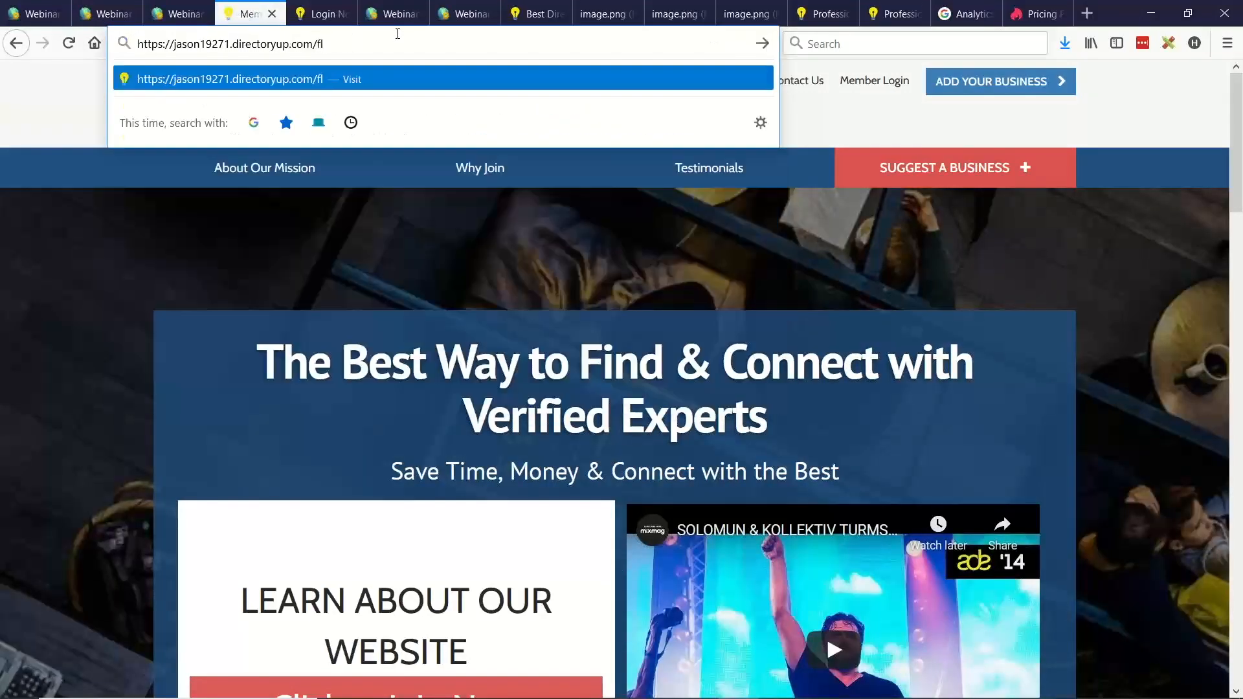
text(orida)
key(Return)
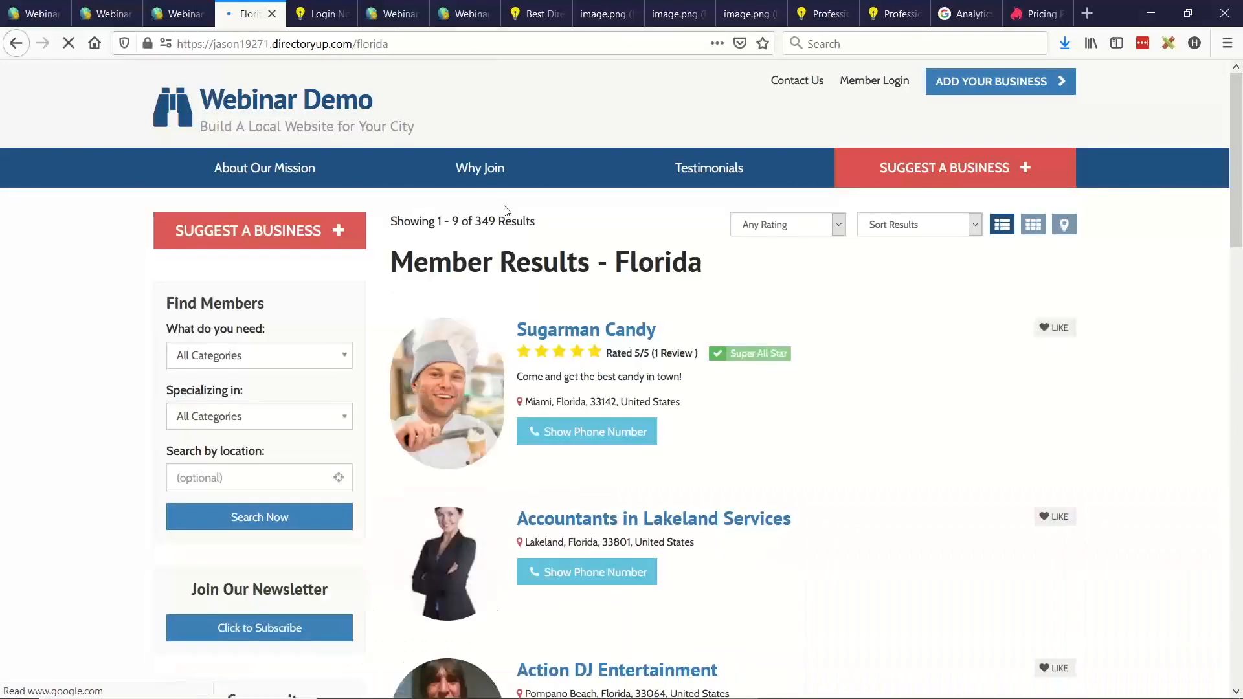
drag(474, 221, 506, 220)
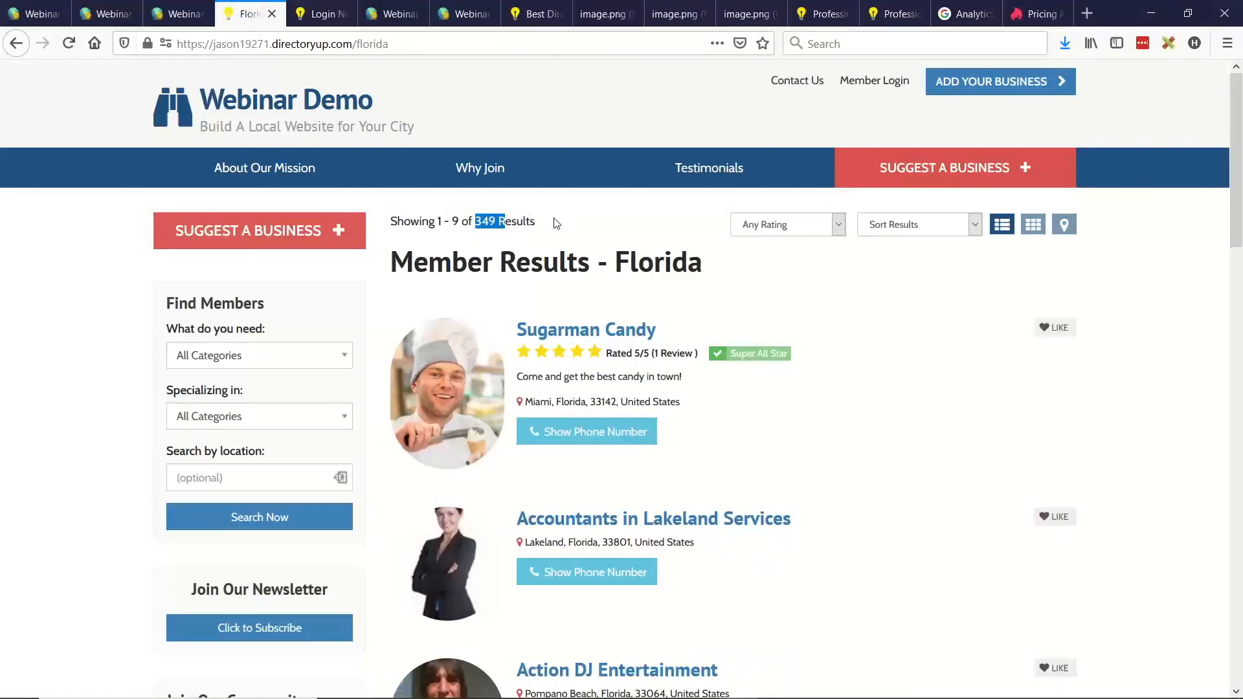
click(491, 227)
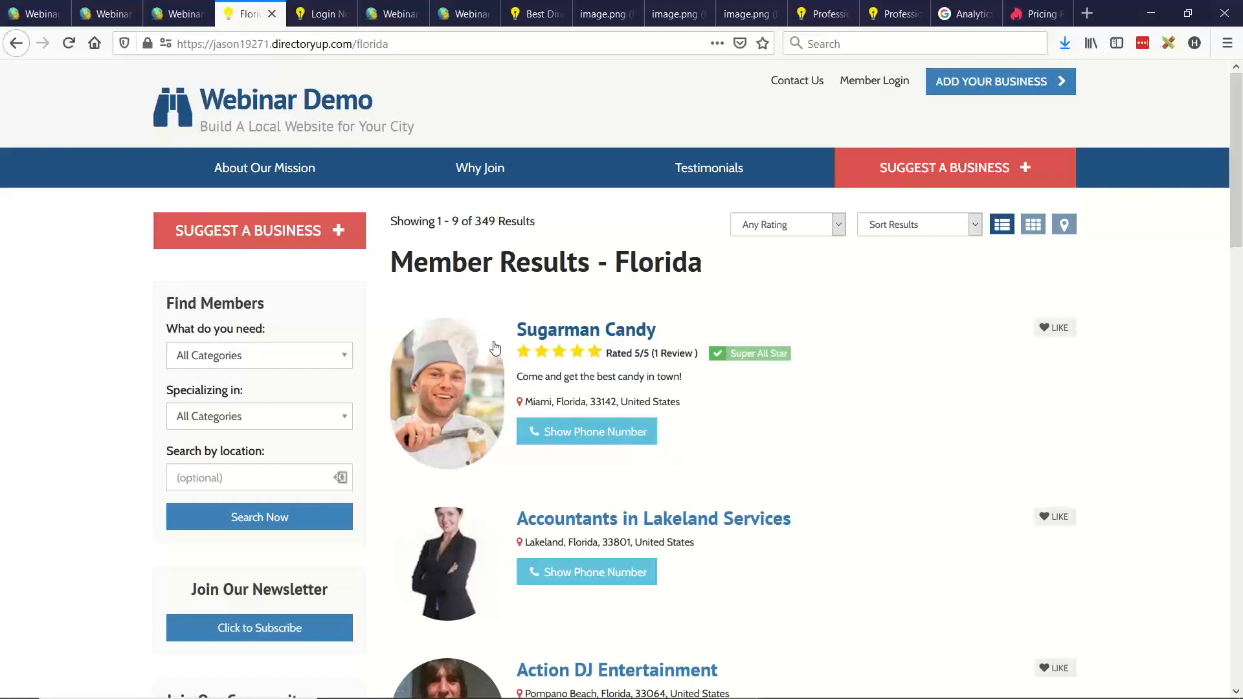
Open the live site from the admin area with the Admin Bar active, and expand the Admin Bar on the Florida results page
click(170, 14)
click(455, 192)
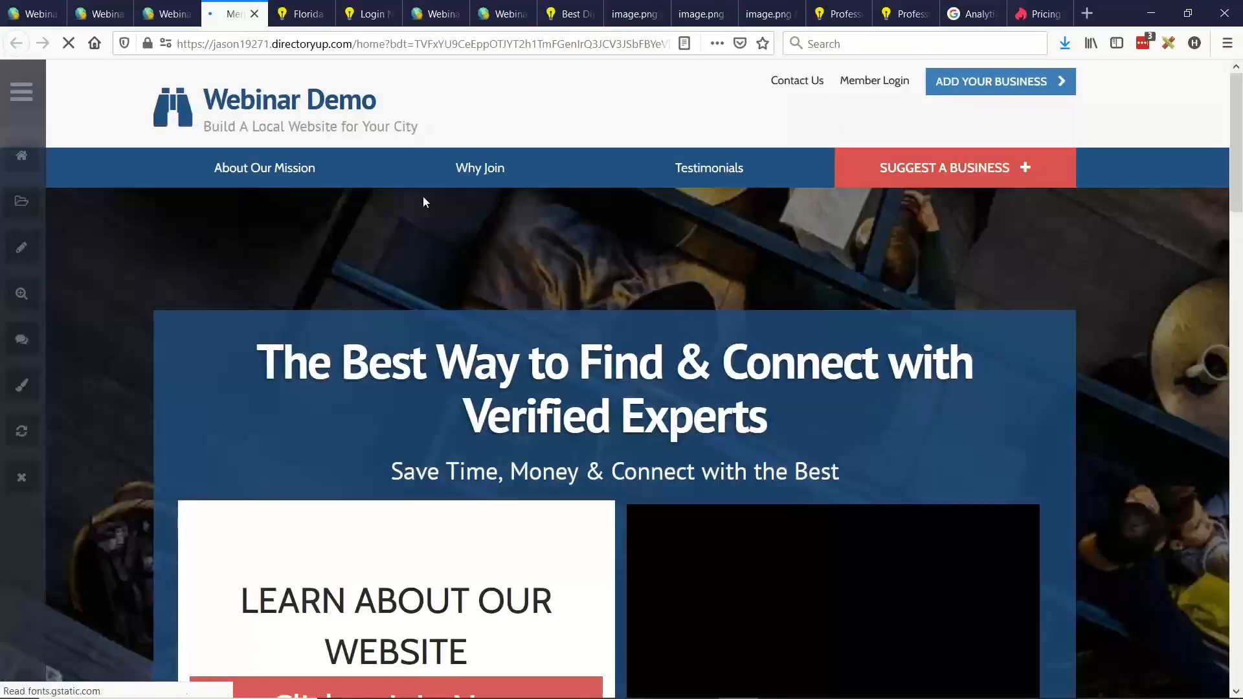
click(23, 91)
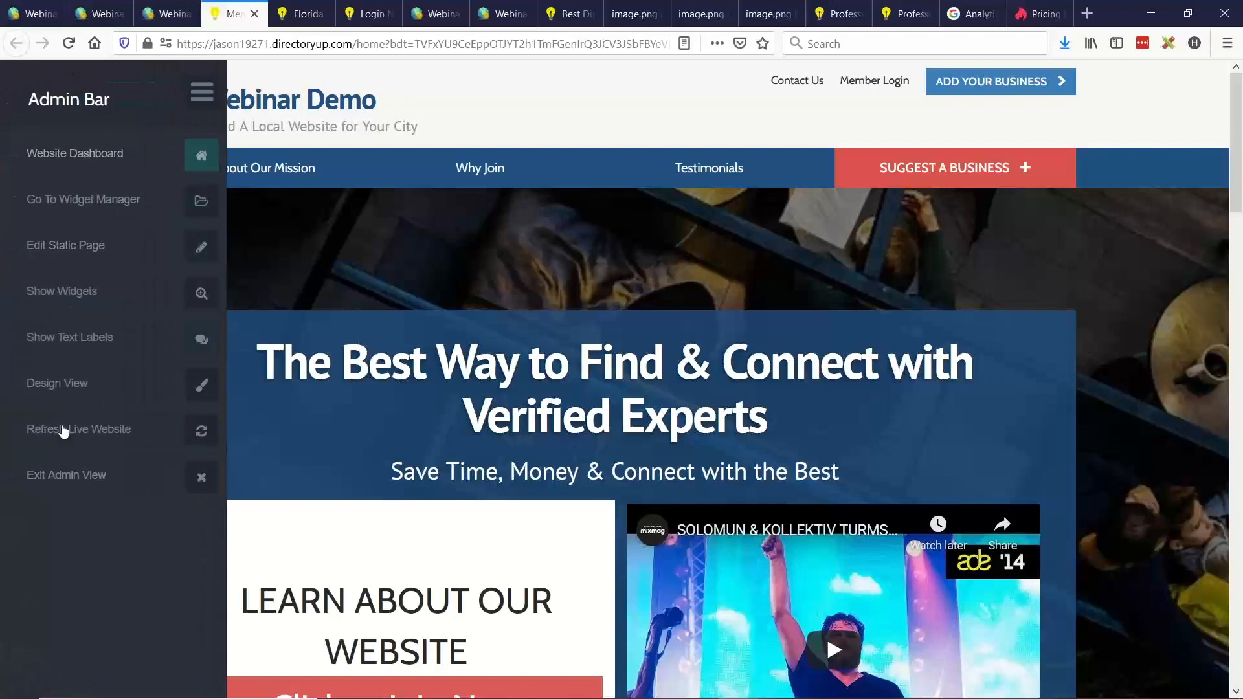
key(ctrl+Tab)
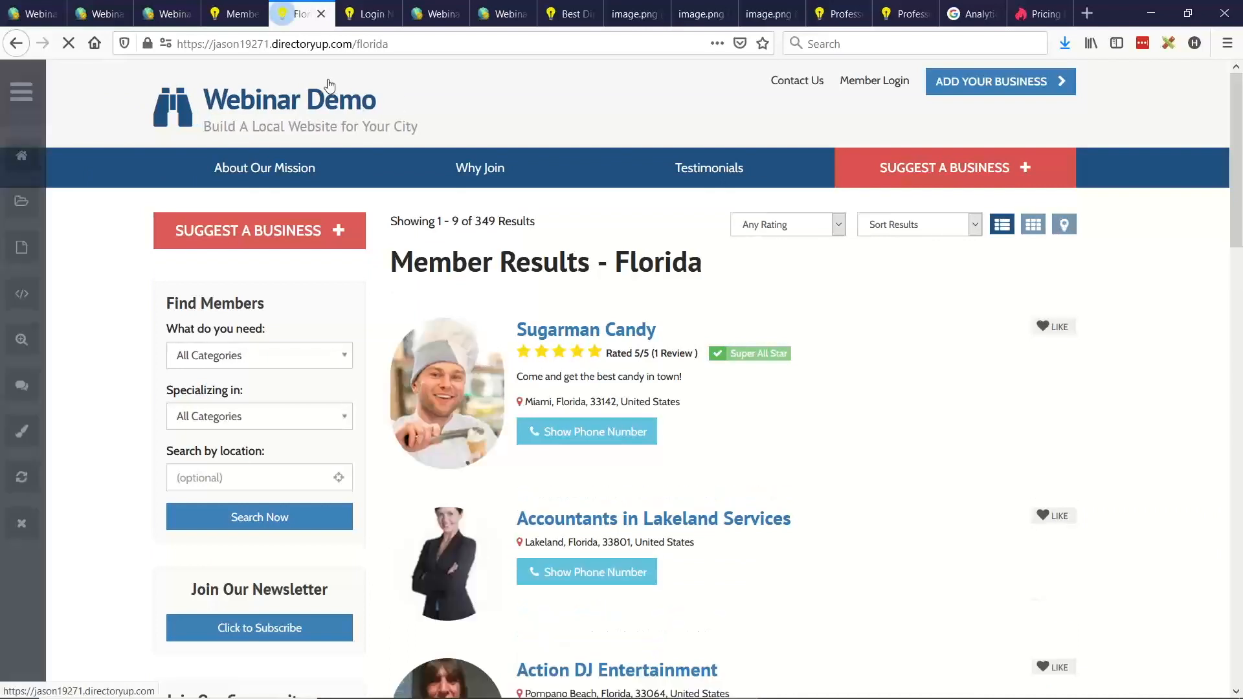
click(24, 92)
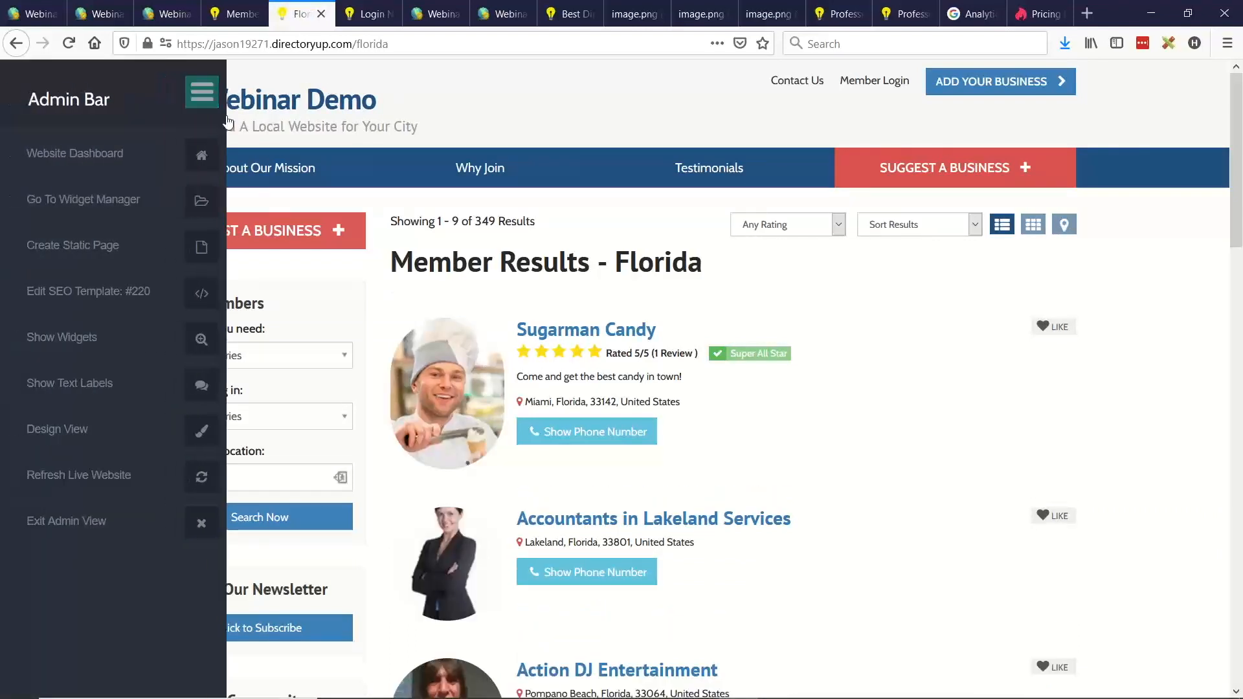
Start creating a static page for the Florida results page and go to its new editor tab
click(98, 257)
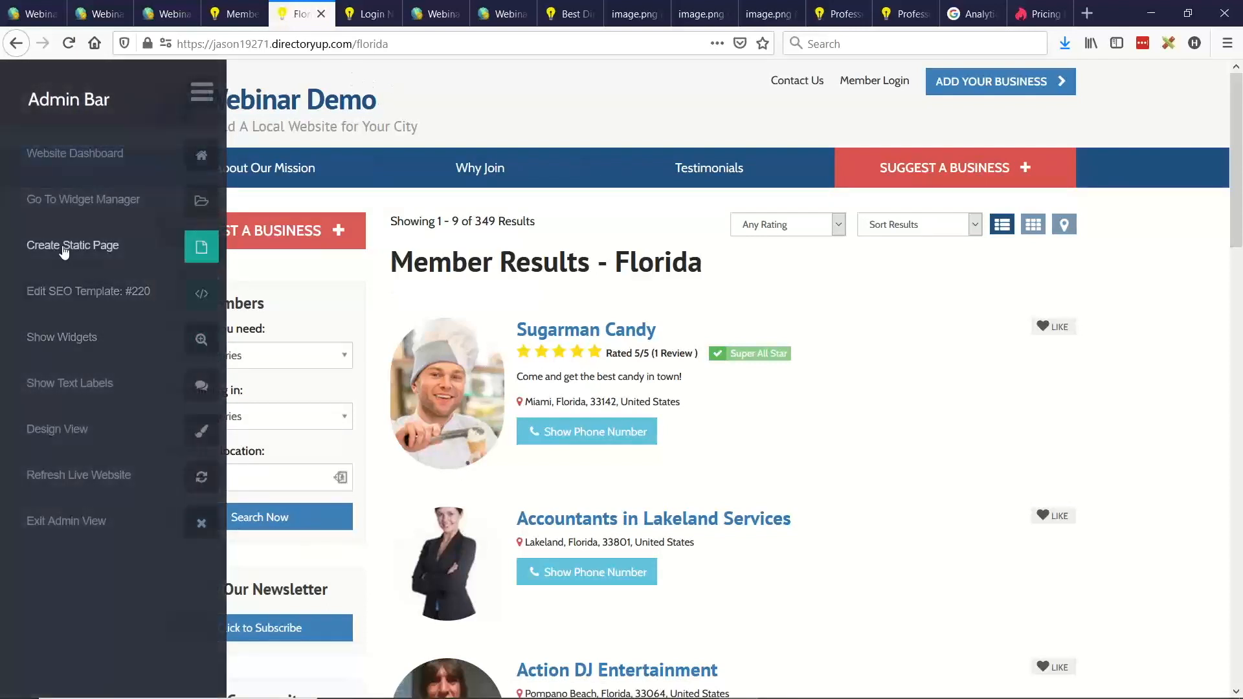
click(74, 249)
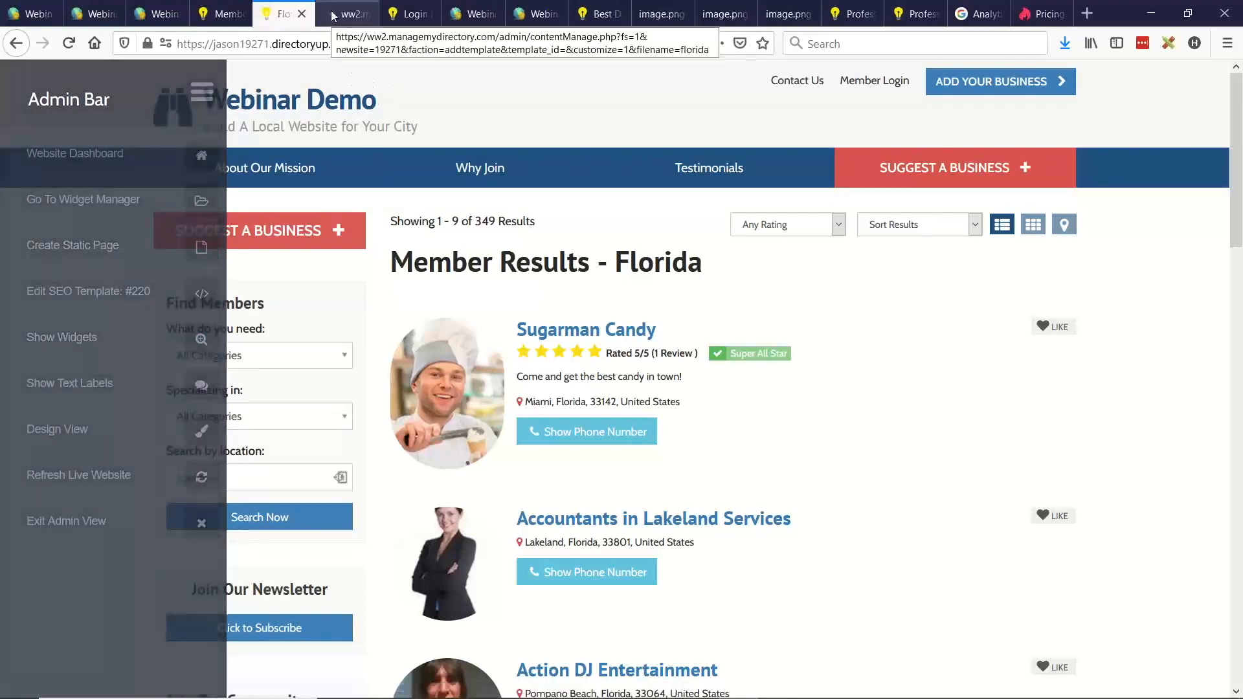
click(334, 17)
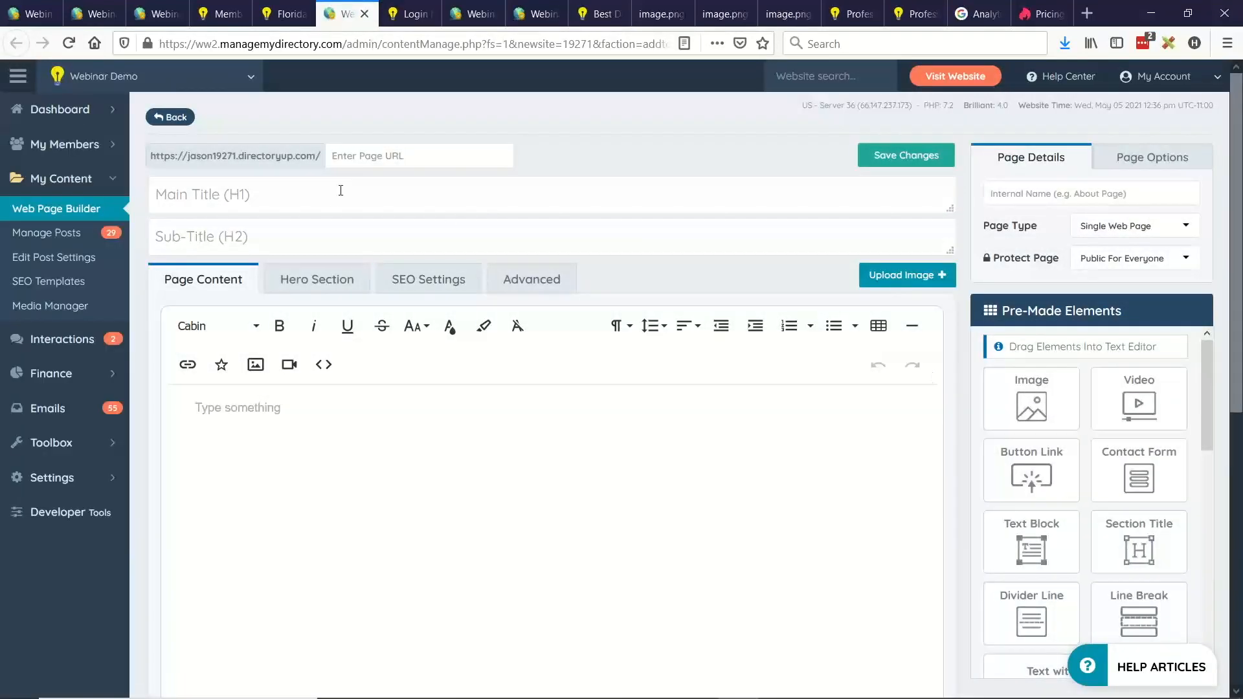
Set the page URL to florida, the internal name to Florida Members and the page type to Member Search Results
click(510, 148)
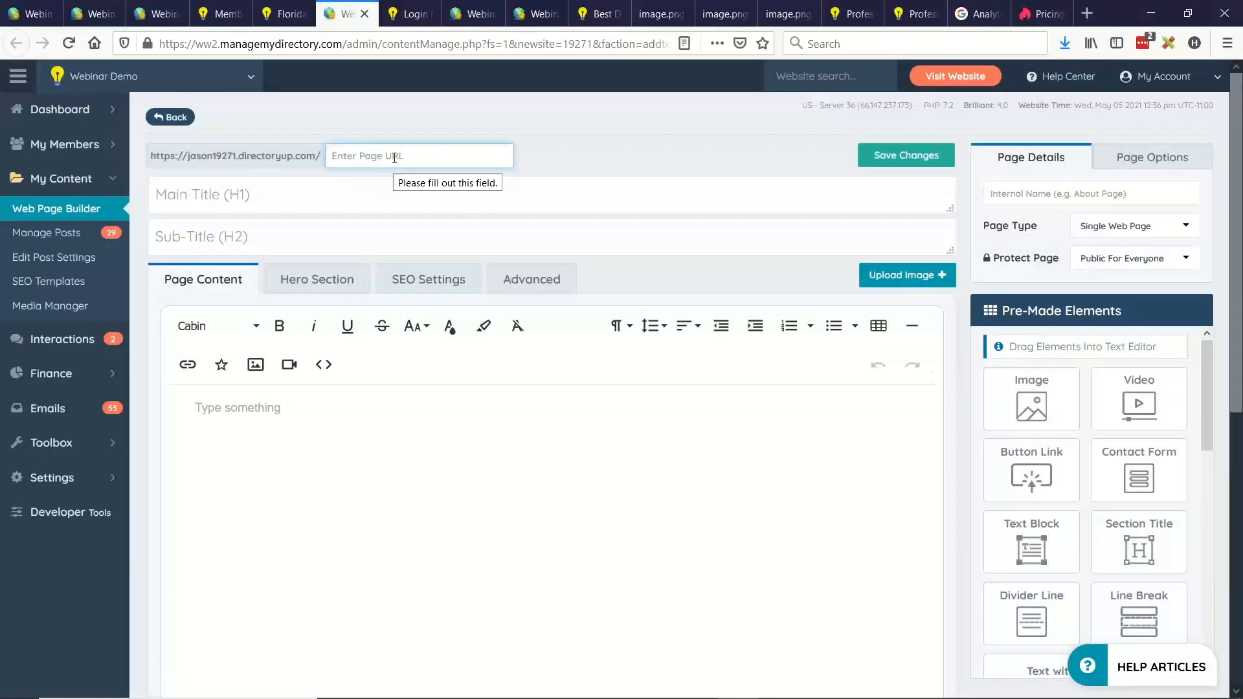
text(florida)
click(1034, 194)
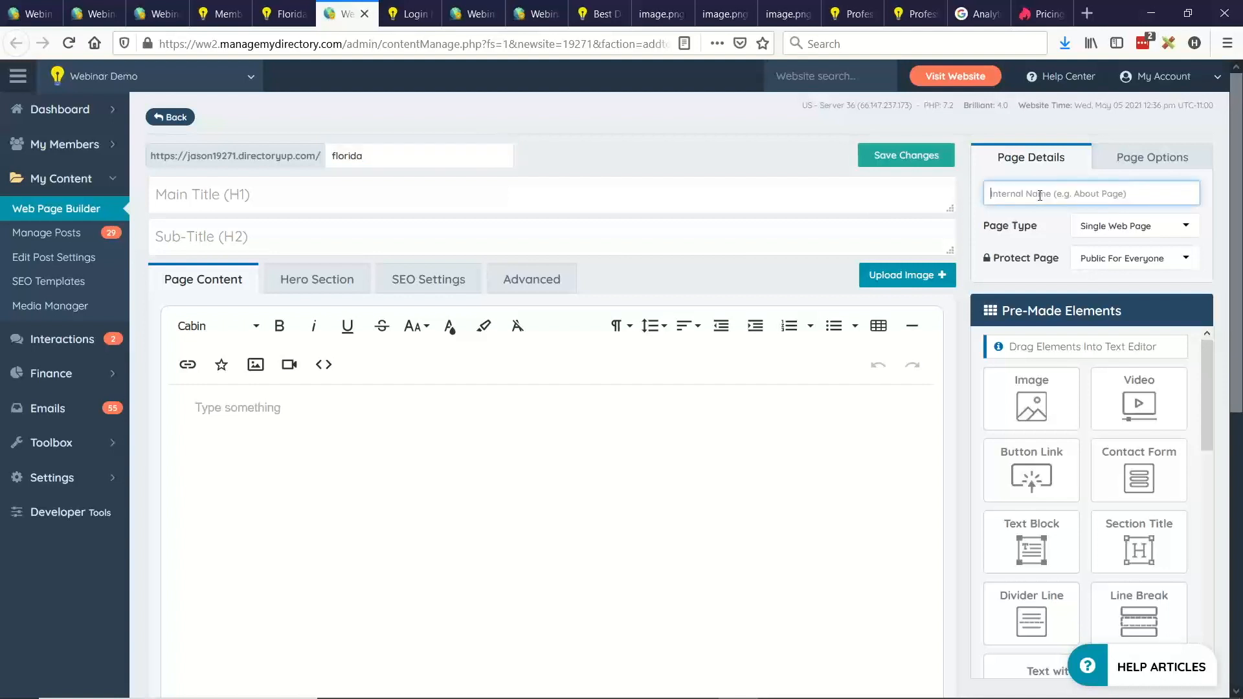
text(Florida Members)
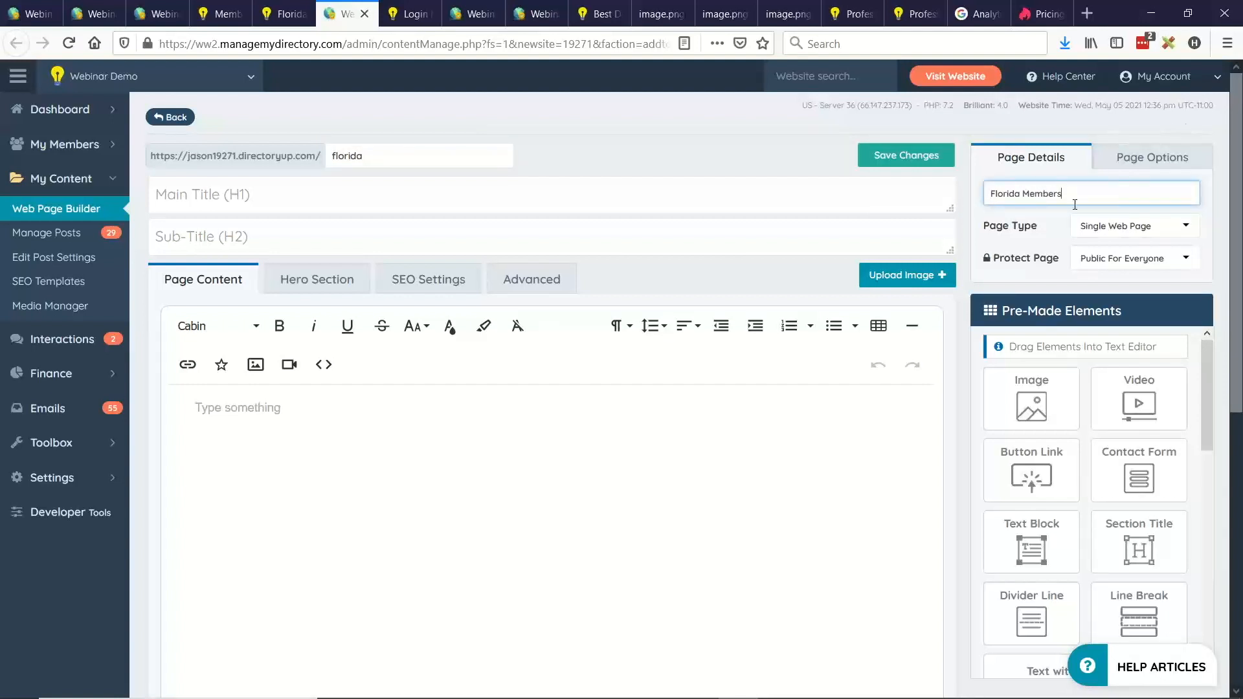
click(1166, 231)
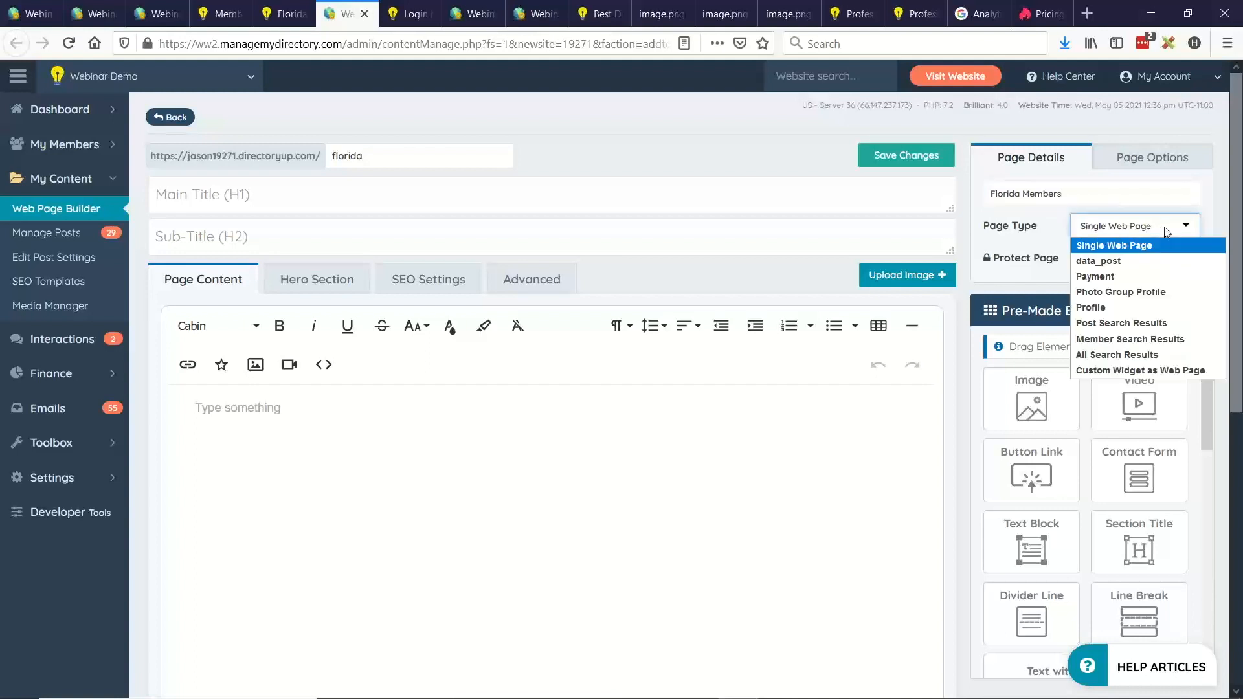
click(1133, 341)
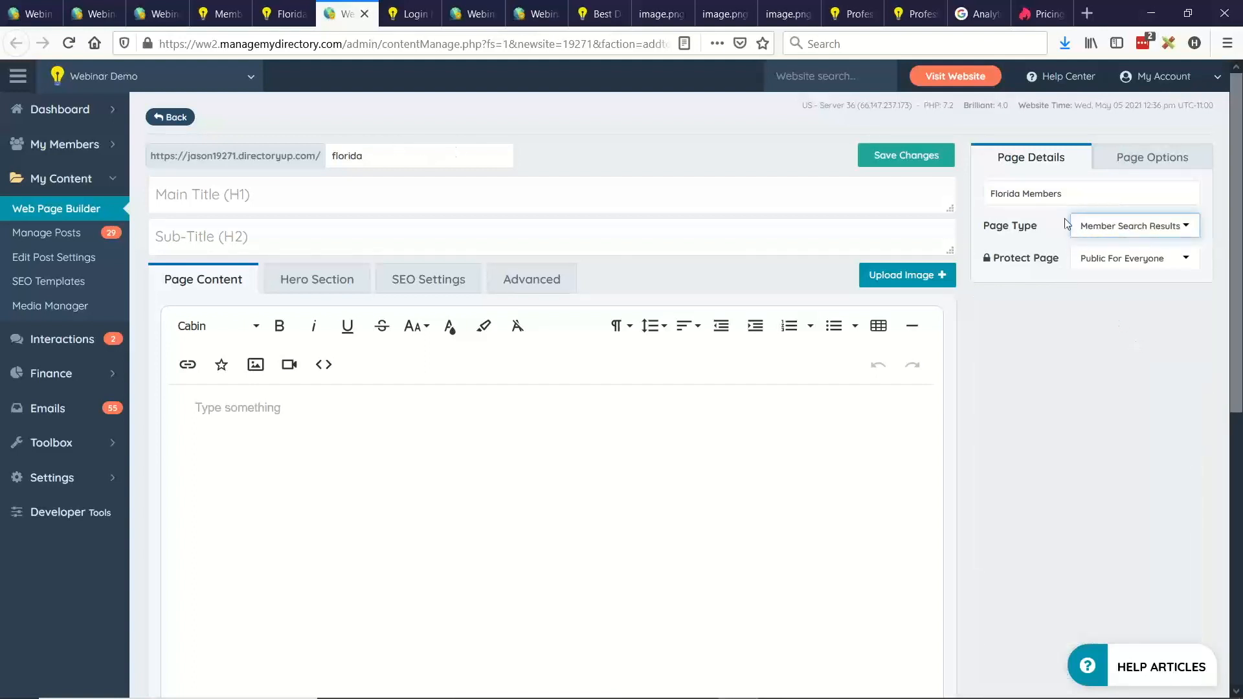
Set the main title to THIS IS FLORIDA and the sub-title to FLORIDA MEMBERS FOR plus the person's first name, and save the page
click(268, 210)
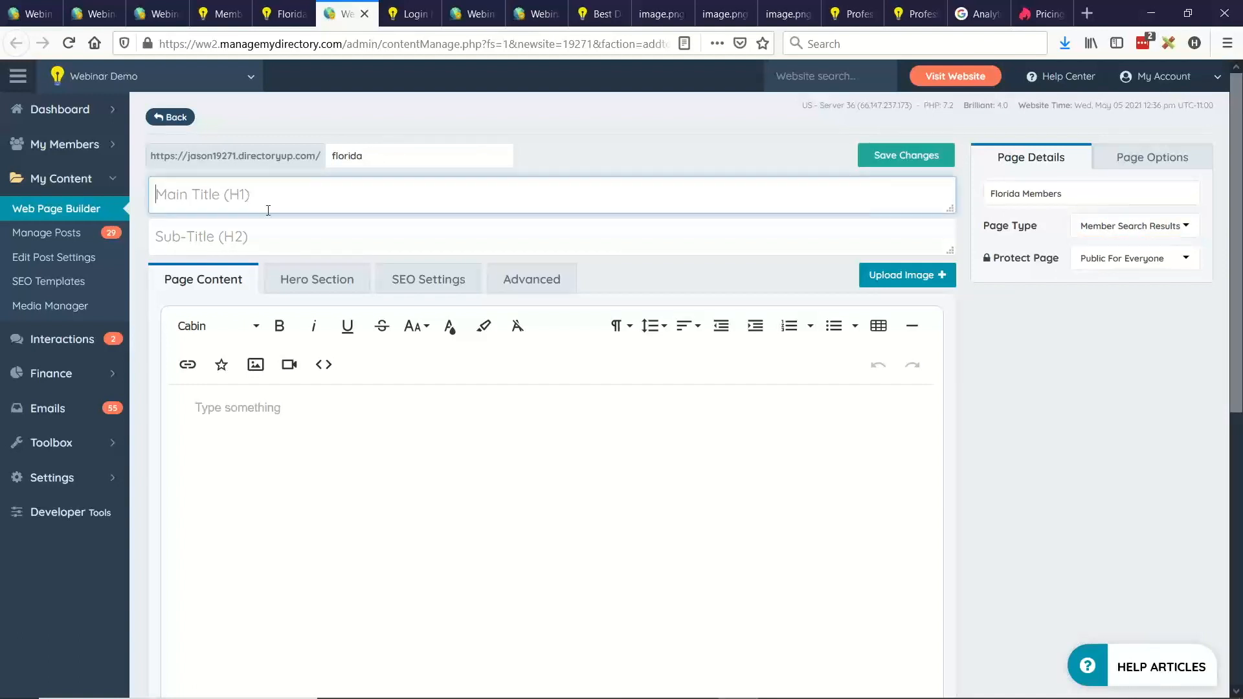
text(THIS IS FLORIA)
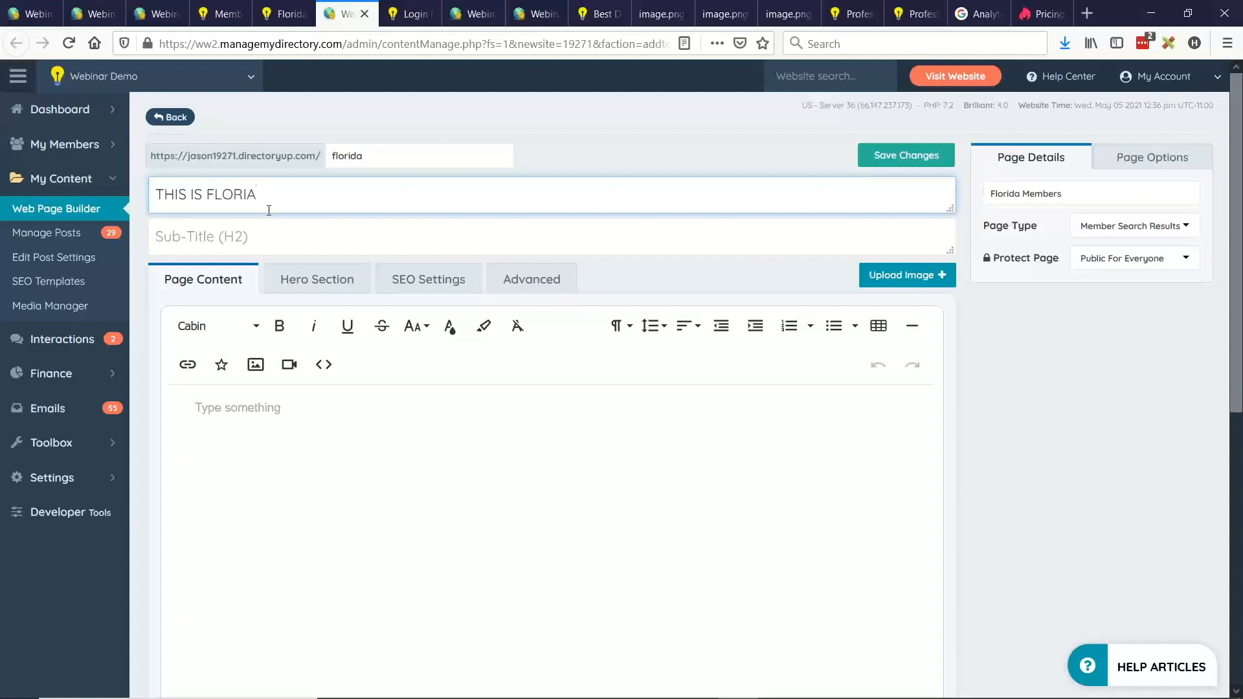
key(BackSpace)
text(DA)
click(232, 230)
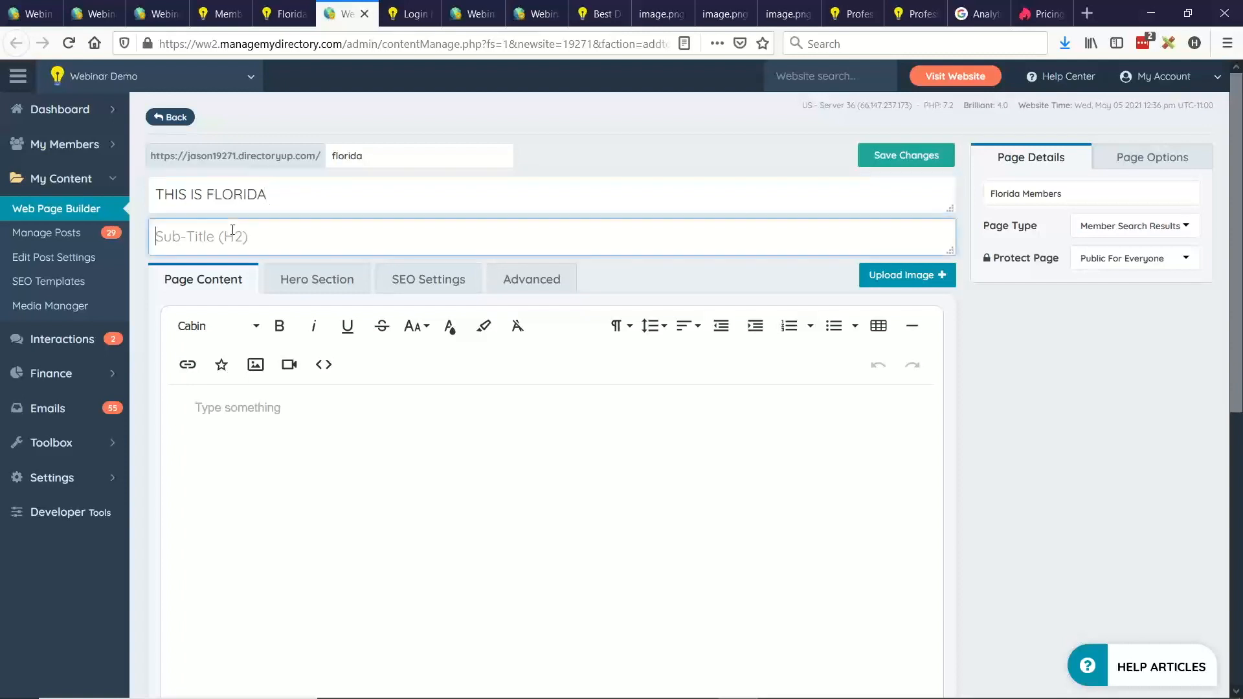
text(FLORIDA MEMBERS F)
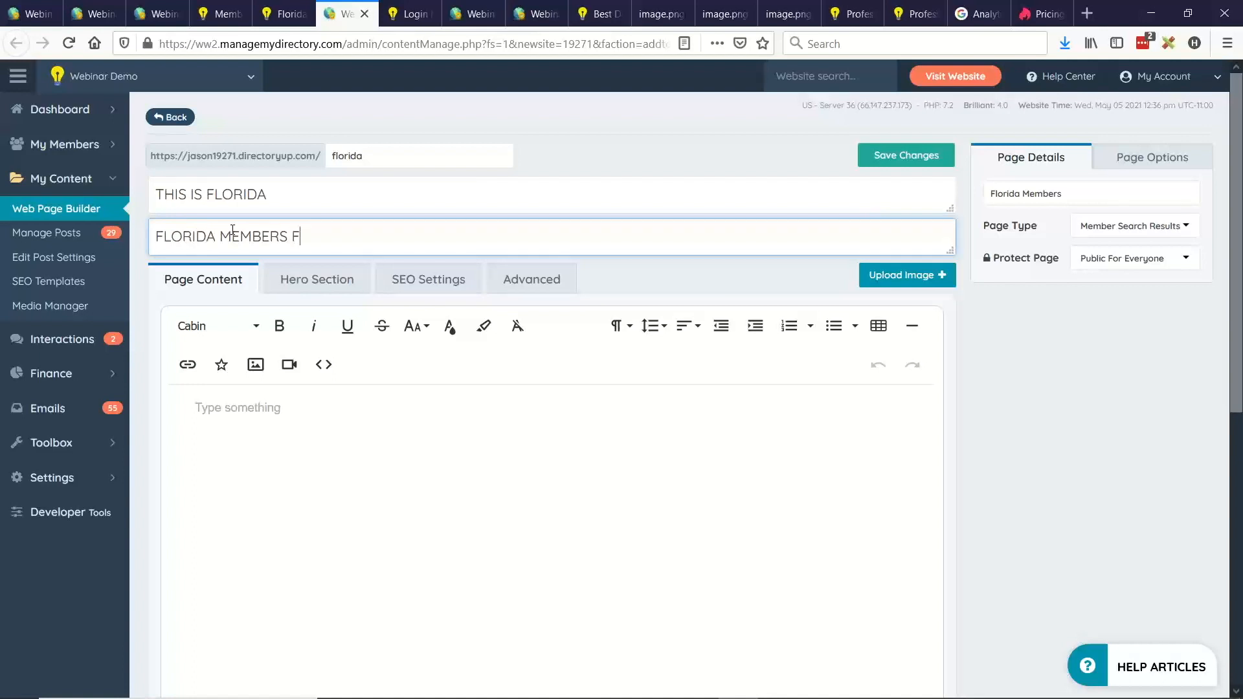
text(OR SHAN)
click(890, 161)
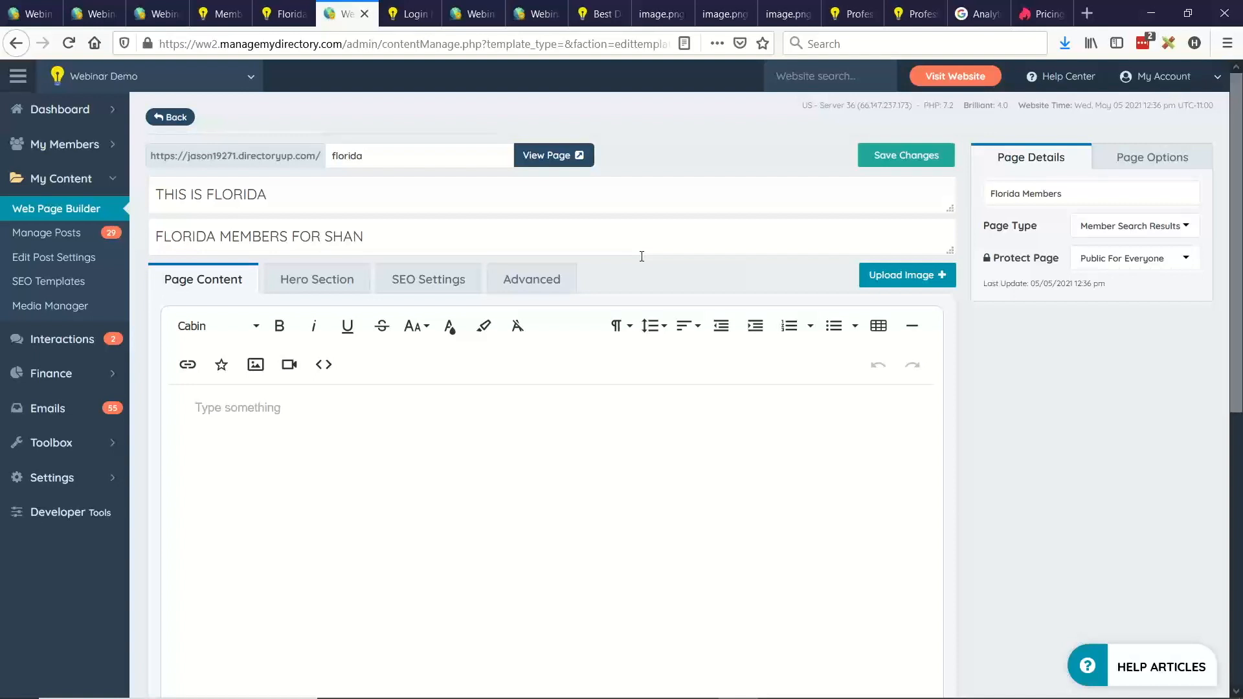
View the saved Florida page on the live site and examine its custom main title and sub-title
click(550, 158)
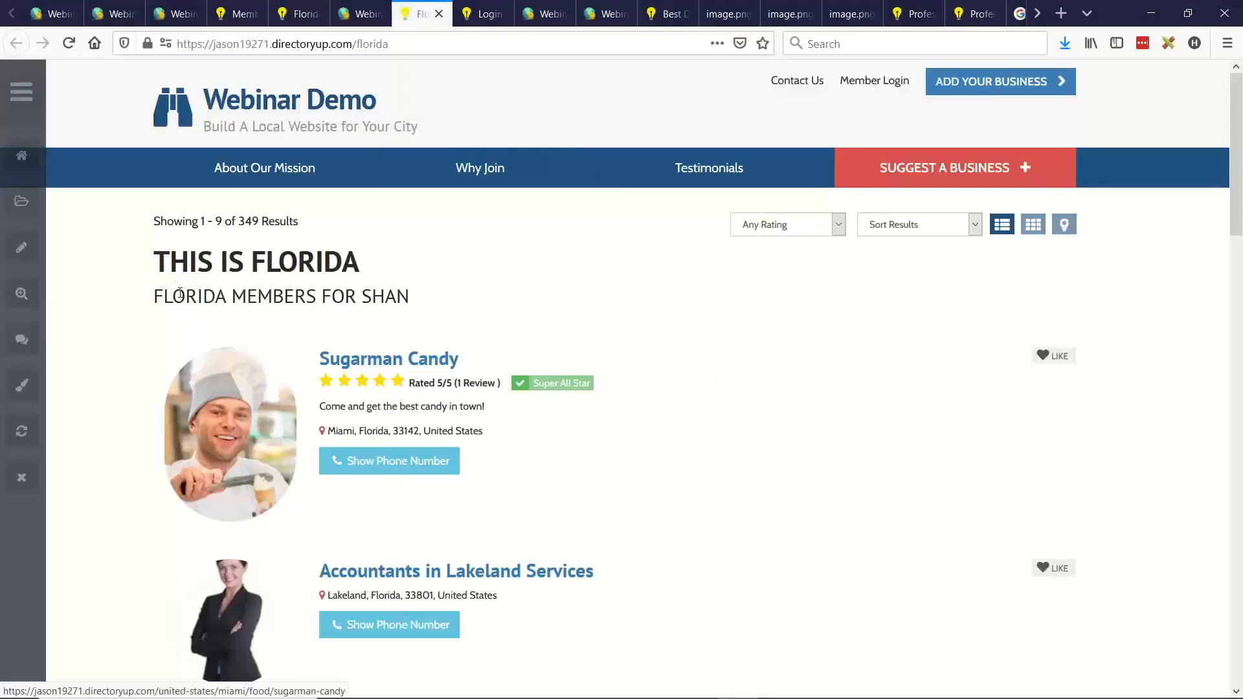
drag(158, 269, 342, 265)
drag(172, 296, 401, 296)
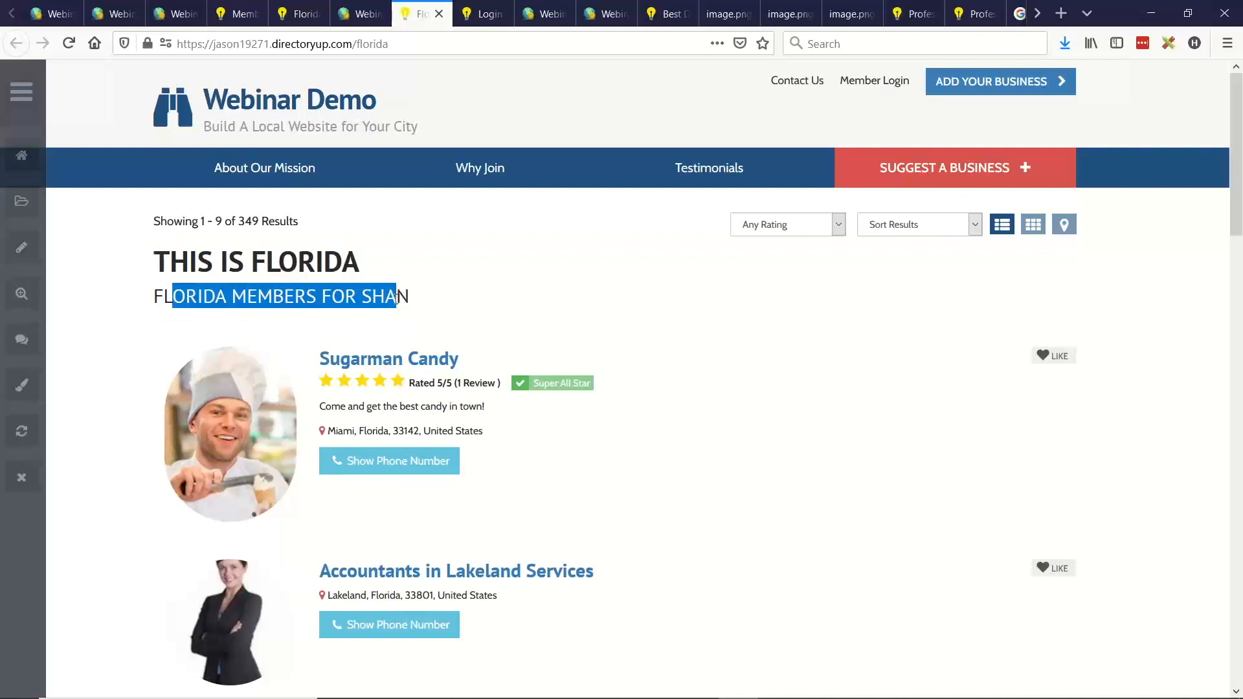
Create a custom sidebar nicknamed FLORIDA SEARCH RESULTS in the Sidebar Manager and open it for editing
click(361, 13)
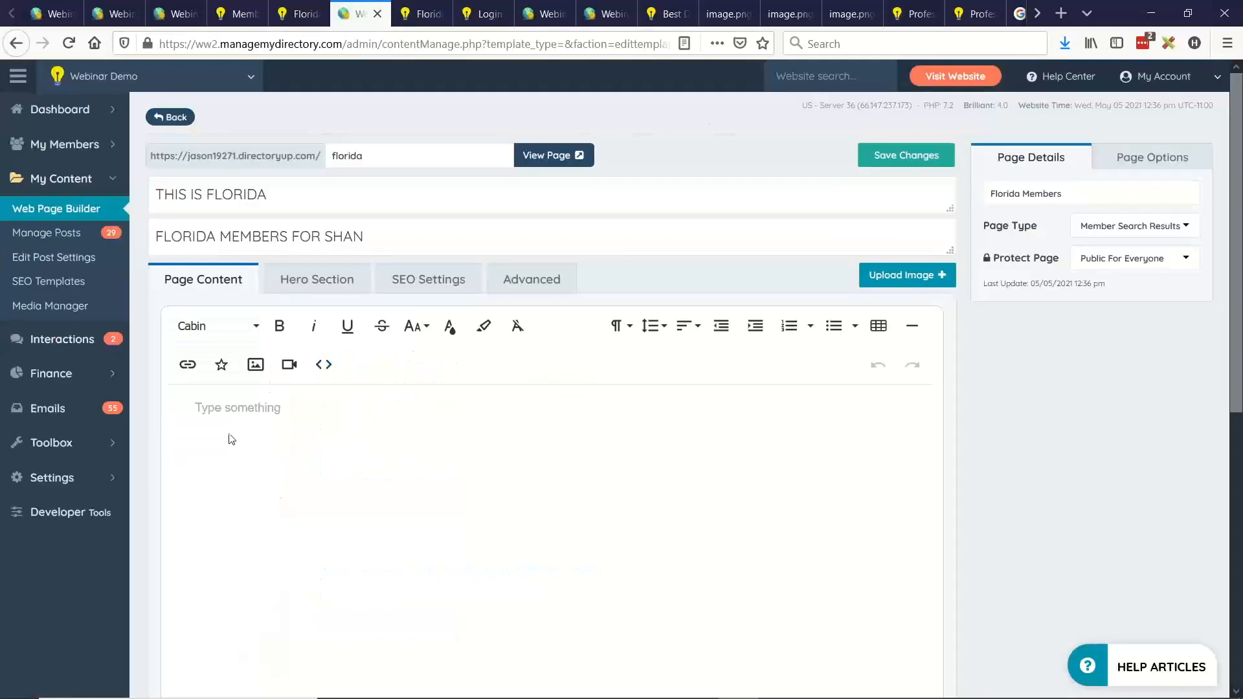
click(102, 444)
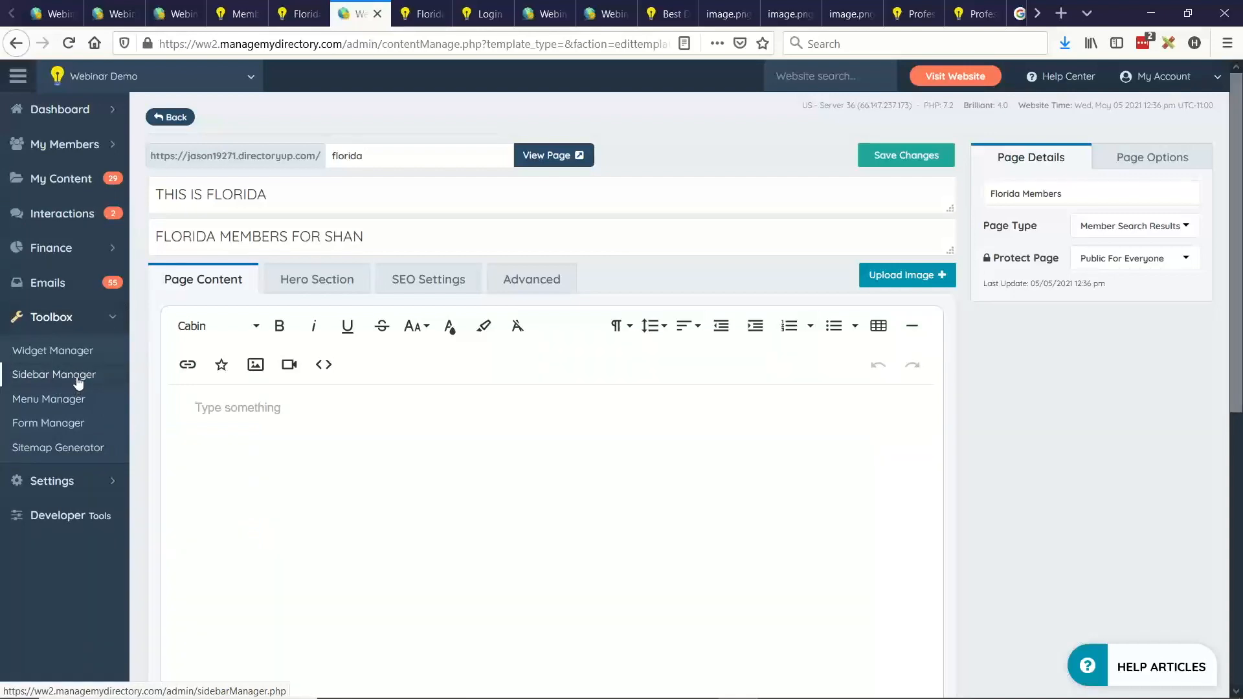
click(77, 378)
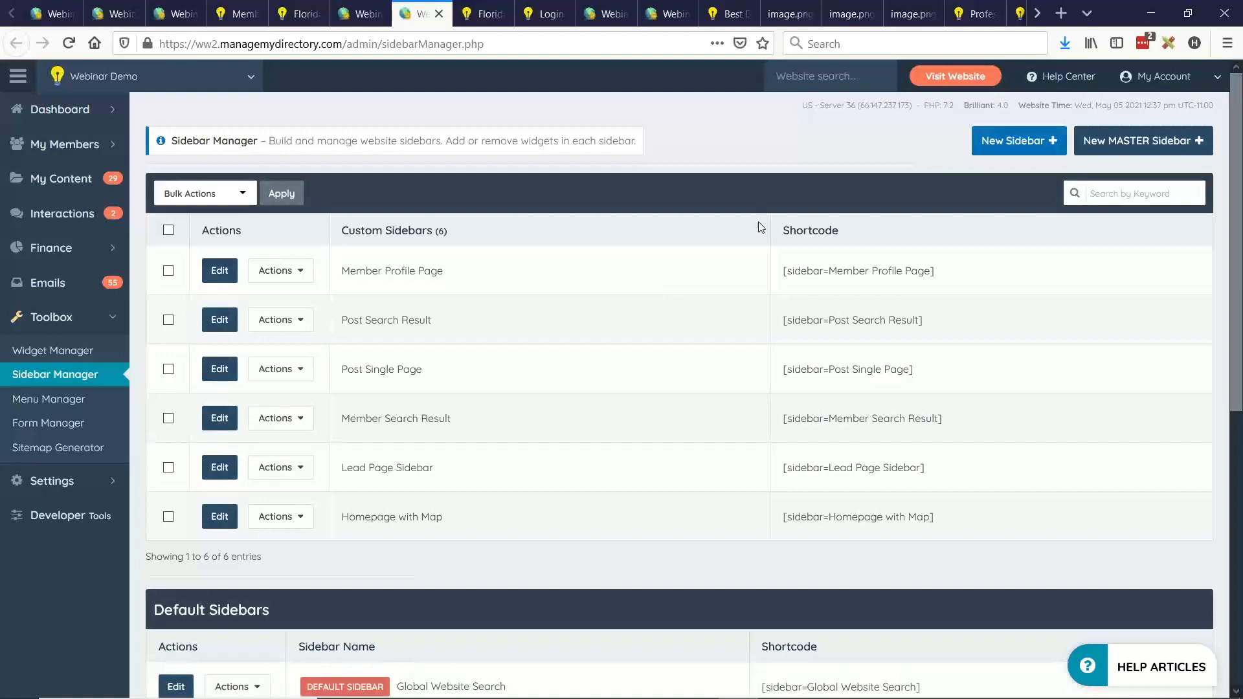
click(1032, 142)
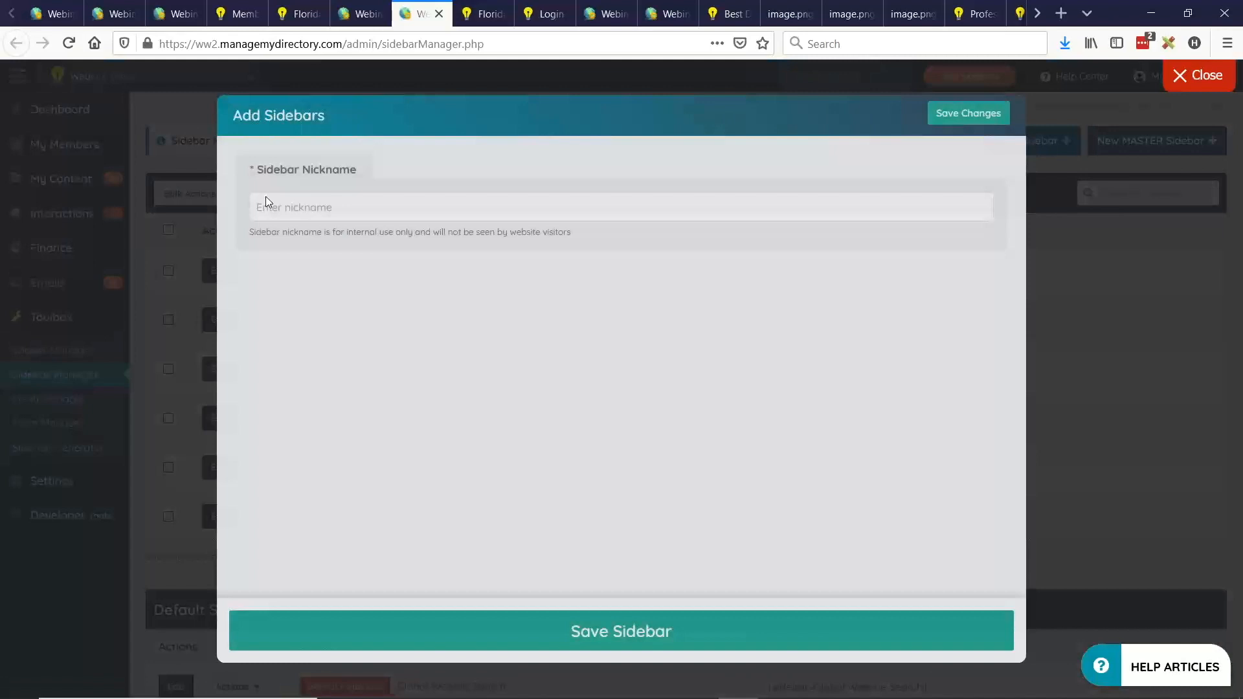
click(299, 207)
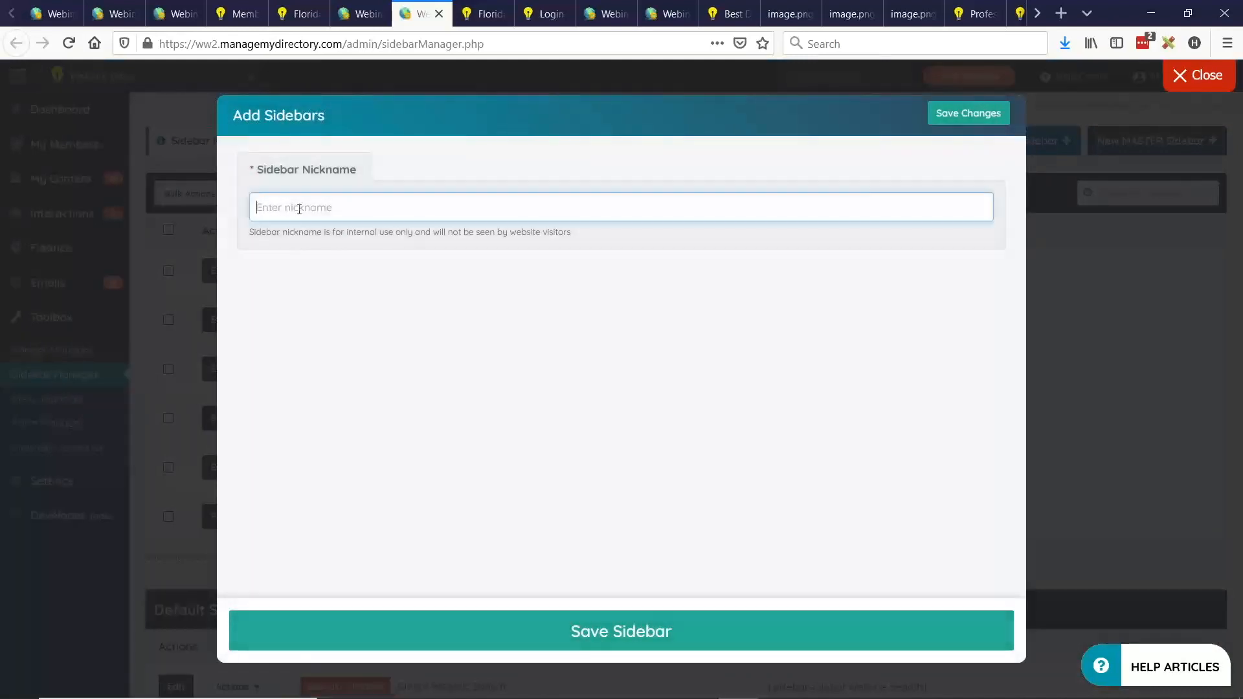
text(FLRODAI)
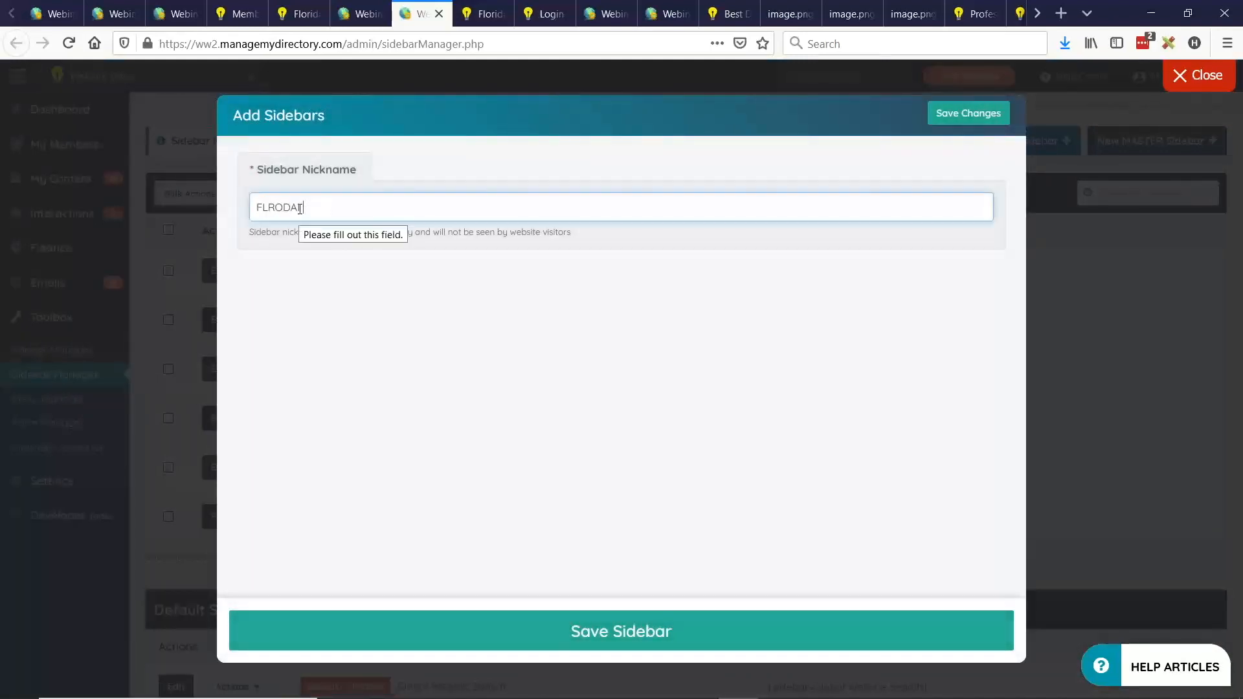
text( SEARCH RESULTS)
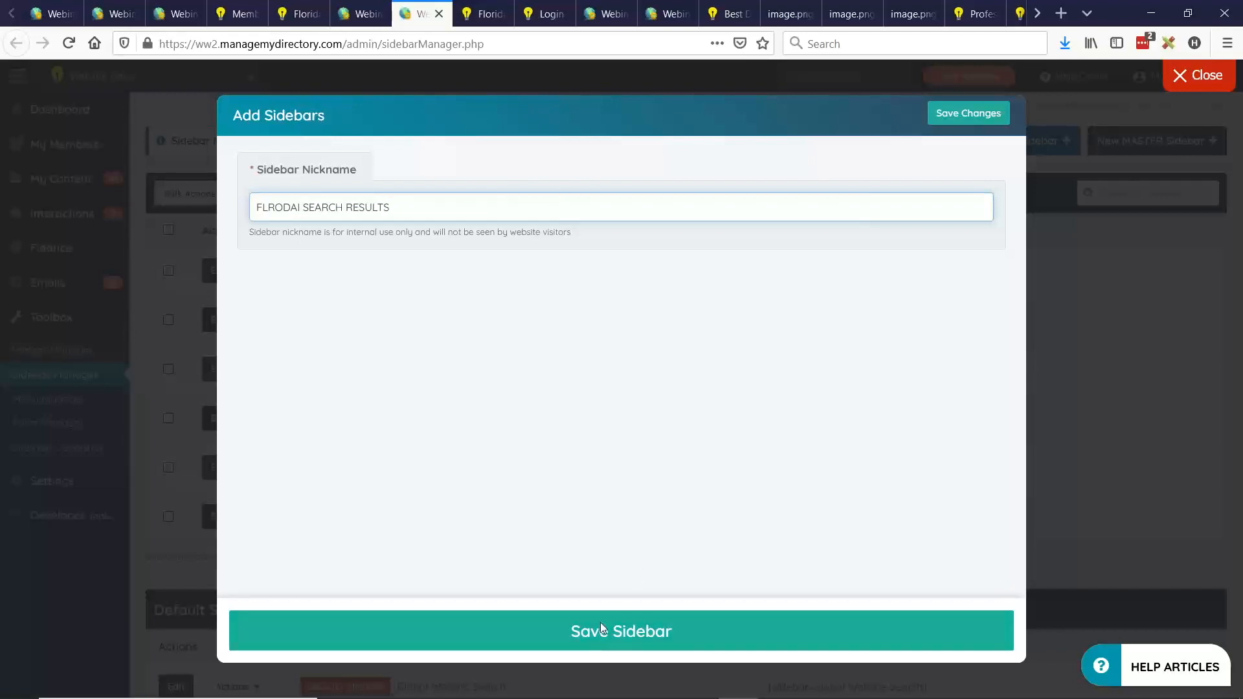
click(600, 622)
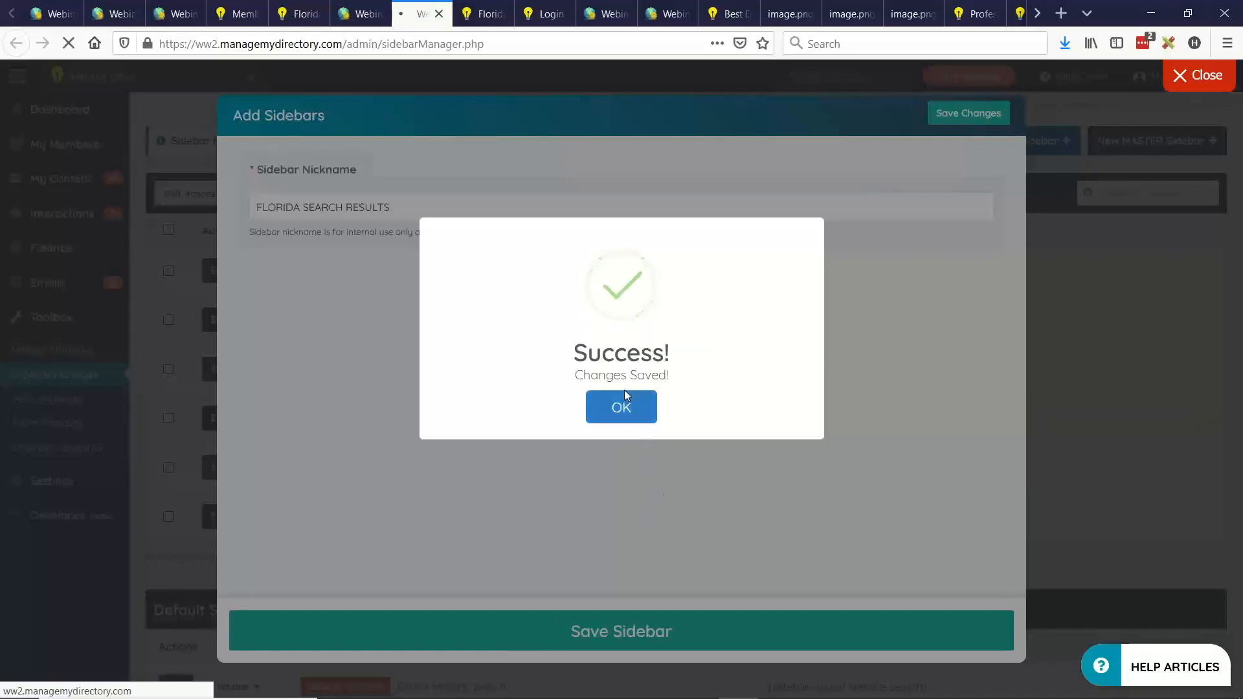
click(619, 403)
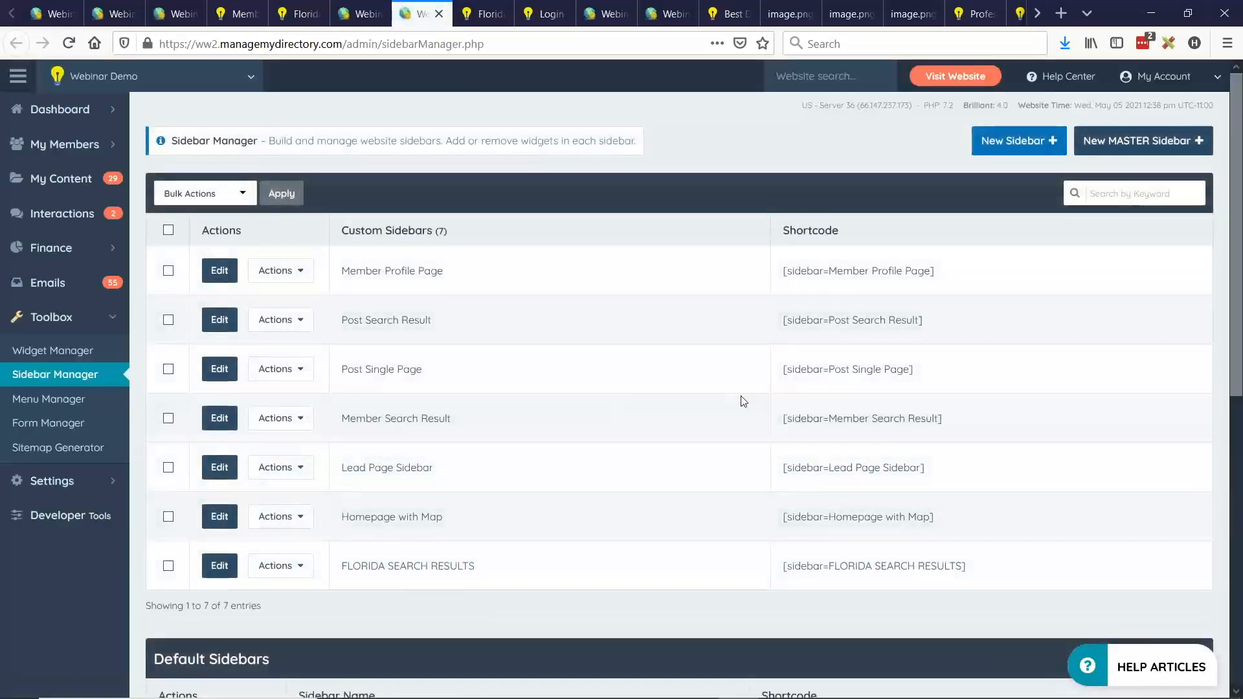
drag(347, 566, 467, 562)
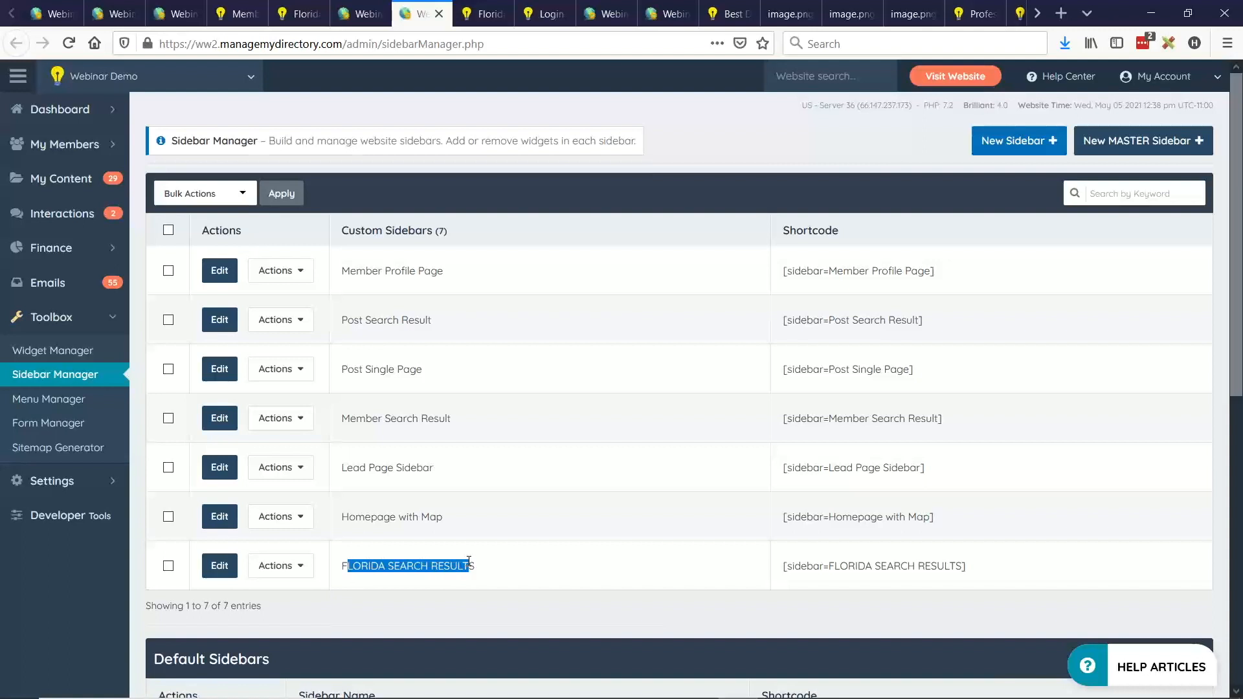
click(223, 566)
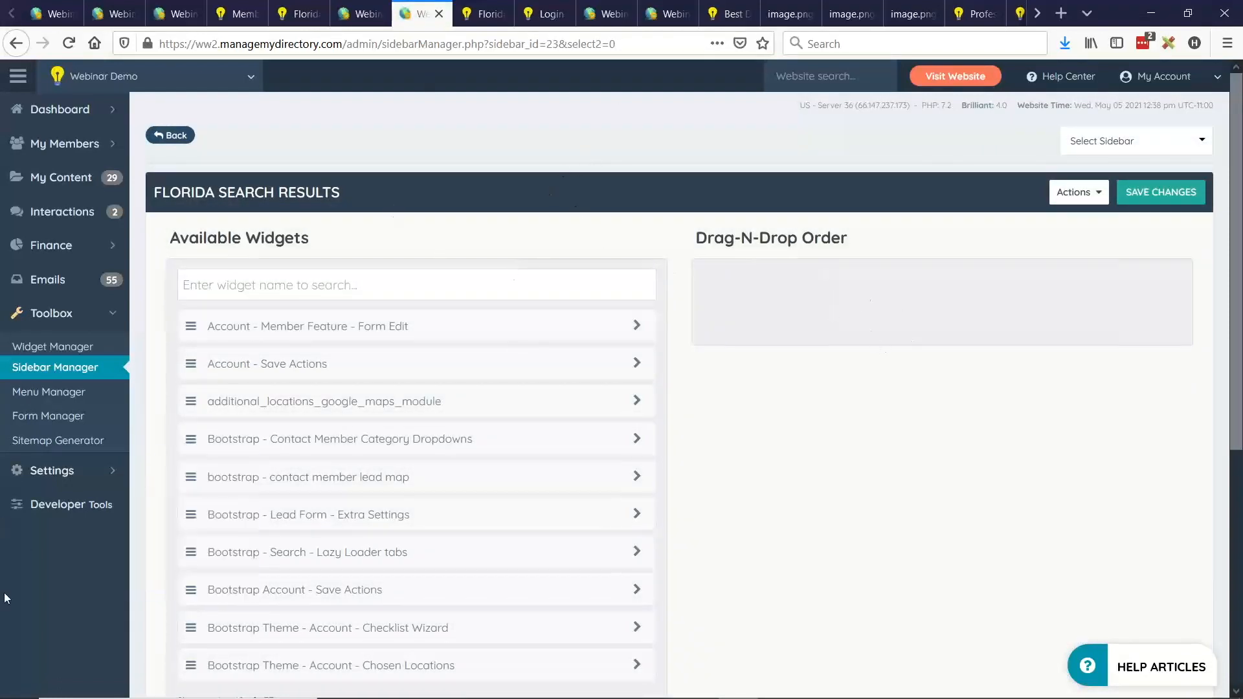
Open the banner ad design settings in a new tab, set Display Banner Advertisements to Yes and expand Extra Banner Ad - 1
mouse_move(92, 479)
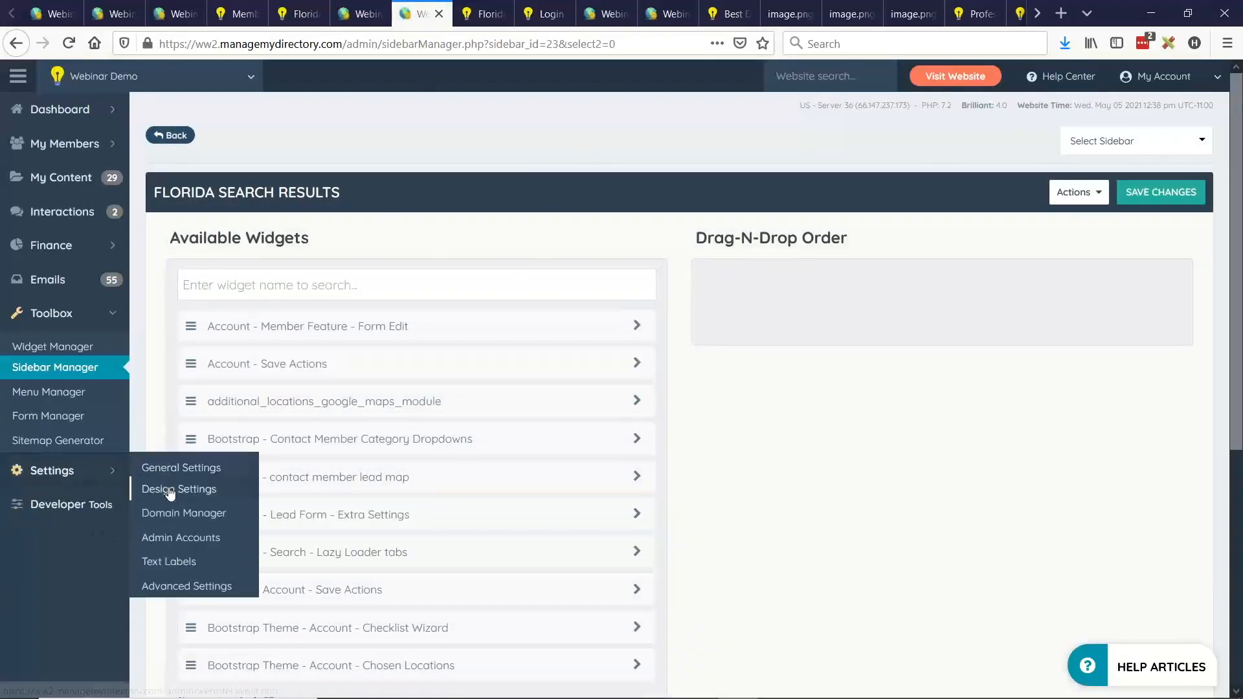
middle_click(170, 490)
click(497, 9)
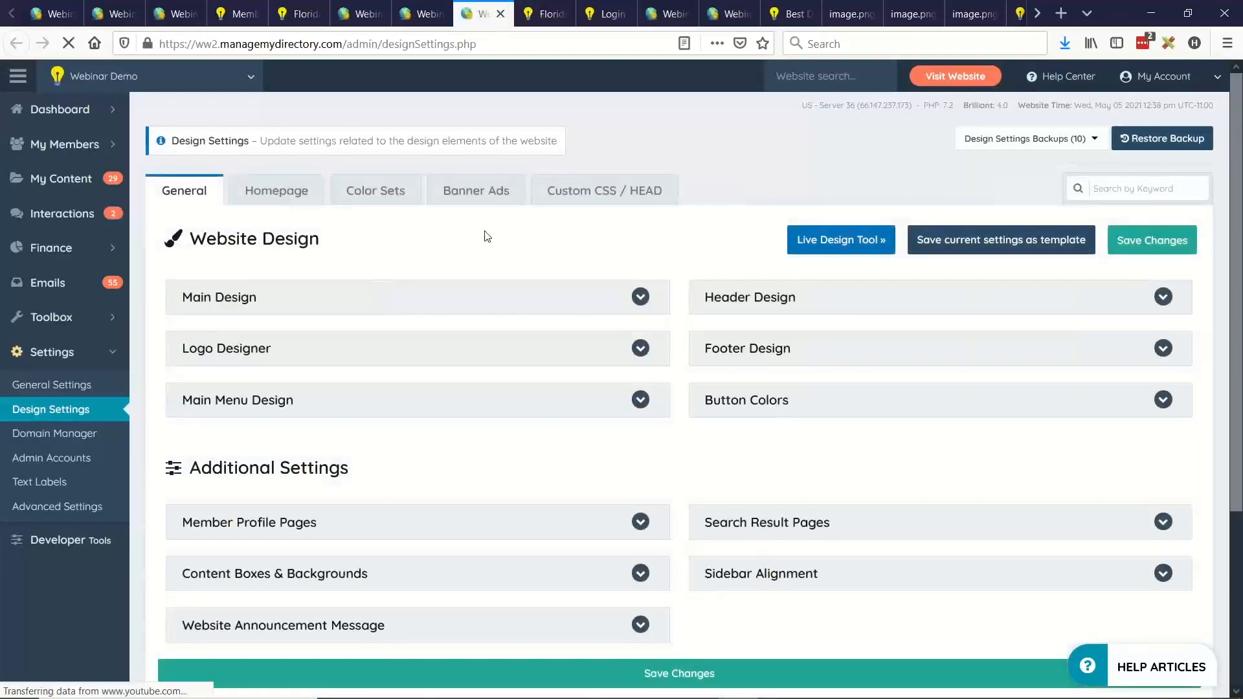
click(476, 192)
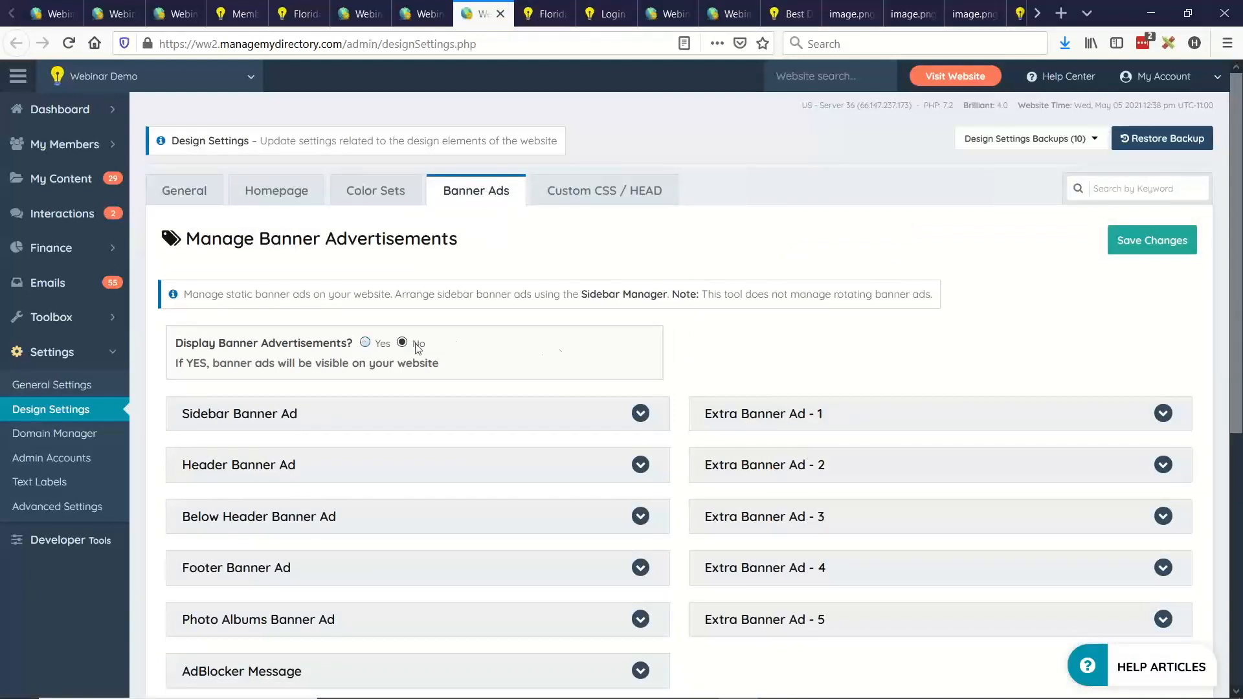
click(819, 414)
scroll(874, 399, down, 1)
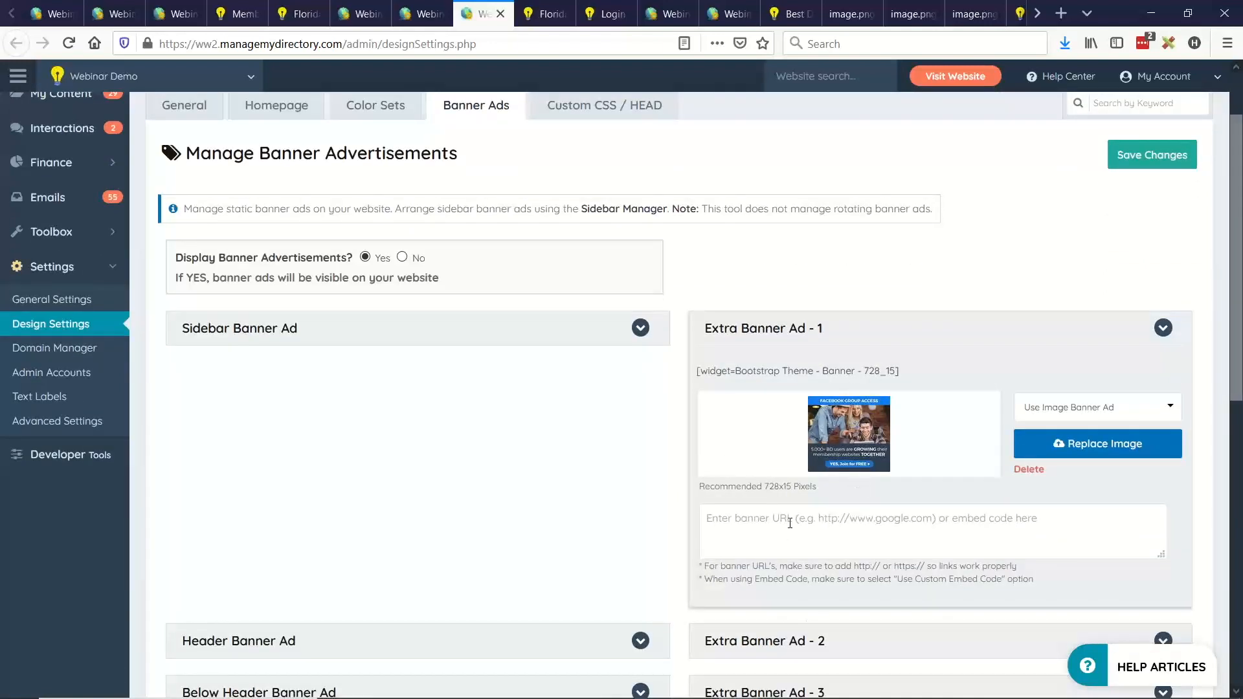
Save the Sugarman Candy listing's photo from the live Florida page to the Desktop as a PNG image
click(536, 21)
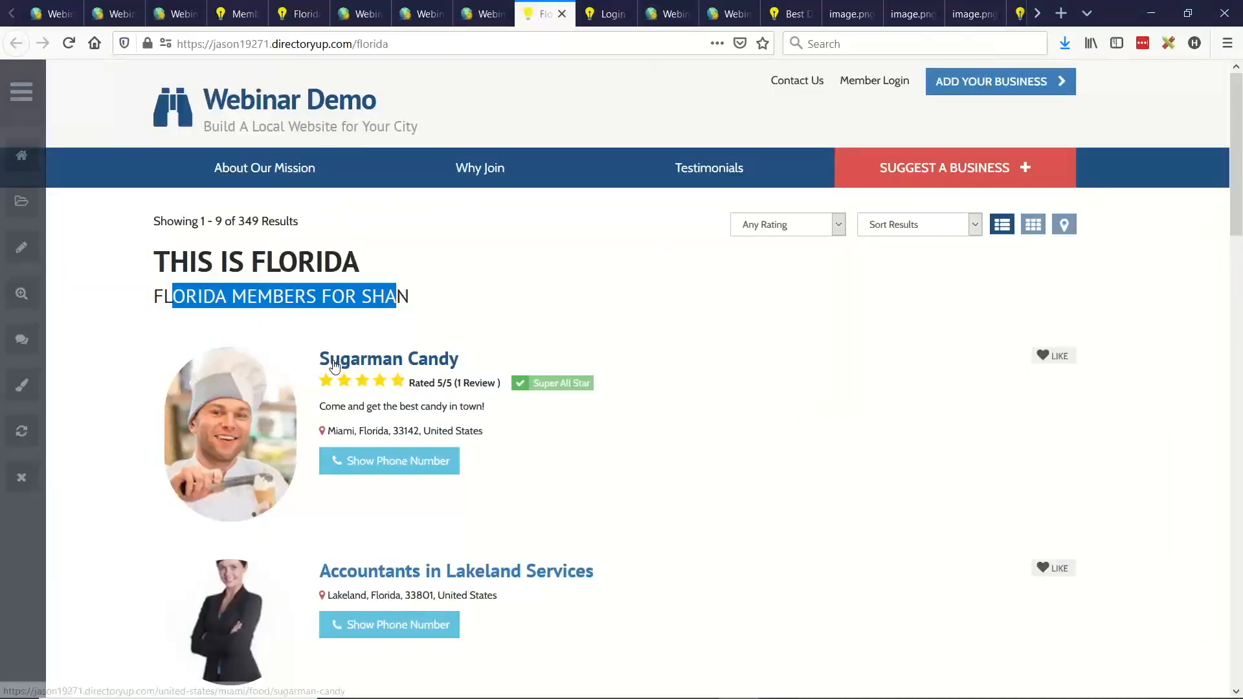
right_click(220, 407)
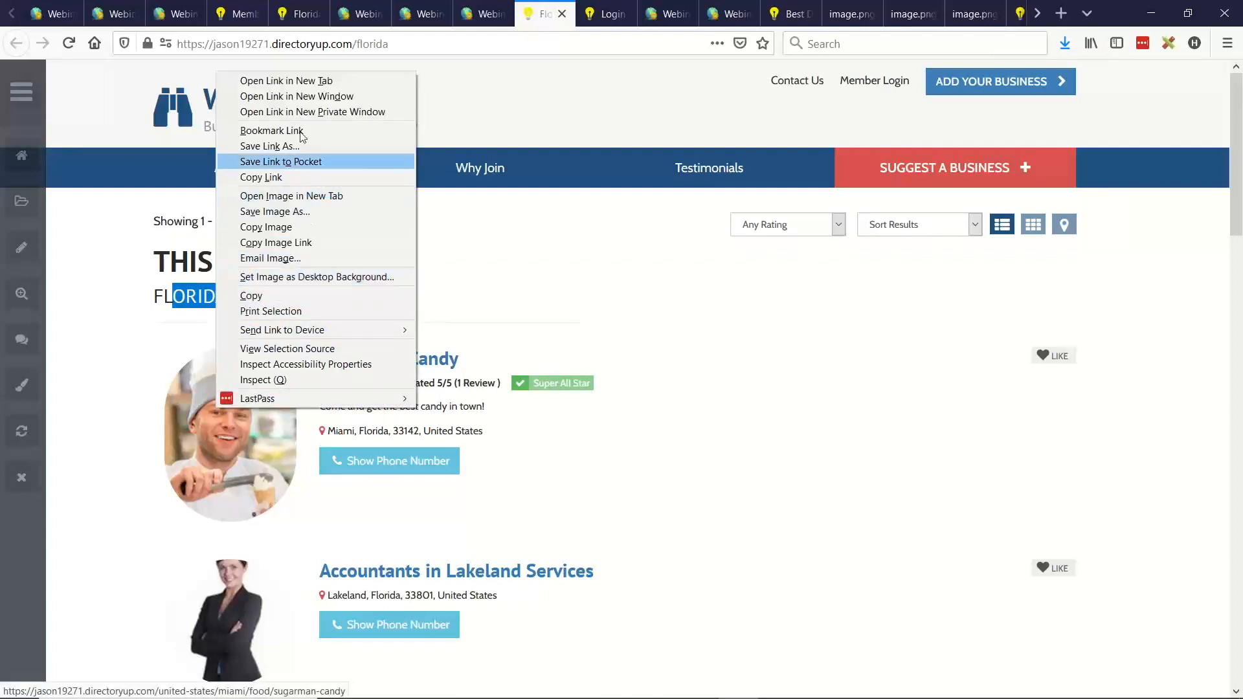
click(274, 211)
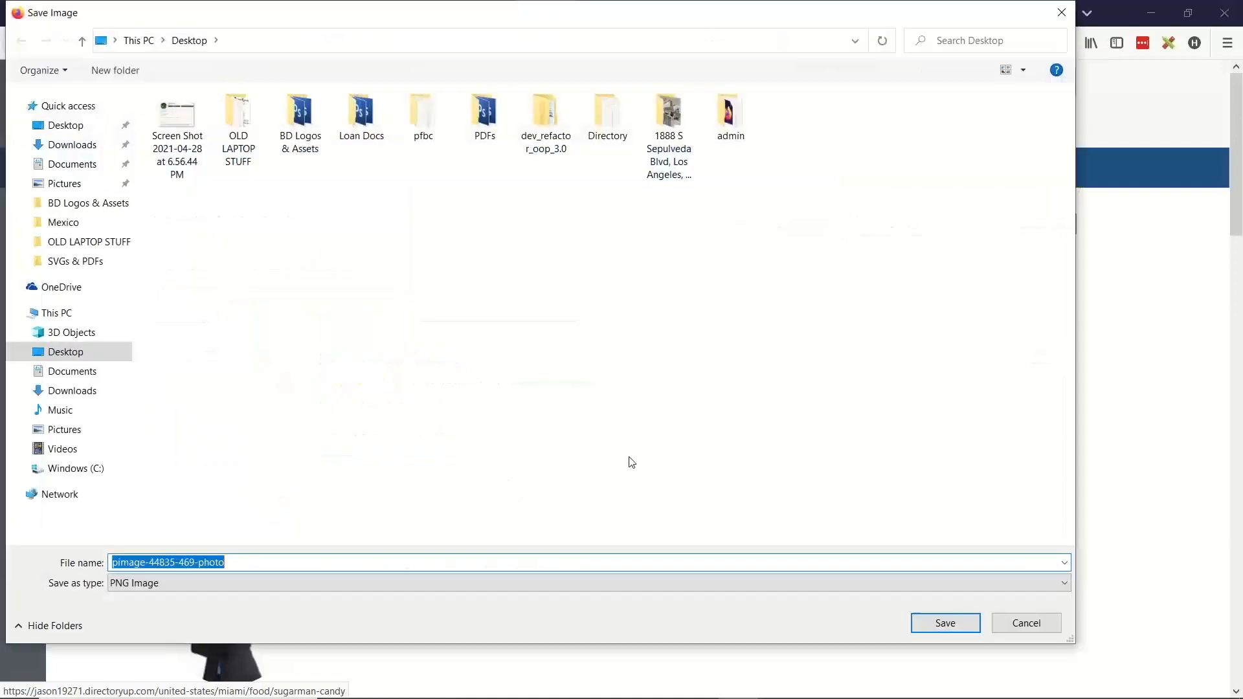
click(65, 125)
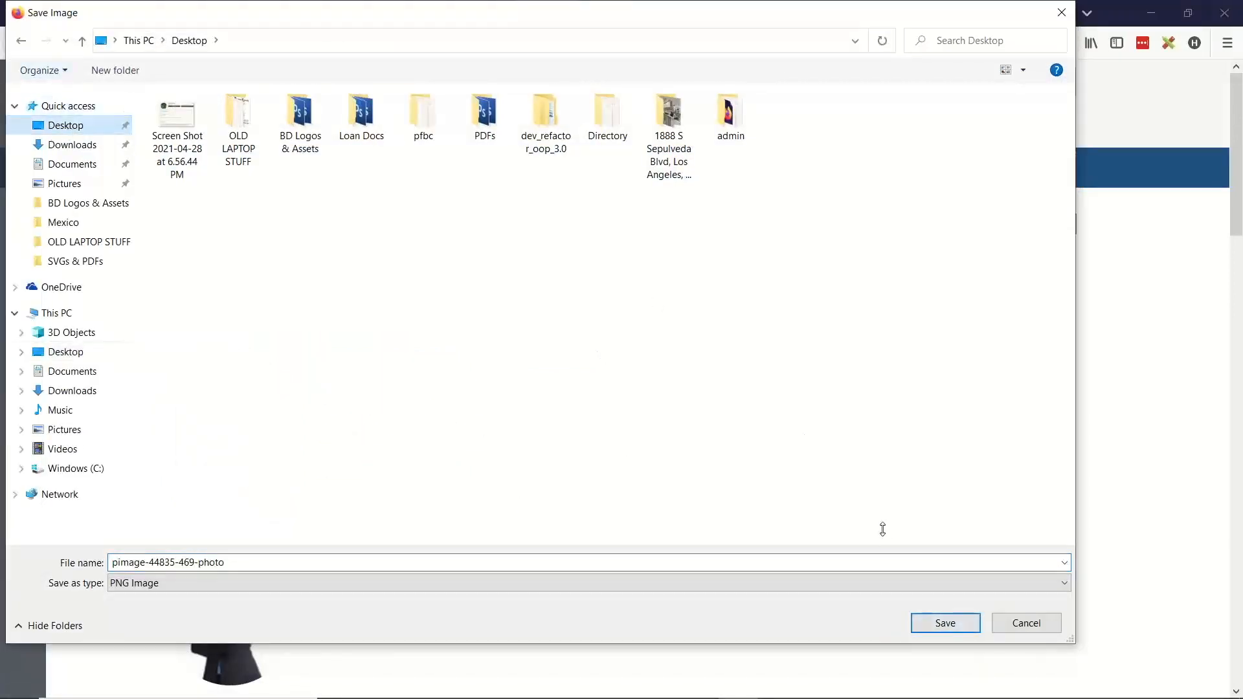
click(944, 624)
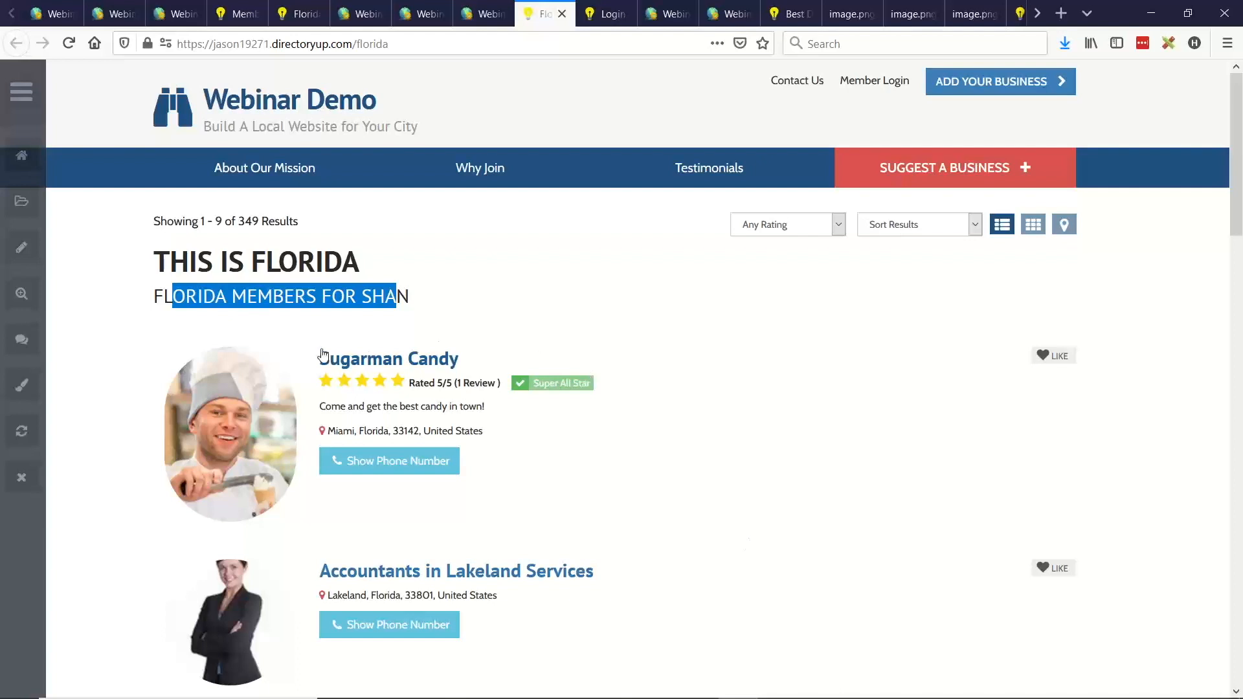
Copy the Sugarman Candy listing's link from the Florida page and enter it as the banner URL of Extra Banner Ad - 1
right_click(255, 386)
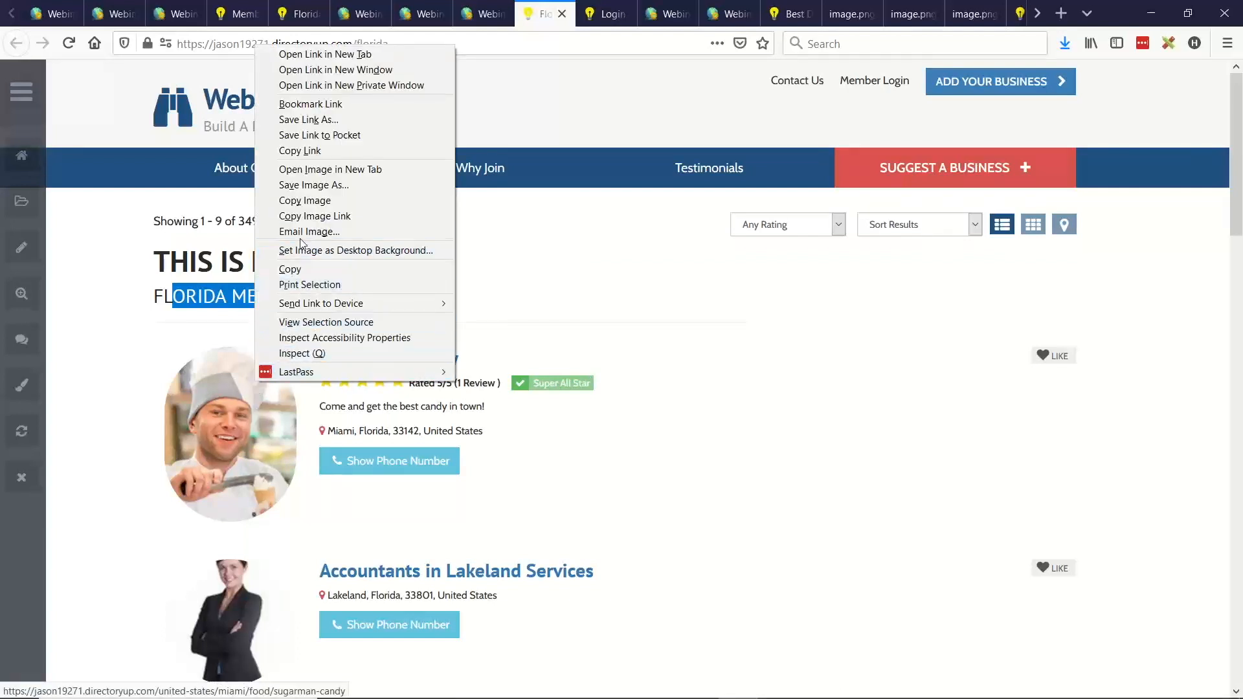
click(311, 150)
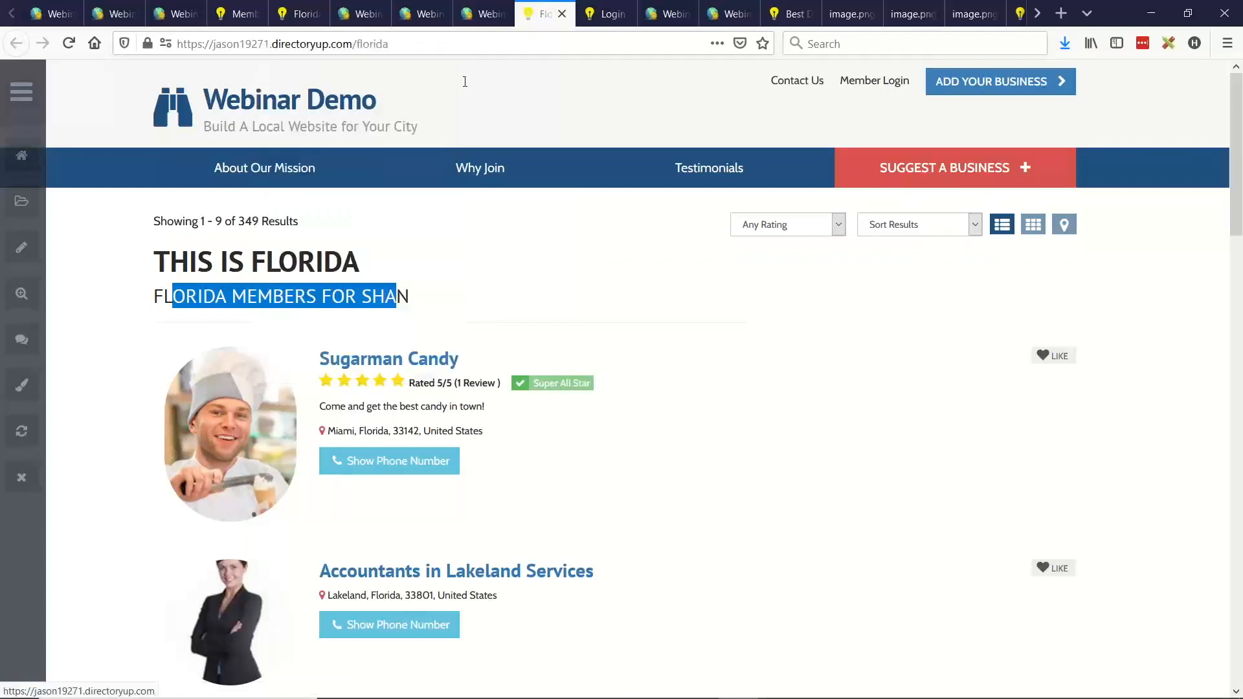
click(476, 11)
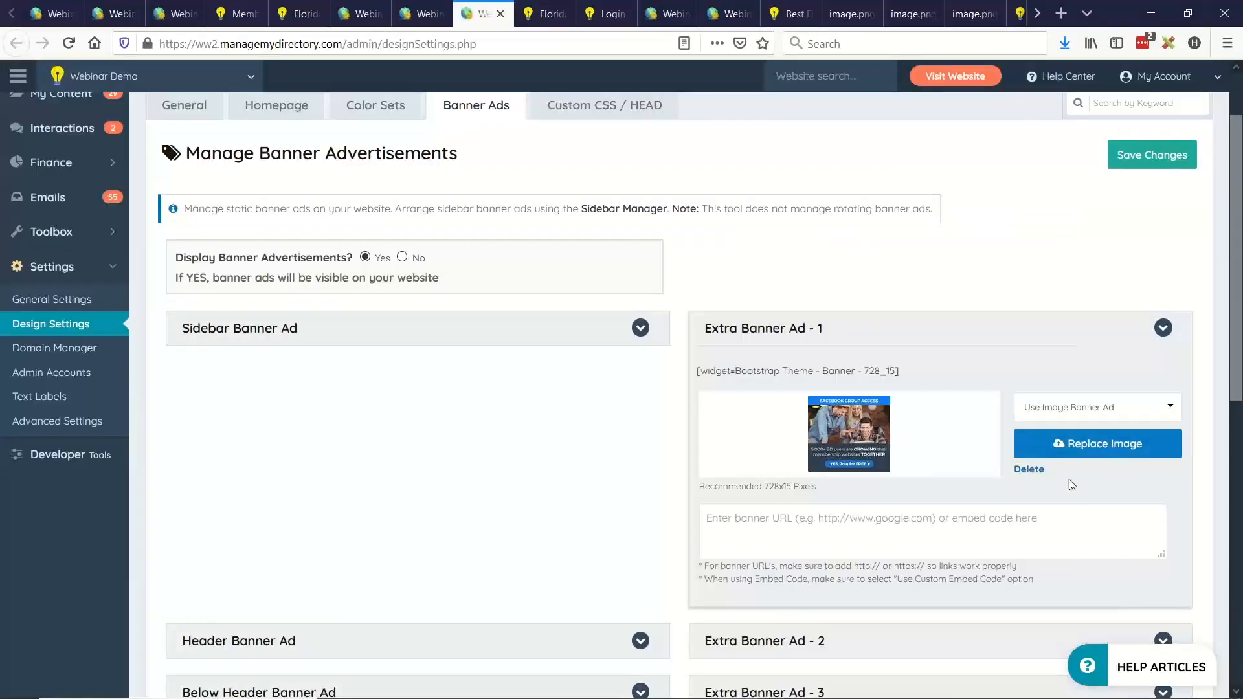
click(902, 535)
text(https://jason19271.directoryup.com/united-states/miami/food/sugarman-candy)
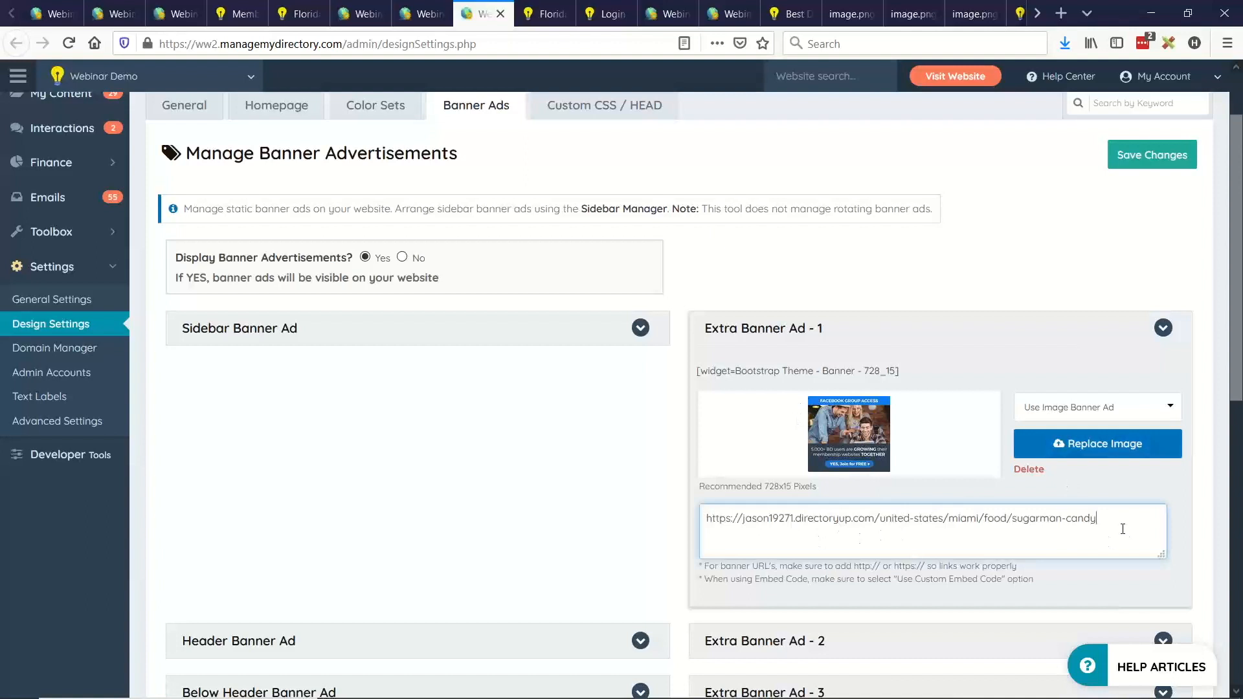
drag(1122, 529, 891, 477)
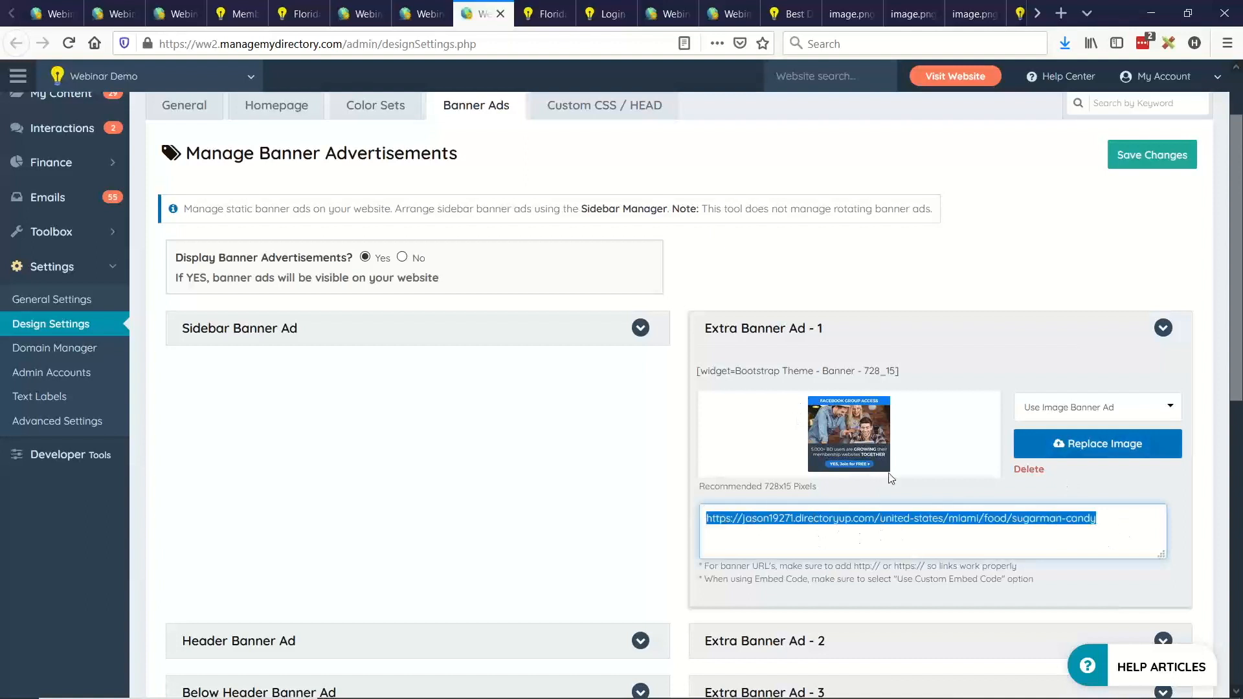
Copy the Extra Banner Ad - 1 widget name, Bootstrap Theme - Banner - 728_15, and return to the FLORIDA SEARCH RESULTS sidebar editor
click(731, 369)
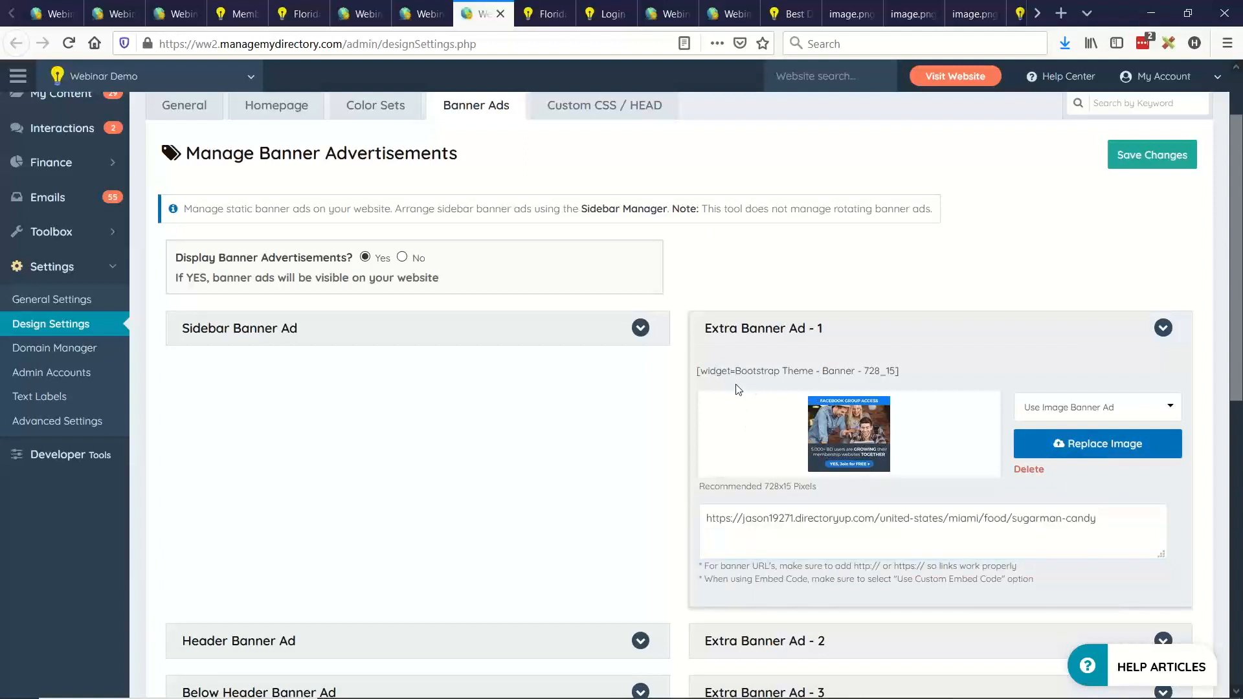
drag(739, 374, 894, 366)
drag(732, 368, 886, 366)
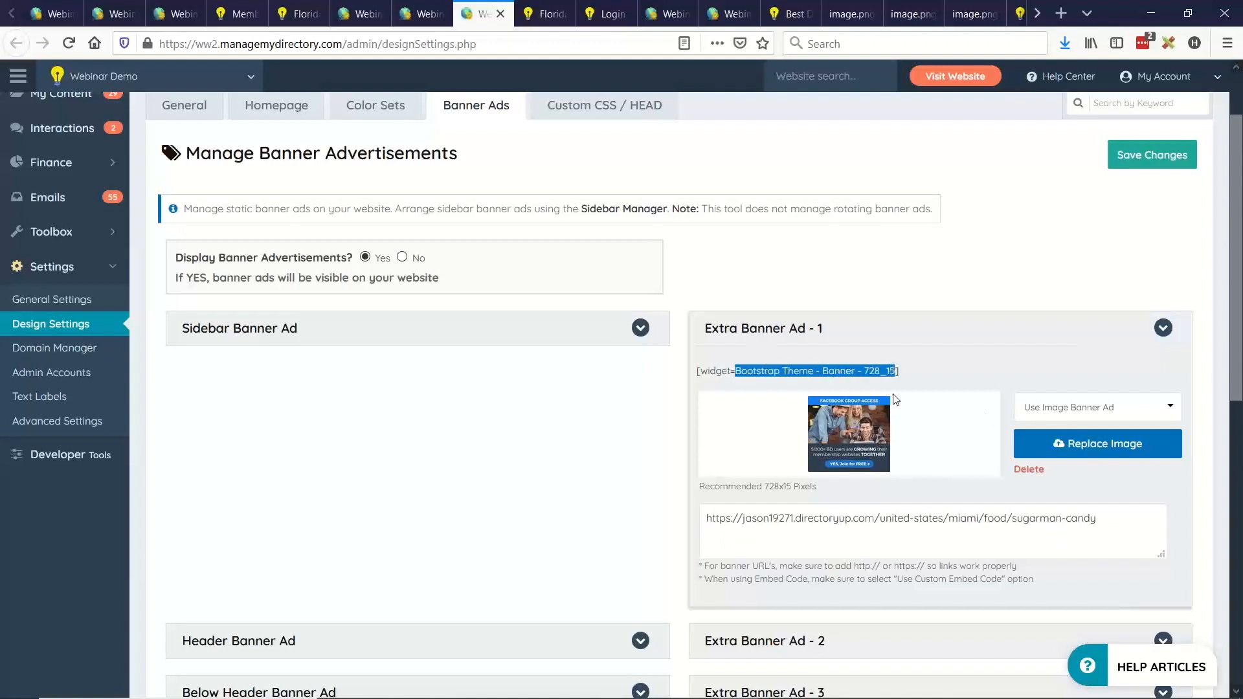
click(760, 370)
drag(739, 373, 897, 370)
key(ctrl+c)
click(421, 13)
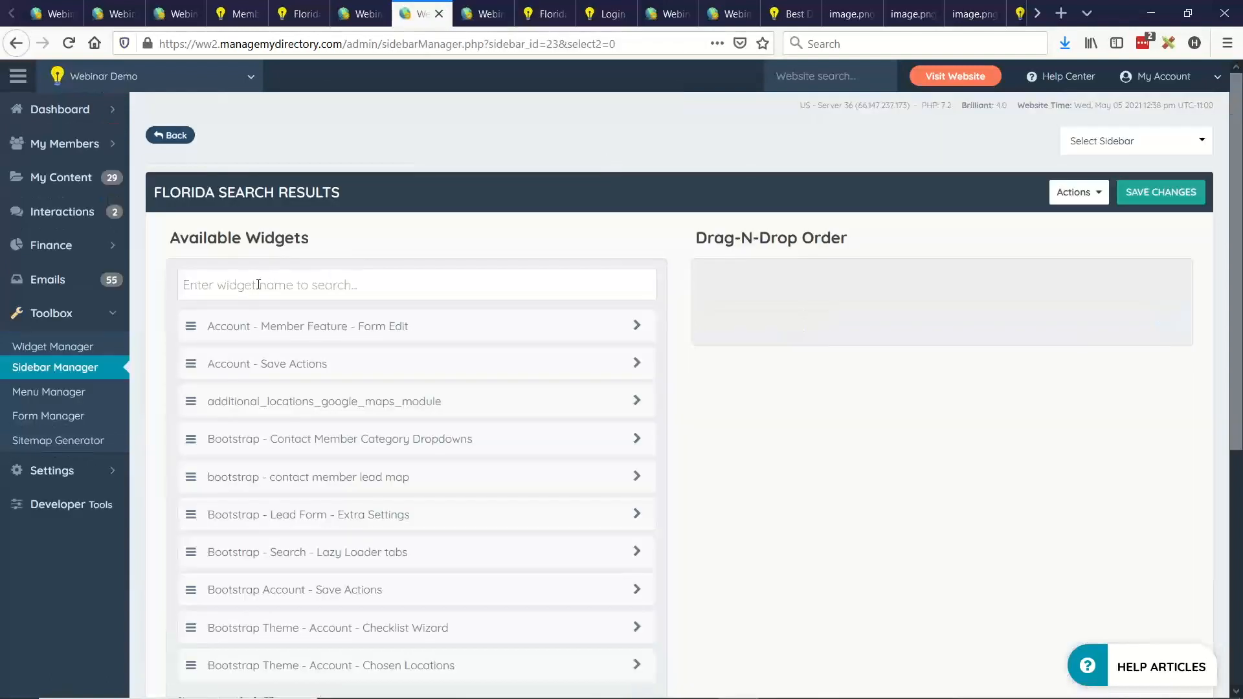
Add the Bootstrap Theme - Banner - 728_15 widget to the FLORIDA SEARCH RESULTS sidebar and save the sidebar
click(264, 283)
key(ctrl+v)
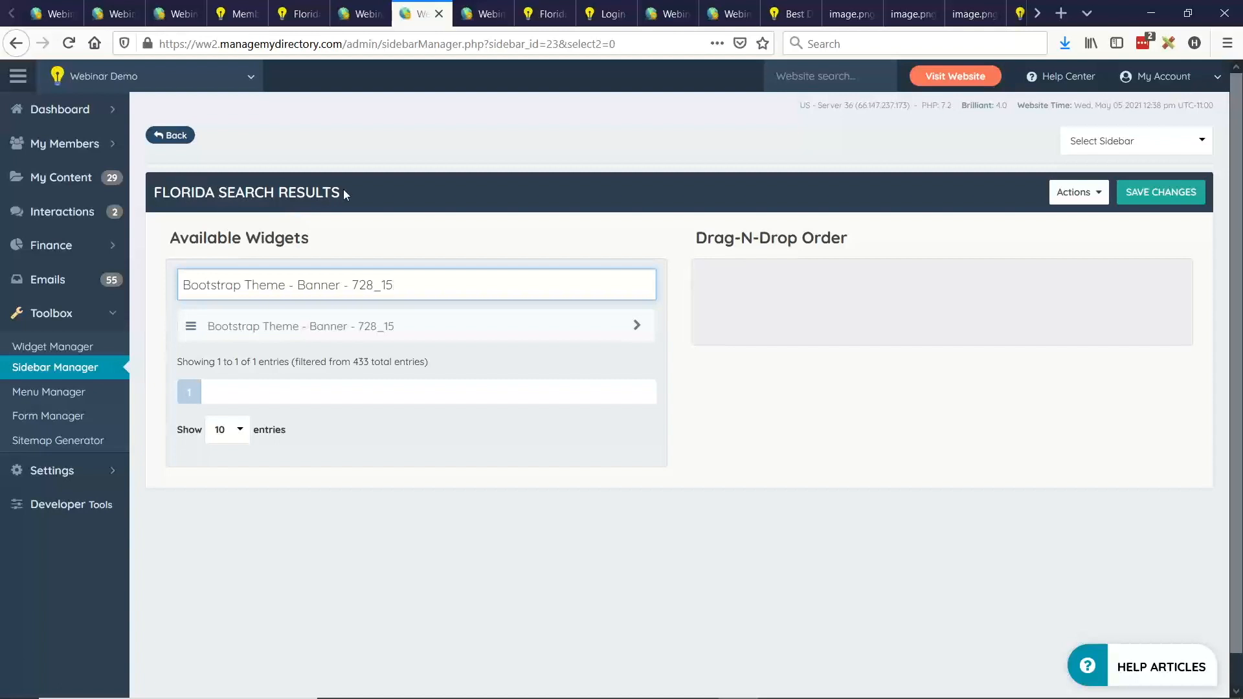
drag(243, 331, 803, 299)
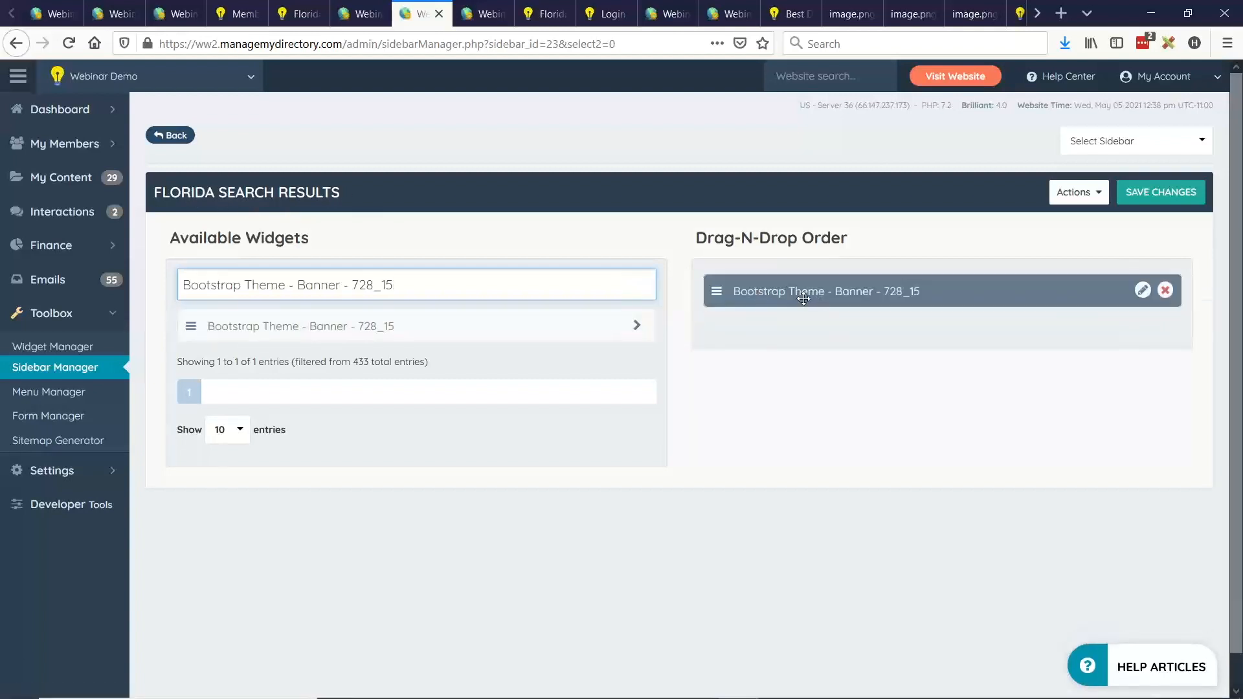
click(1156, 191)
Save the banner advertisement settings, then return to the sidebar editor and dismiss its save confirmation
click(482, 13)
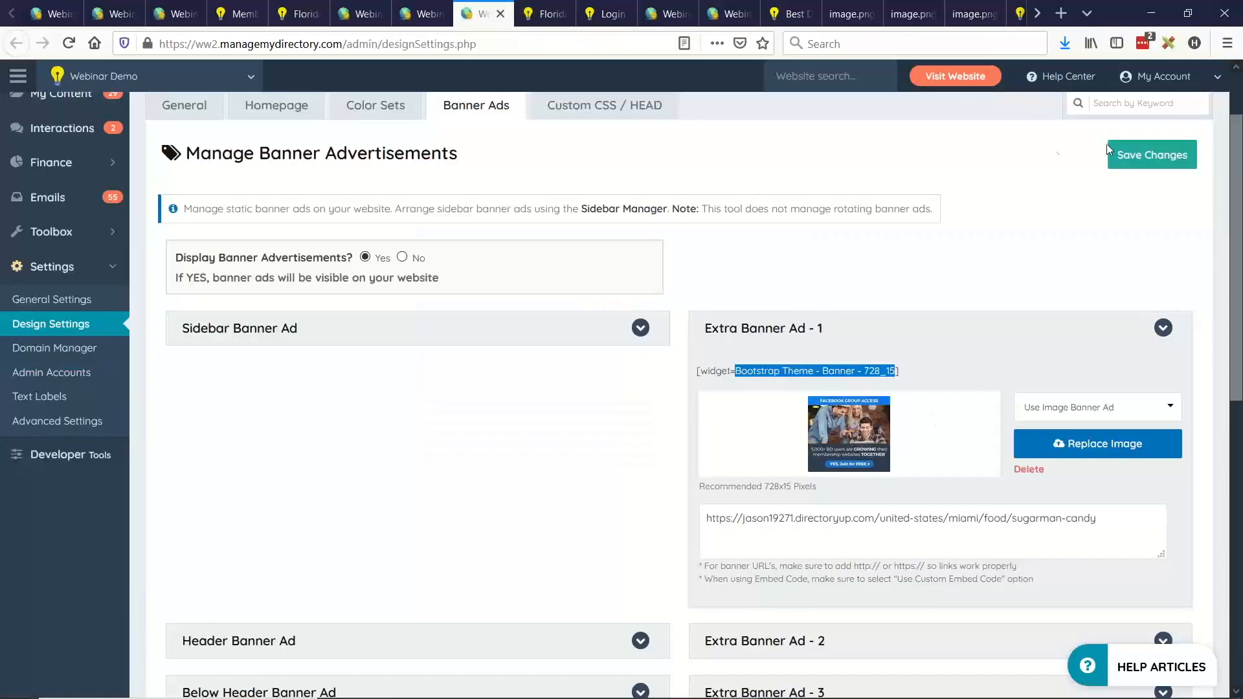
click(1151, 155)
click(428, 16)
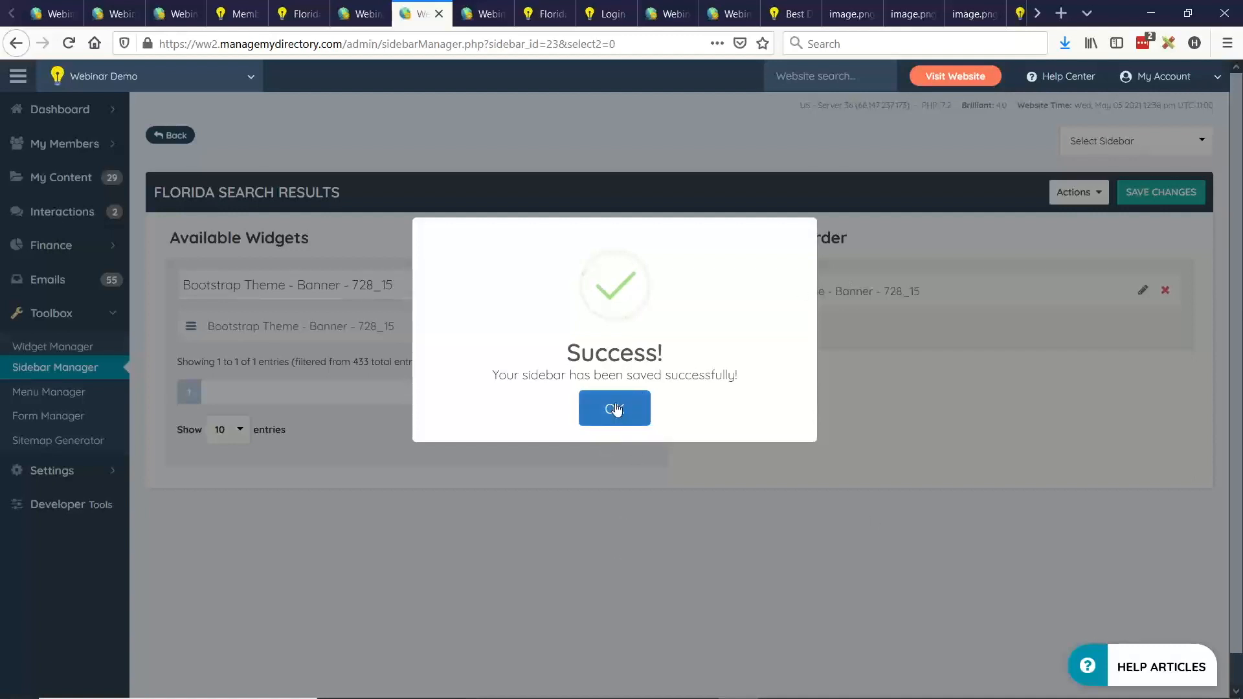
click(615, 407)
Return to the Florida Members page editor and reload it to refresh the available sidebar choices
click(356, 12)
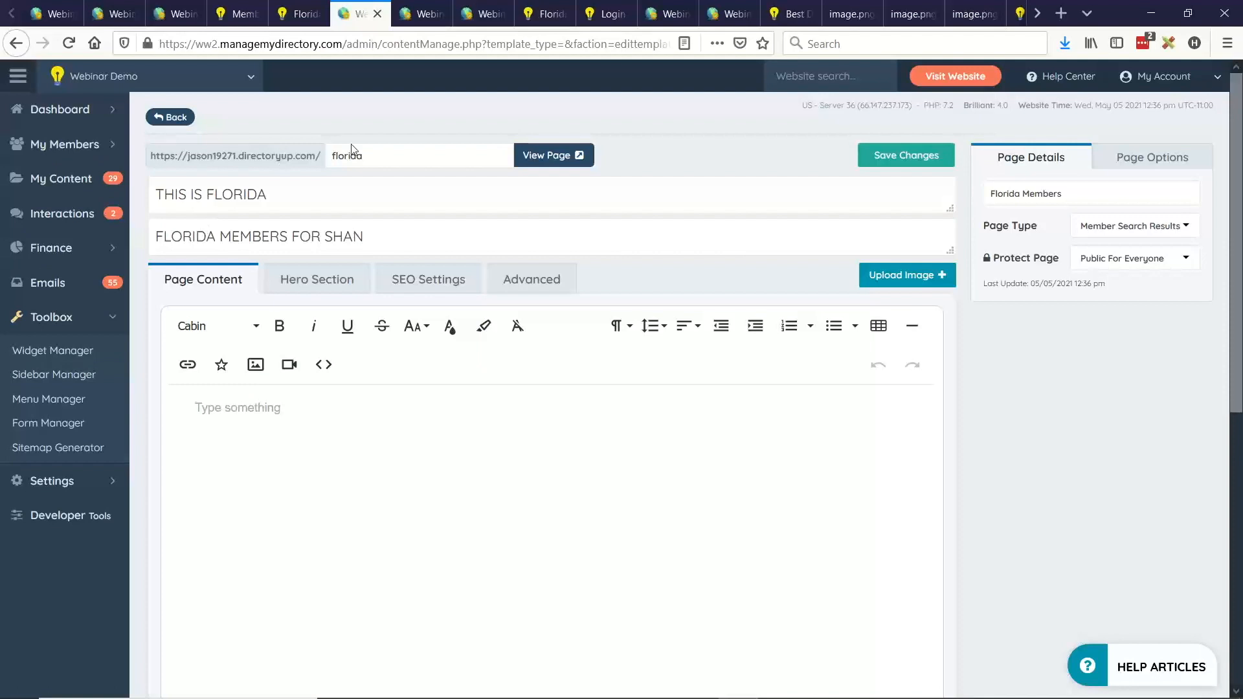
drag(158, 194, 319, 202)
drag(159, 236, 321, 236)
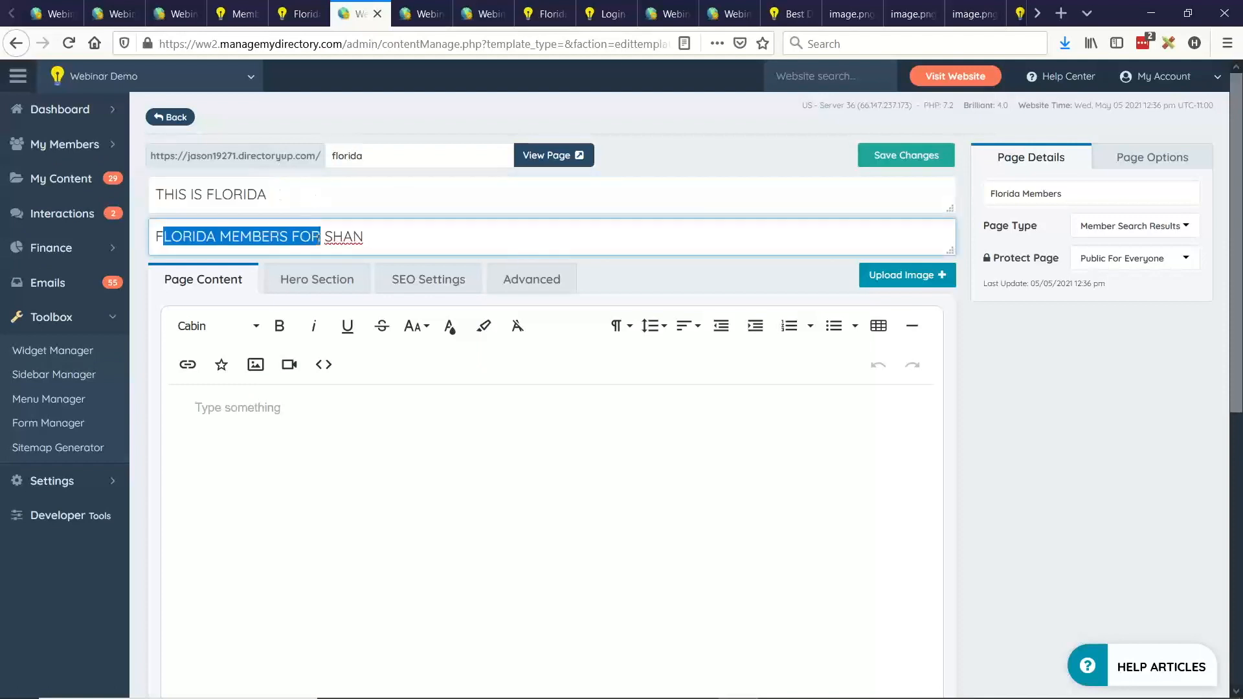
click(321, 237)
click(1153, 161)
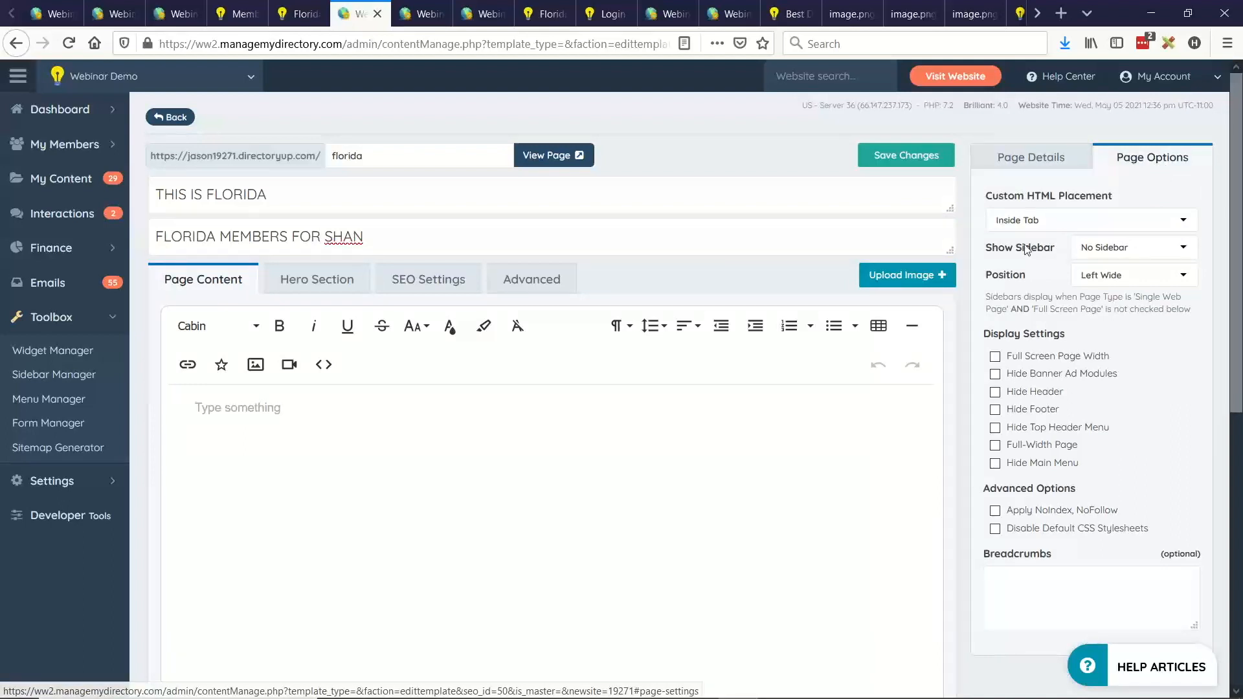
click(1149, 254)
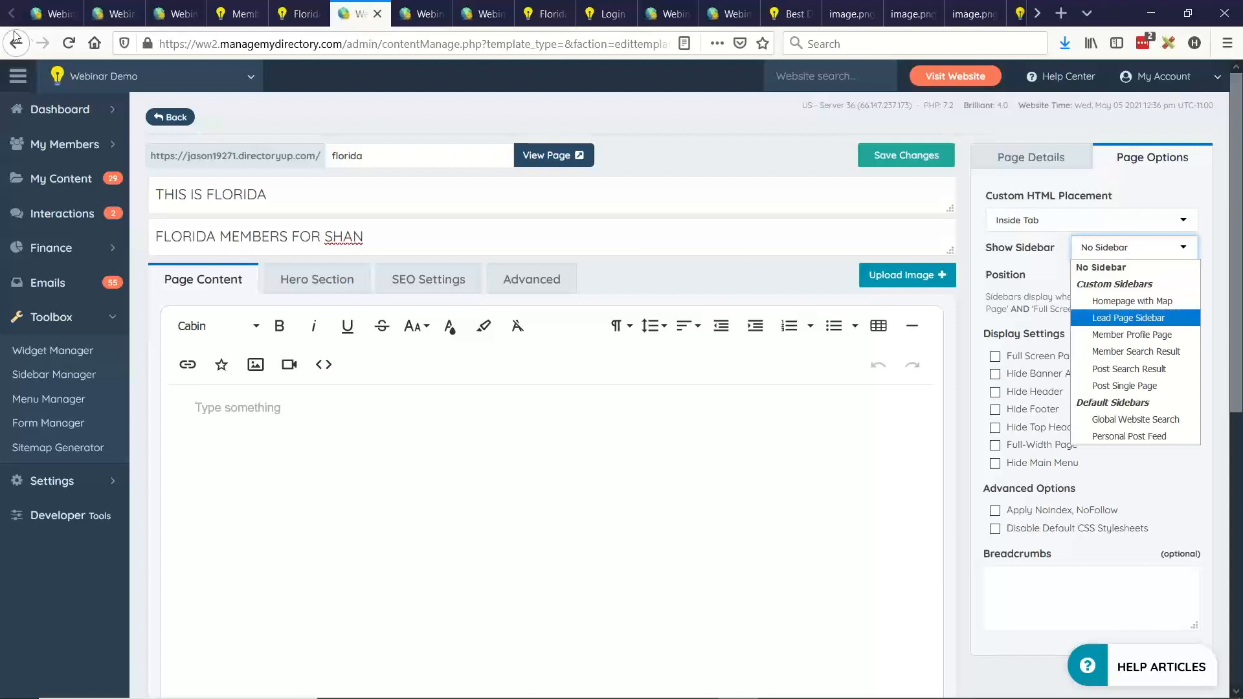
click(68, 43)
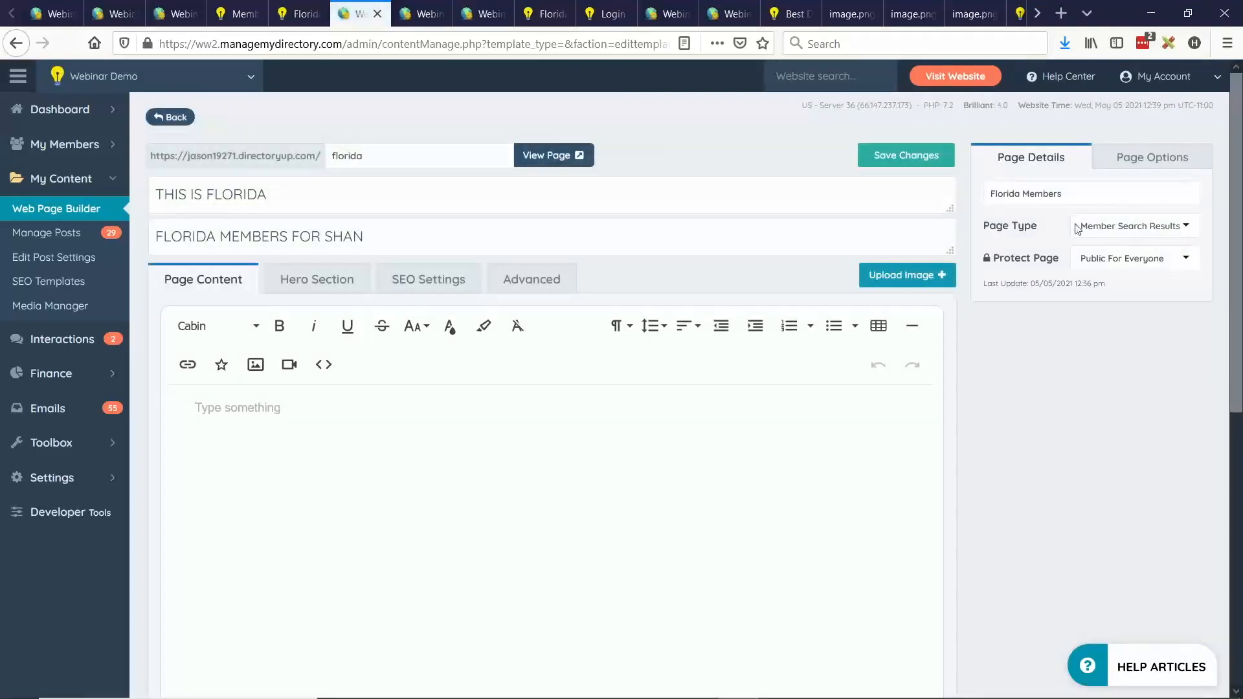
Assign the FLORIDA SEARCH RESULTS sidebar to the Florida page and set its position to Right Slim
click(1129, 158)
click(1123, 246)
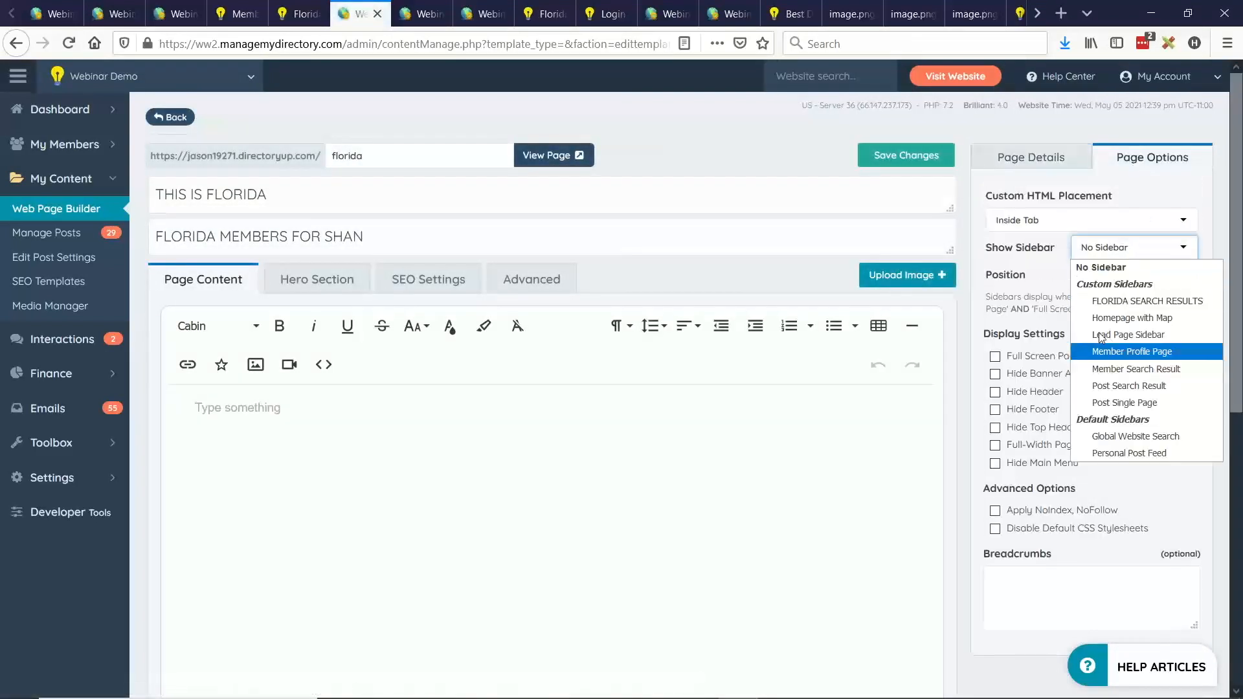
click(1193, 303)
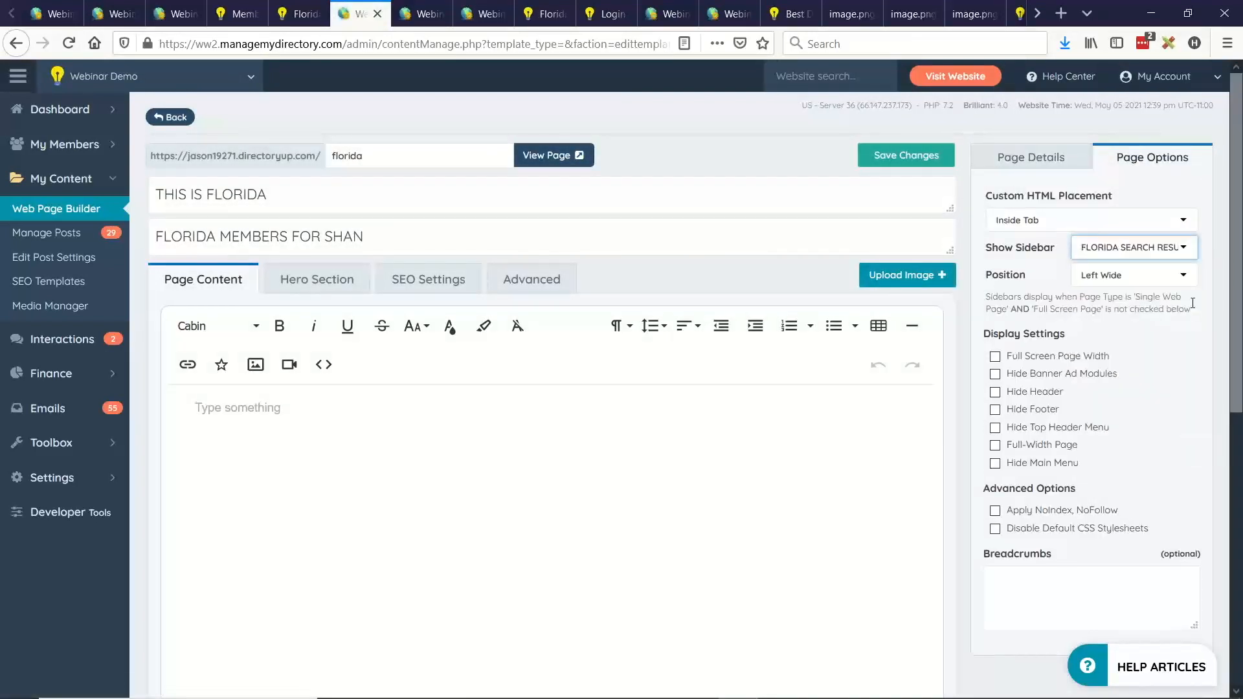
click(1121, 282)
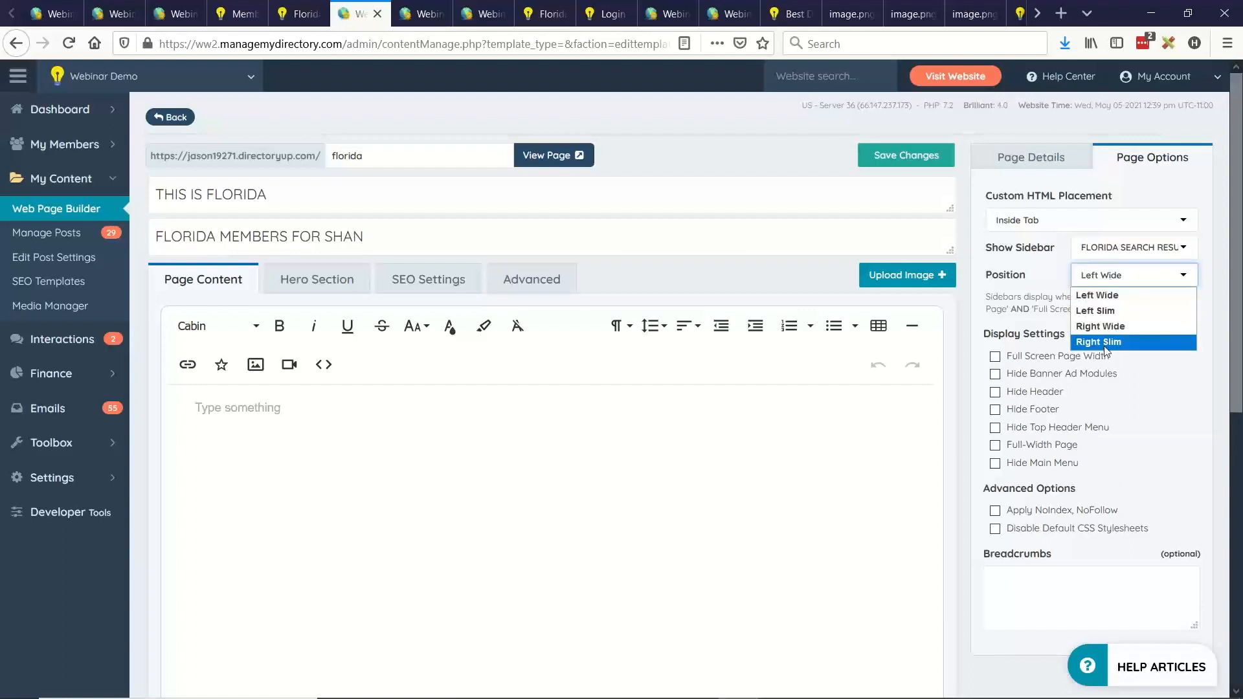
click(1123, 341)
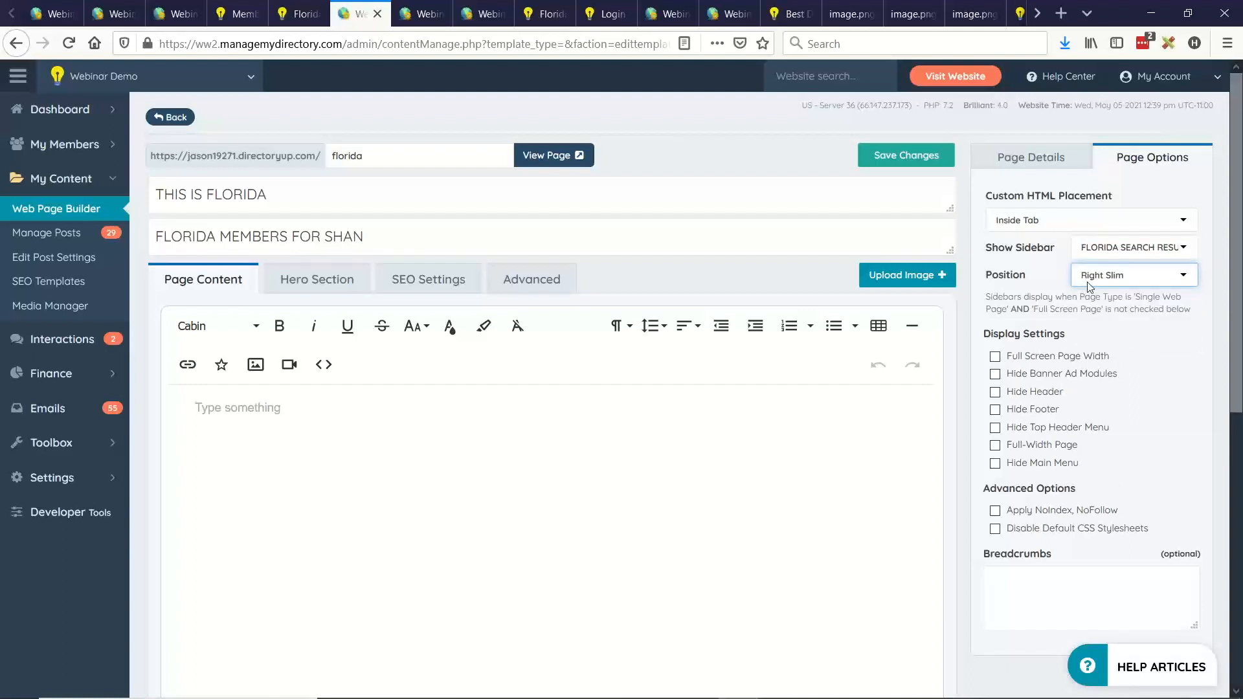
Enter the text "Lawyer in Florida....." in the Florida page's content
click(238, 412)
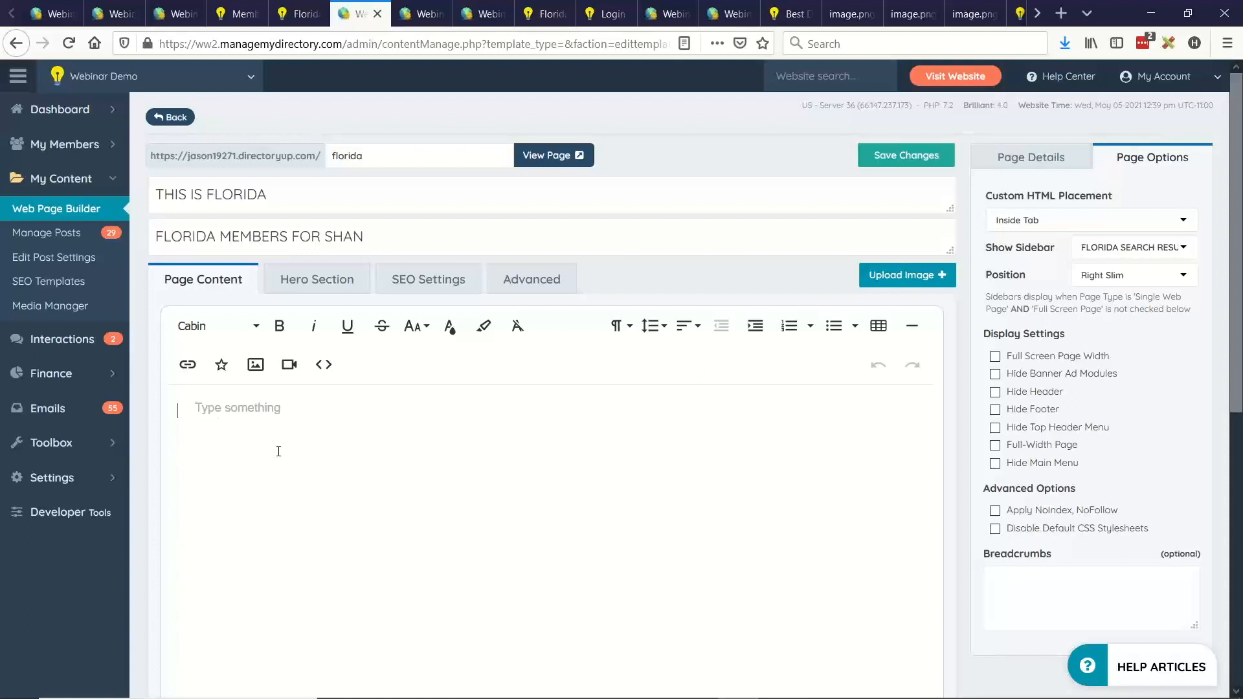
text(Lawyer)
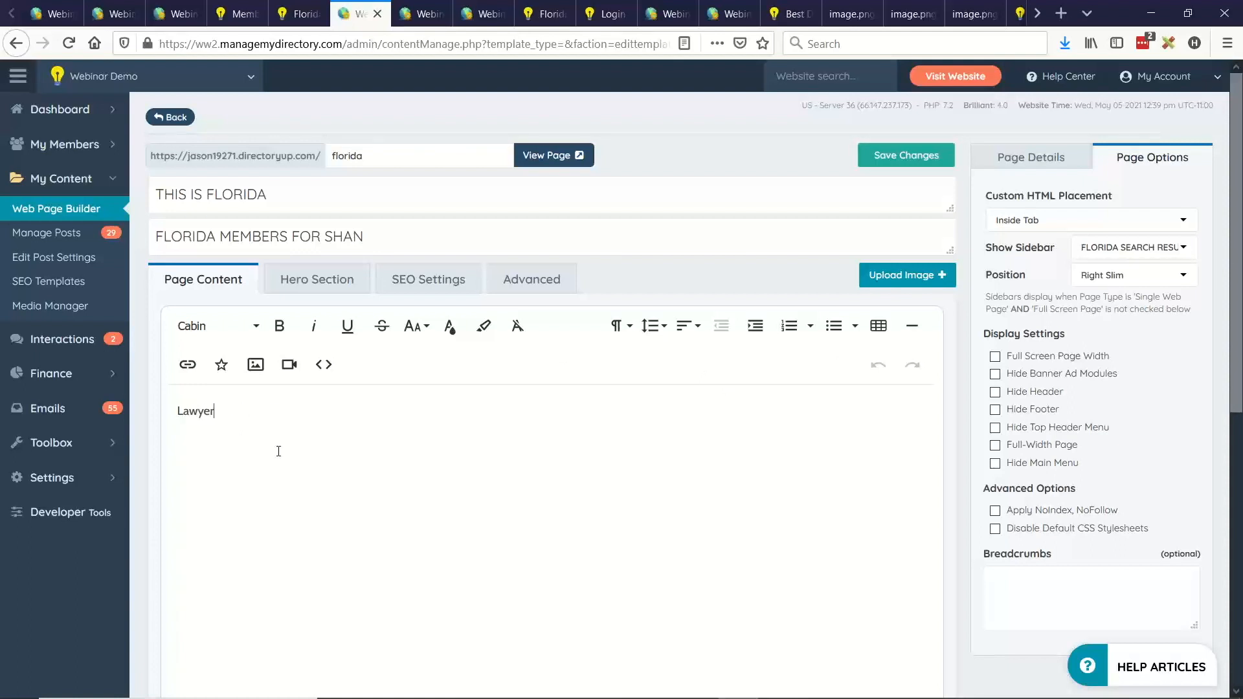
text( in flrodai.)
key(BackSpace)
key(BackSpace)
double_click(245, 410)
text(Florida.)
Increase the font size of the whole "Lawyer in Florida....." line
drag(178, 412, 429, 359)
click(294, 417)
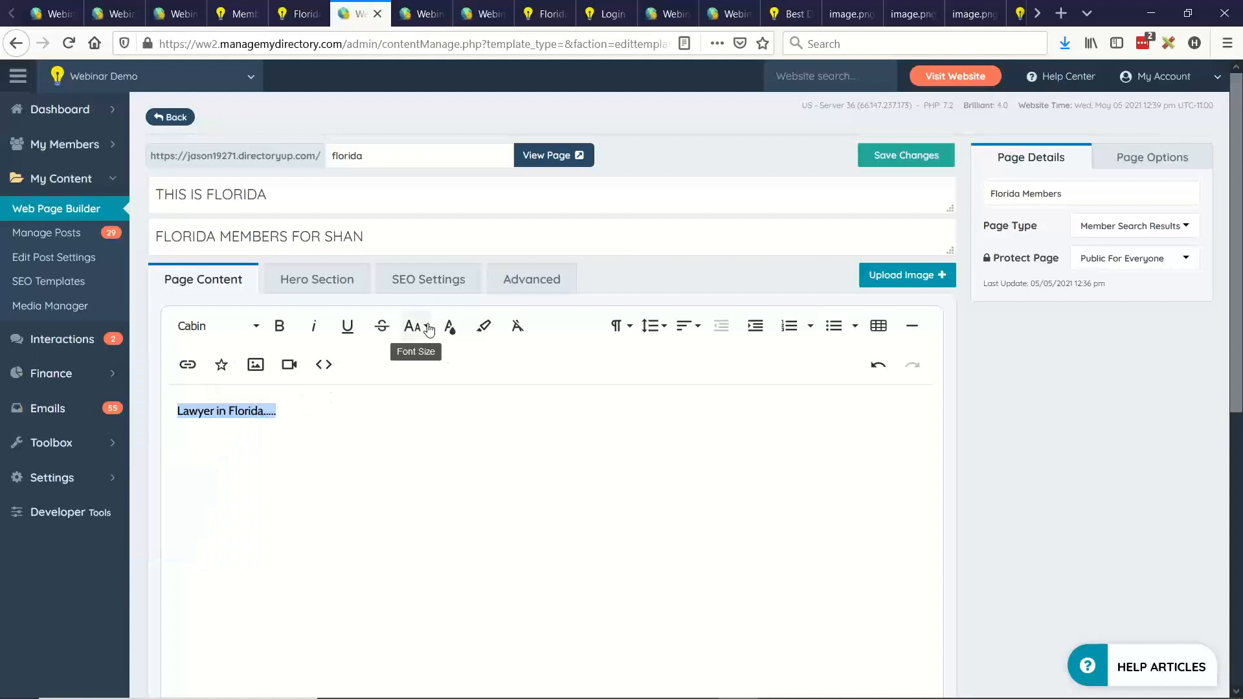
click(430, 328)
scroll(430, 518, down, 3)
click(424, 537)
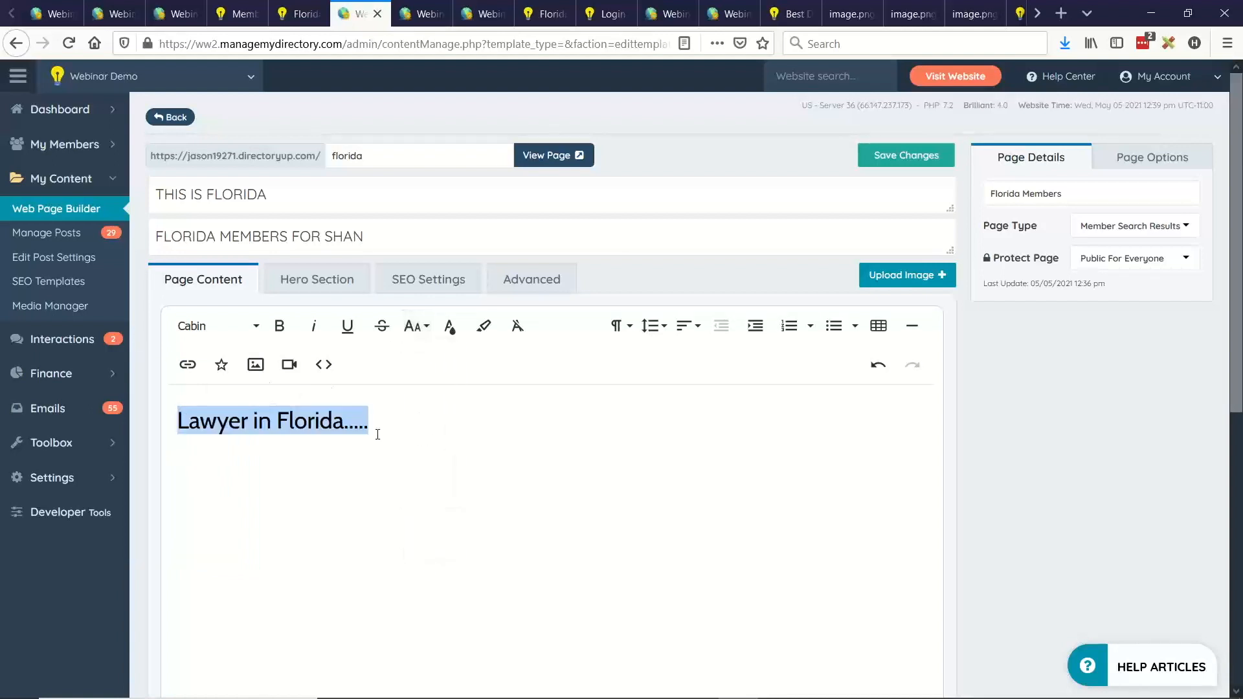
Set the page's Custom HTML Placement to Above Body Content and save the page
click(1146, 157)
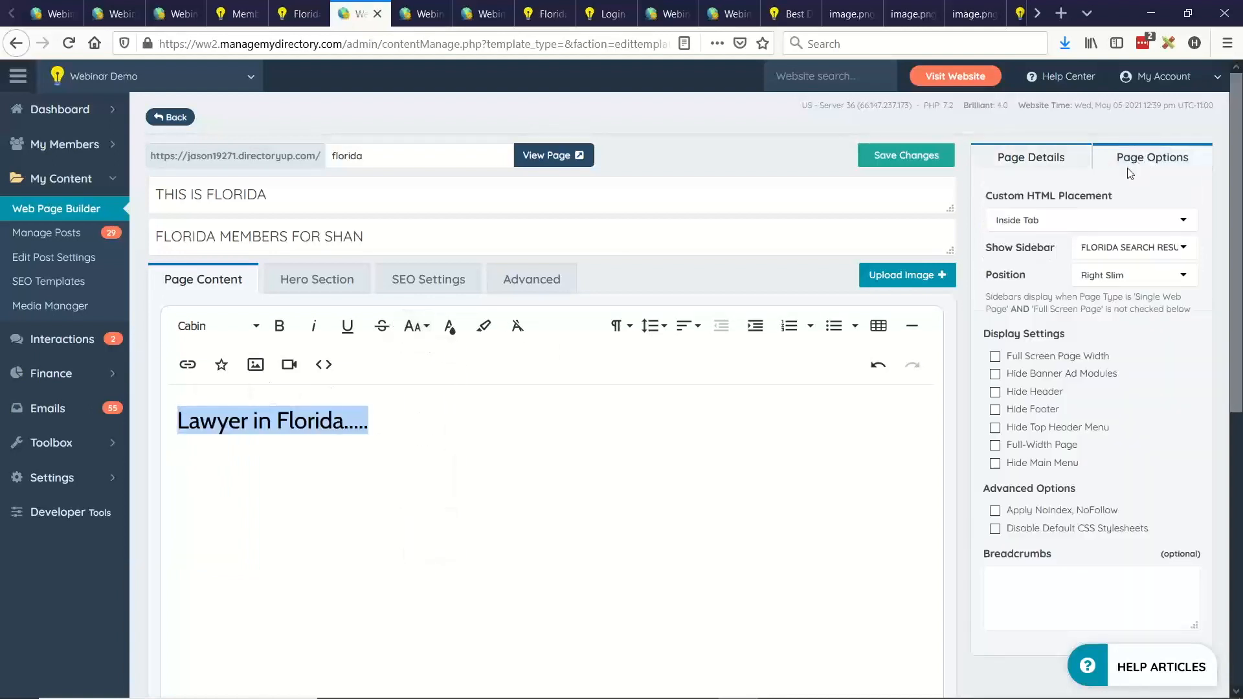
click(1039, 221)
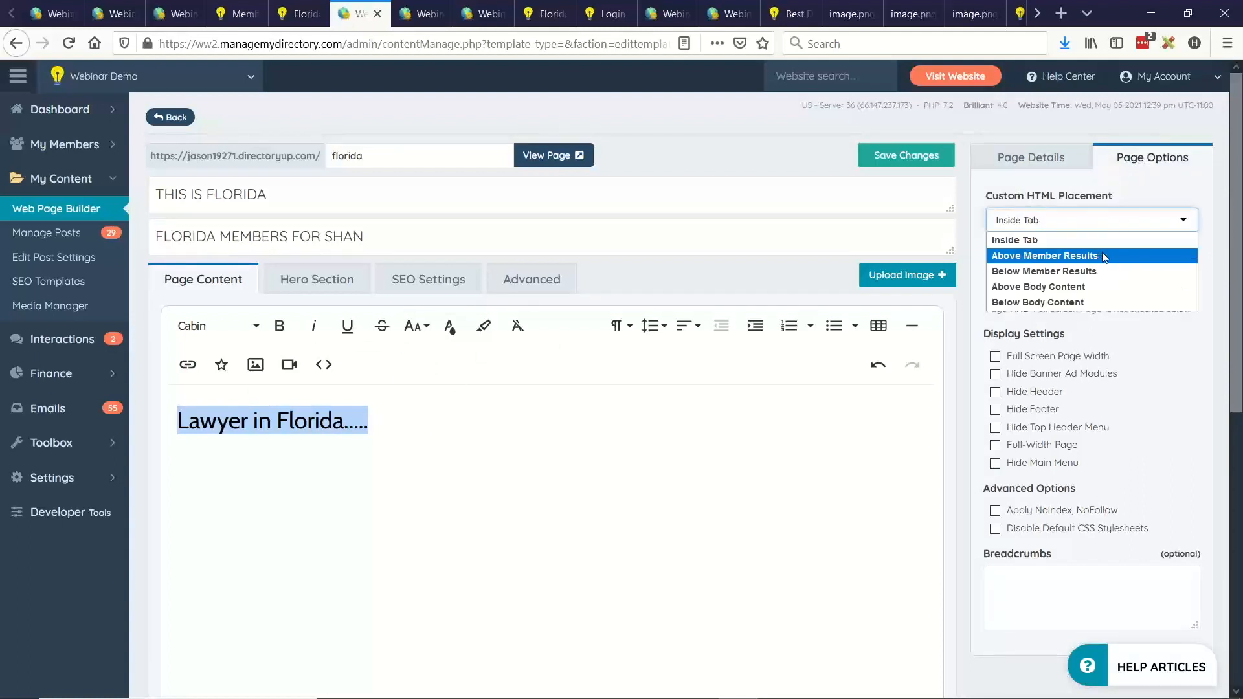
click(1062, 291)
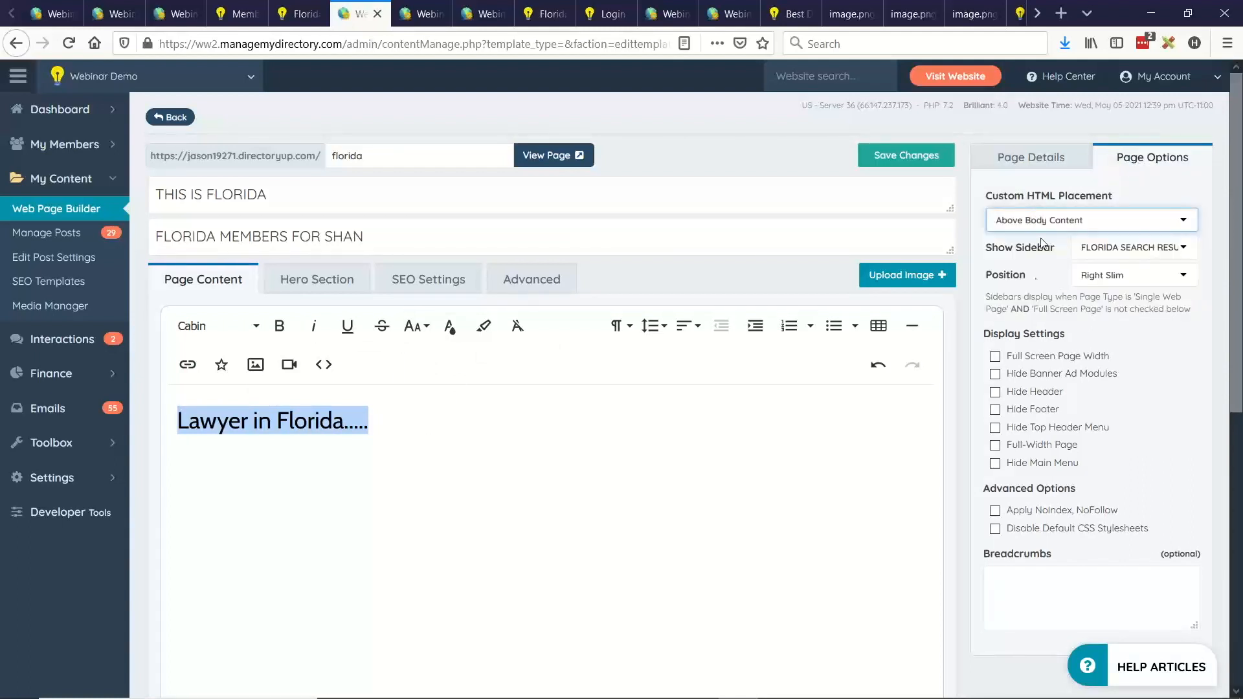
click(874, 156)
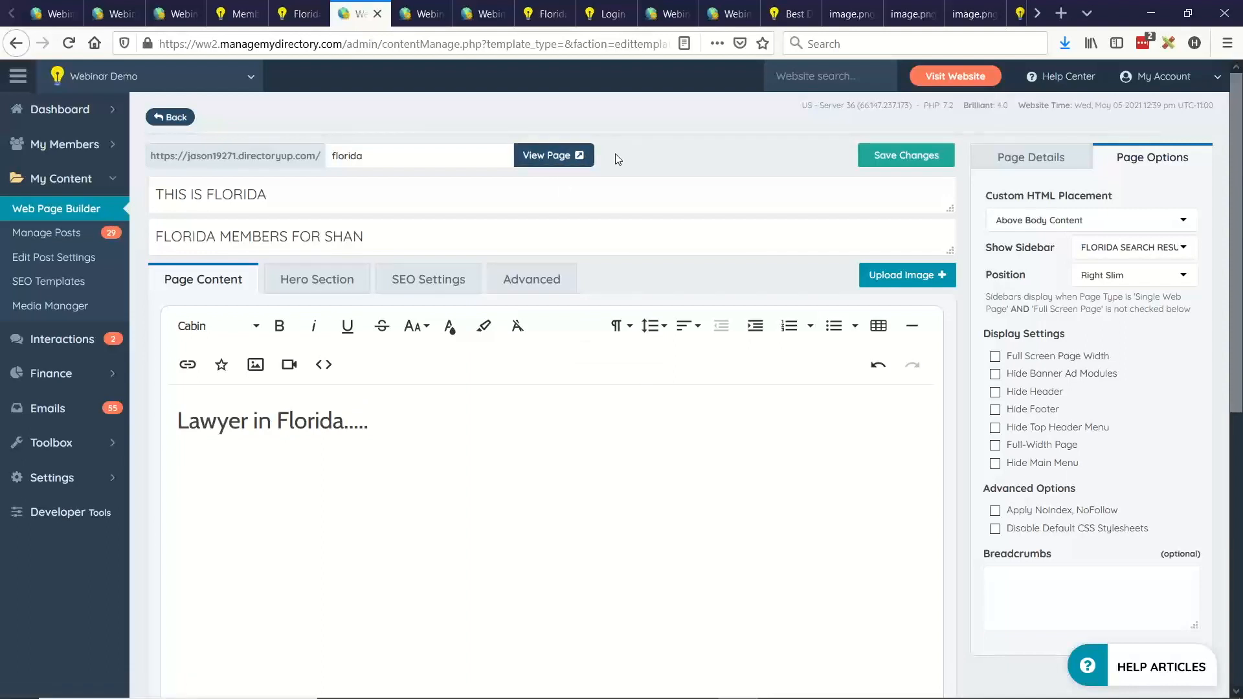
View the live Florida page and check the custom text, the sidebar banner and the banner's link
click(586, 160)
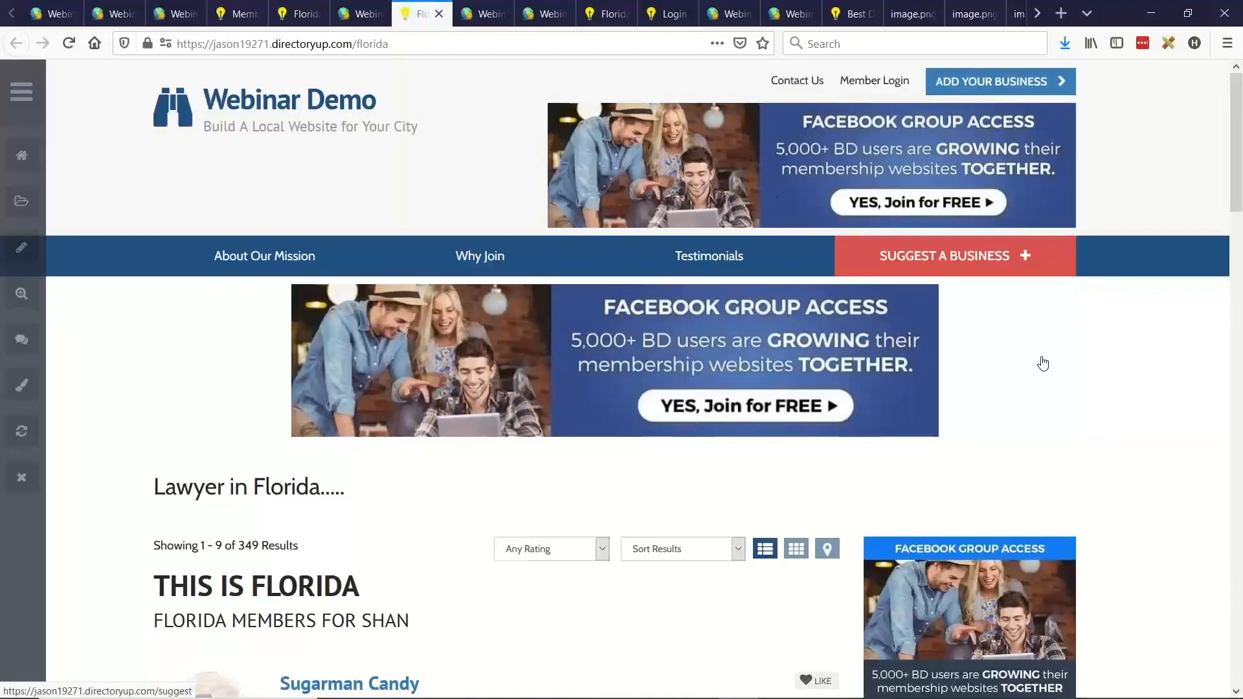
scroll(988, 335, down, 3)
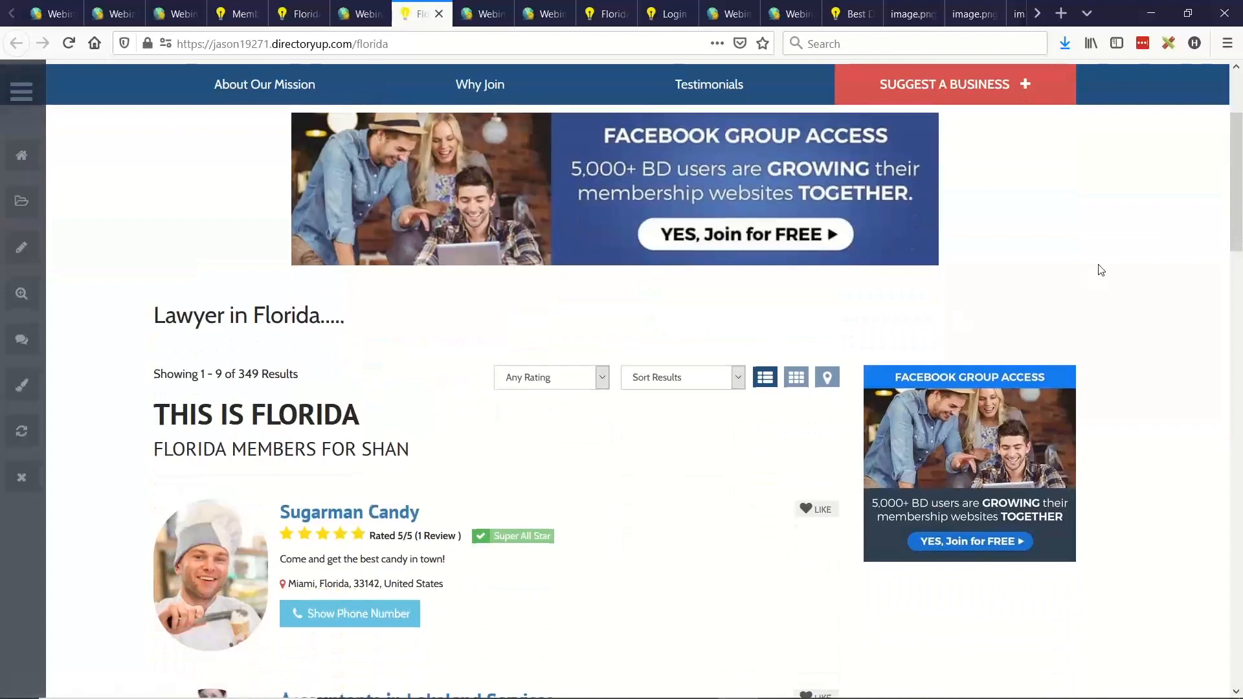
scroll(939, 259, down, 3)
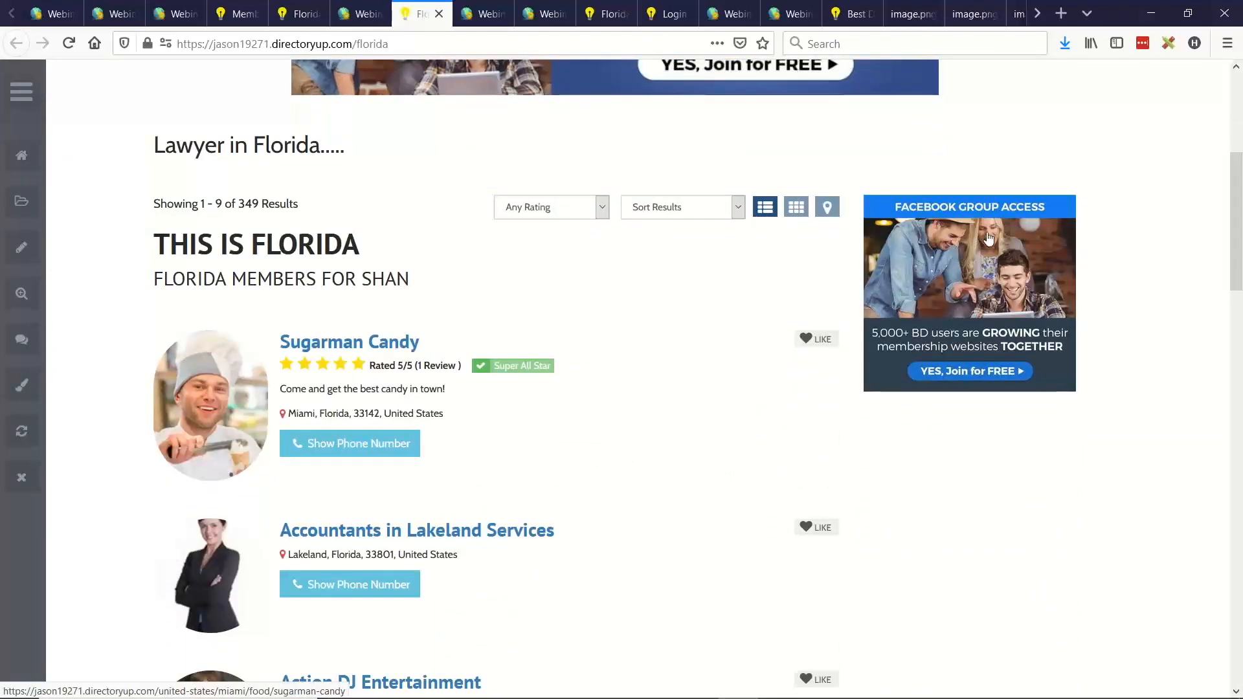
middle_click(968, 260)
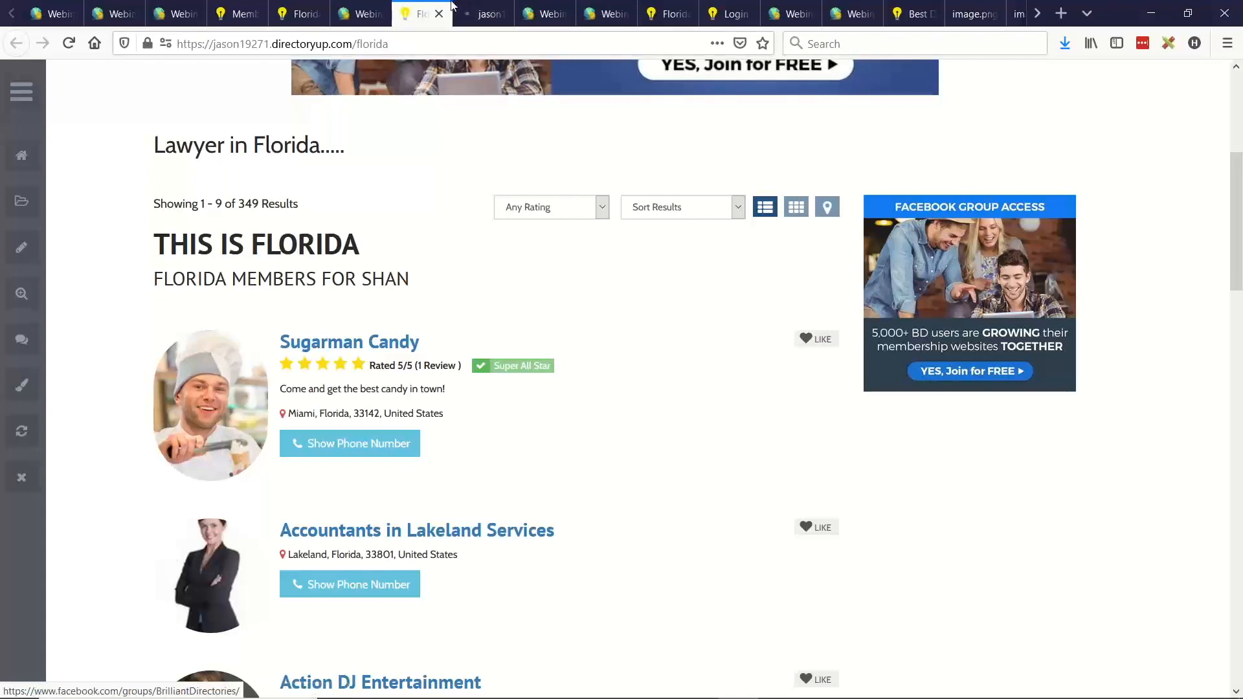
key(ctrl+Tab)
click(424, 14)
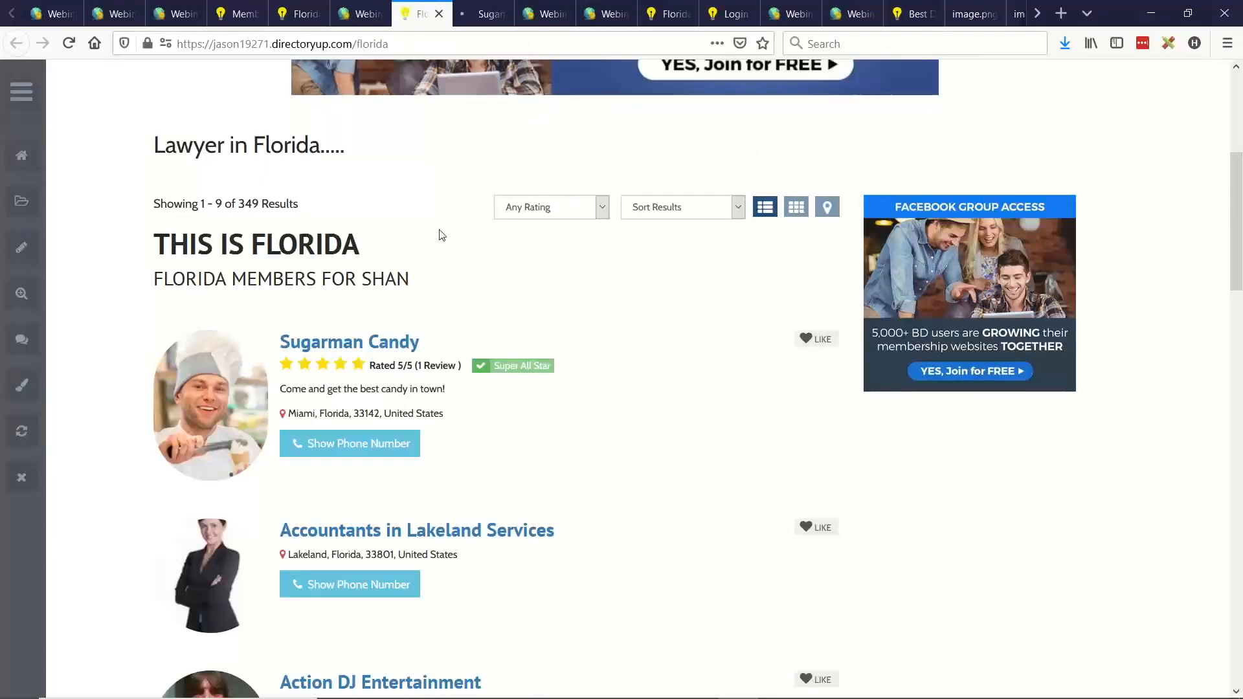
scroll(439, 236, up, 3)
drag(153, 317, 347, 317)
Insert the smiley face image from the image library into the Florida page's content beside the Lawyer in Florida text
click(360, 15)
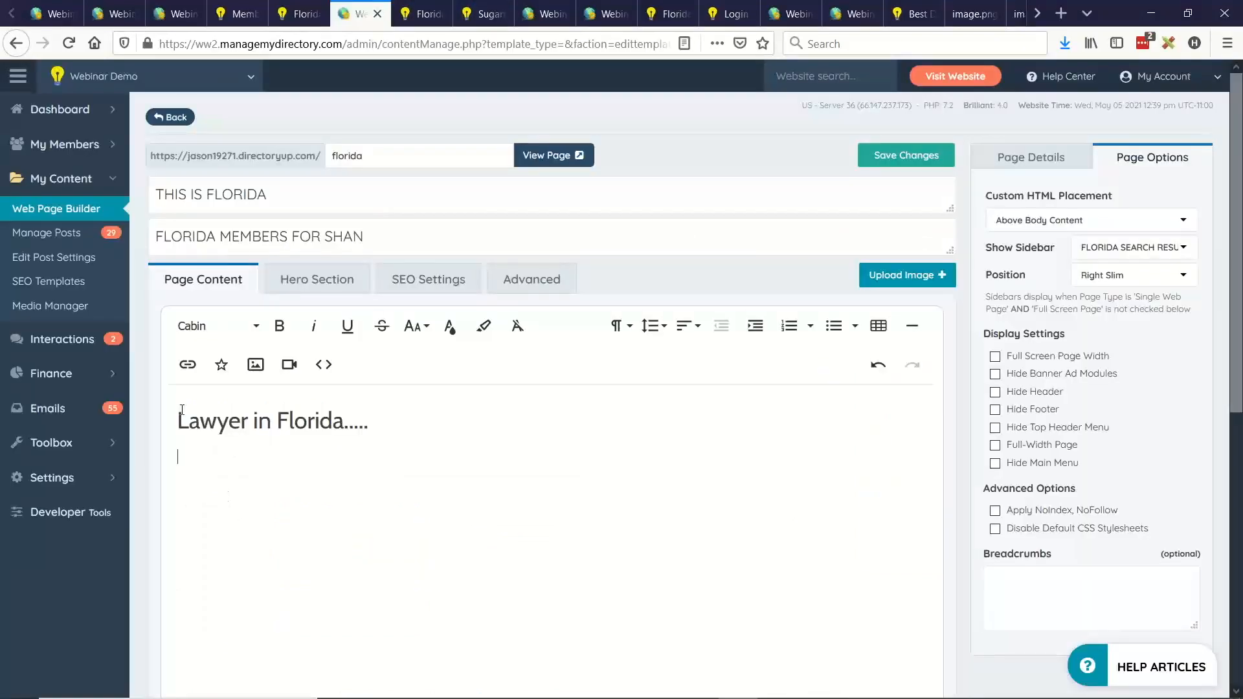
click(412, 416)
click(255, 363)
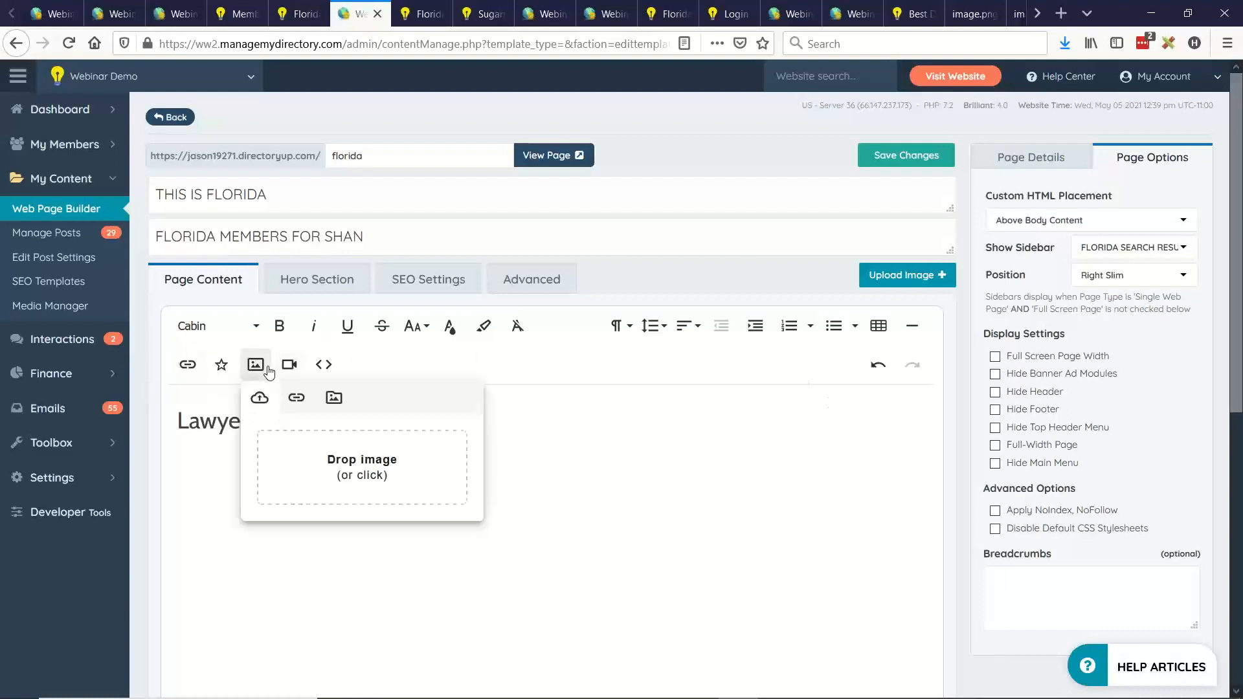
click(333, 399)
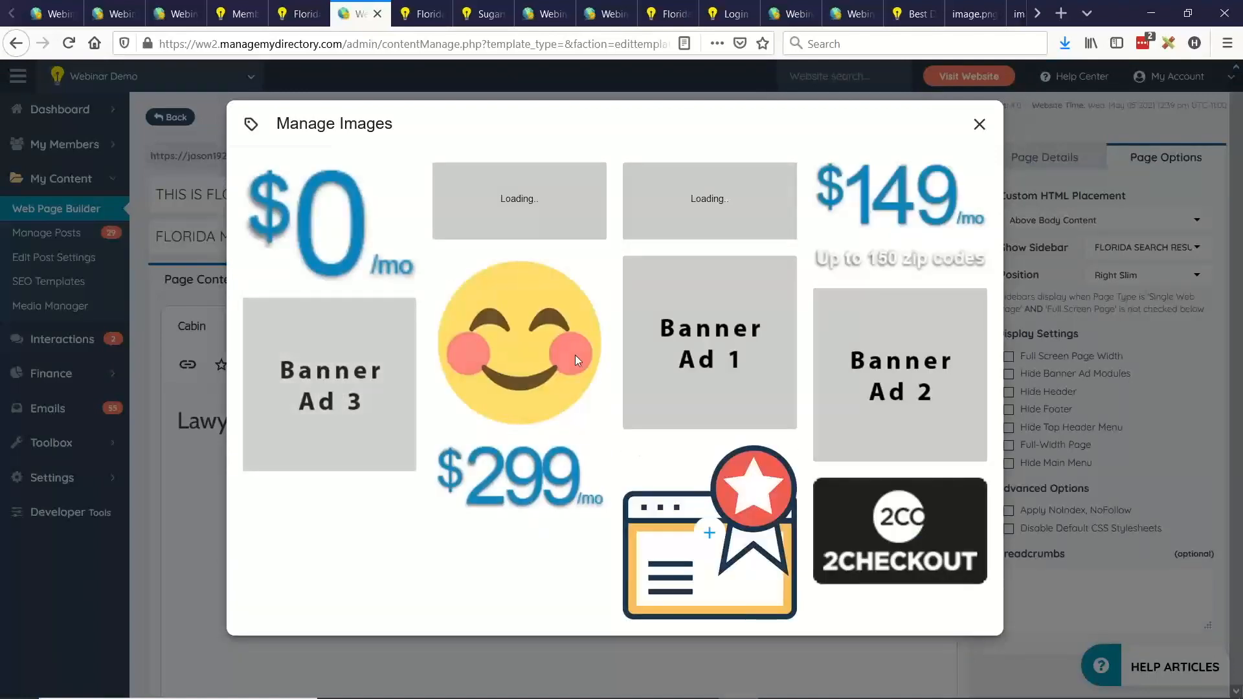
click(518, 343)
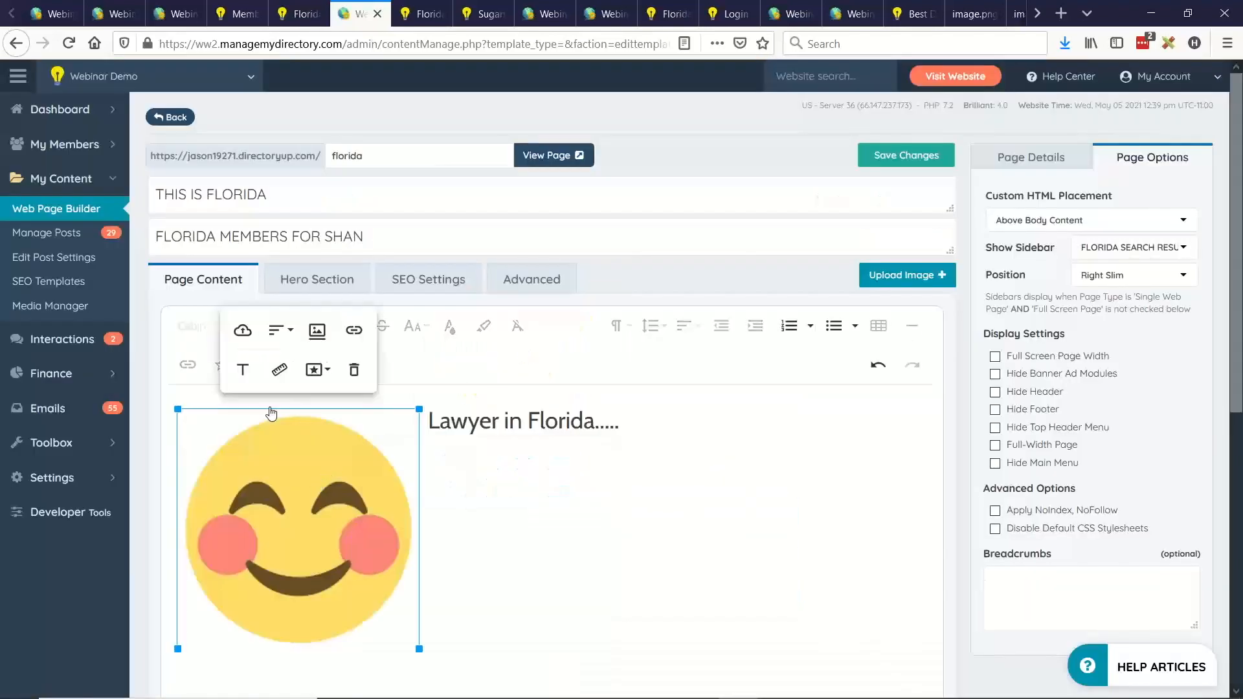
Link the smiley image to the Sugarman Candy listing's URL, copied from its live page, and save the Florida page
click(298, 509)
click(354, 330)
click(483, 13)
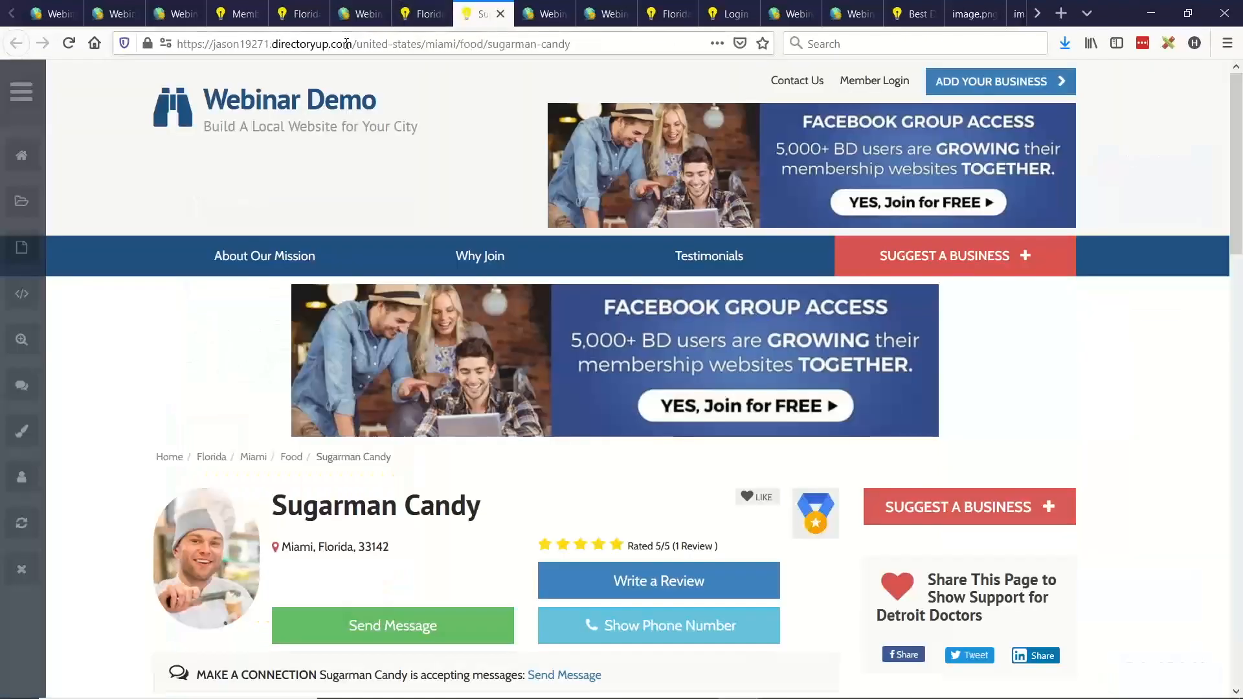
double_click(346, 44)
key(ctrl+a)
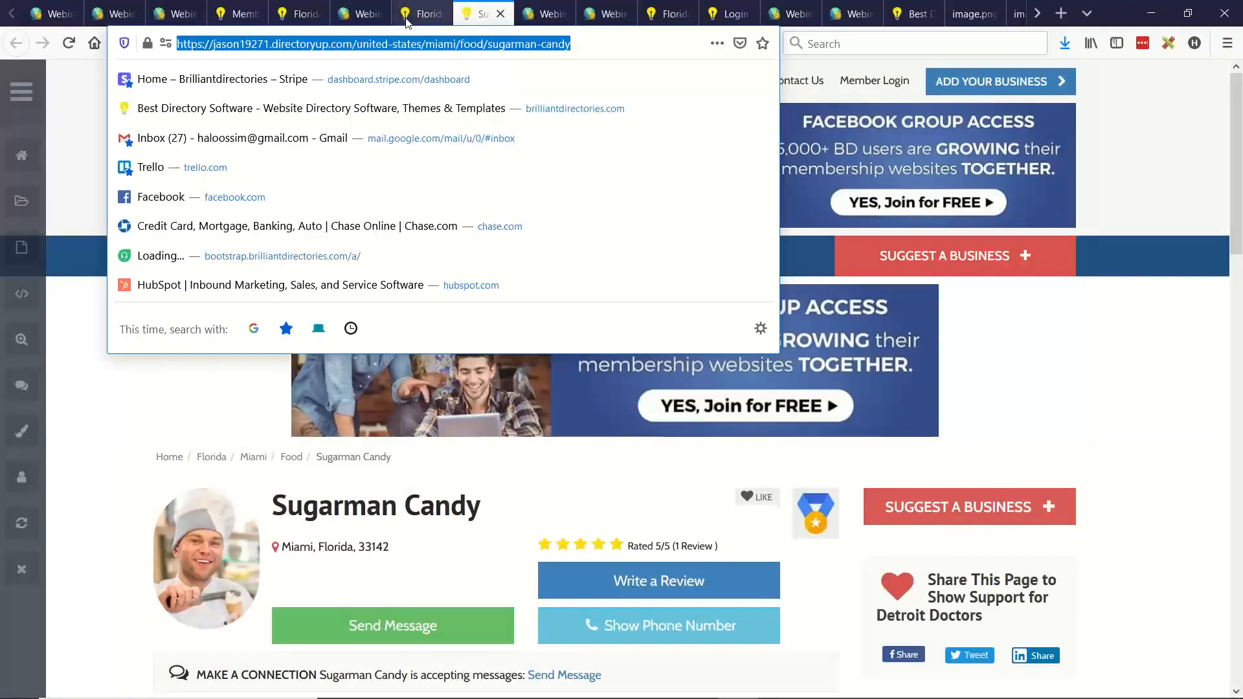
key(ctrl+c)
click(359, 13)
click(298, 277)
key(ctrl+v)
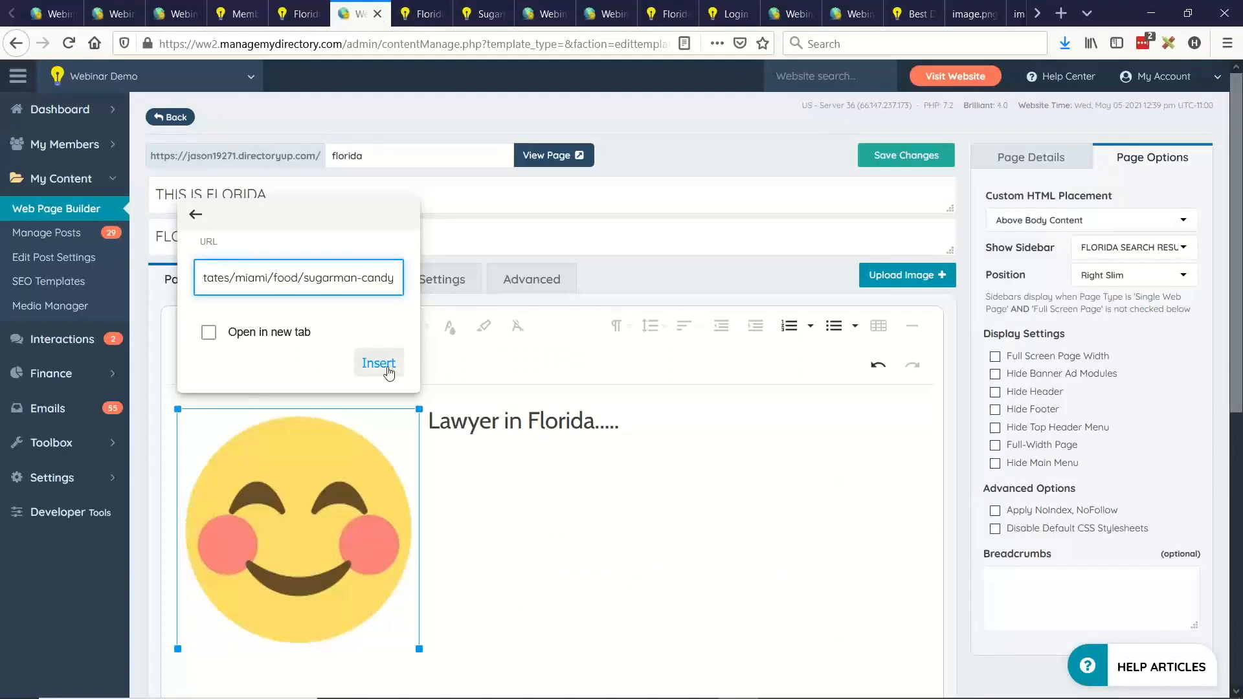
click(378, 364)
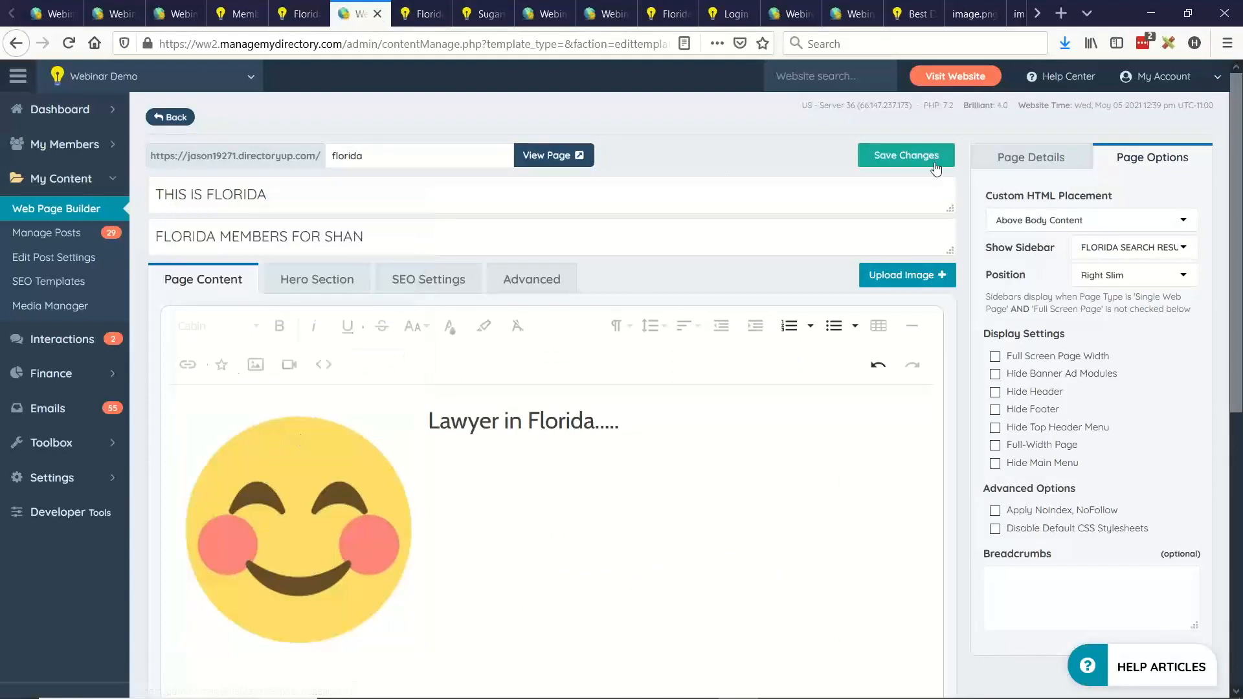
click(934, 162)
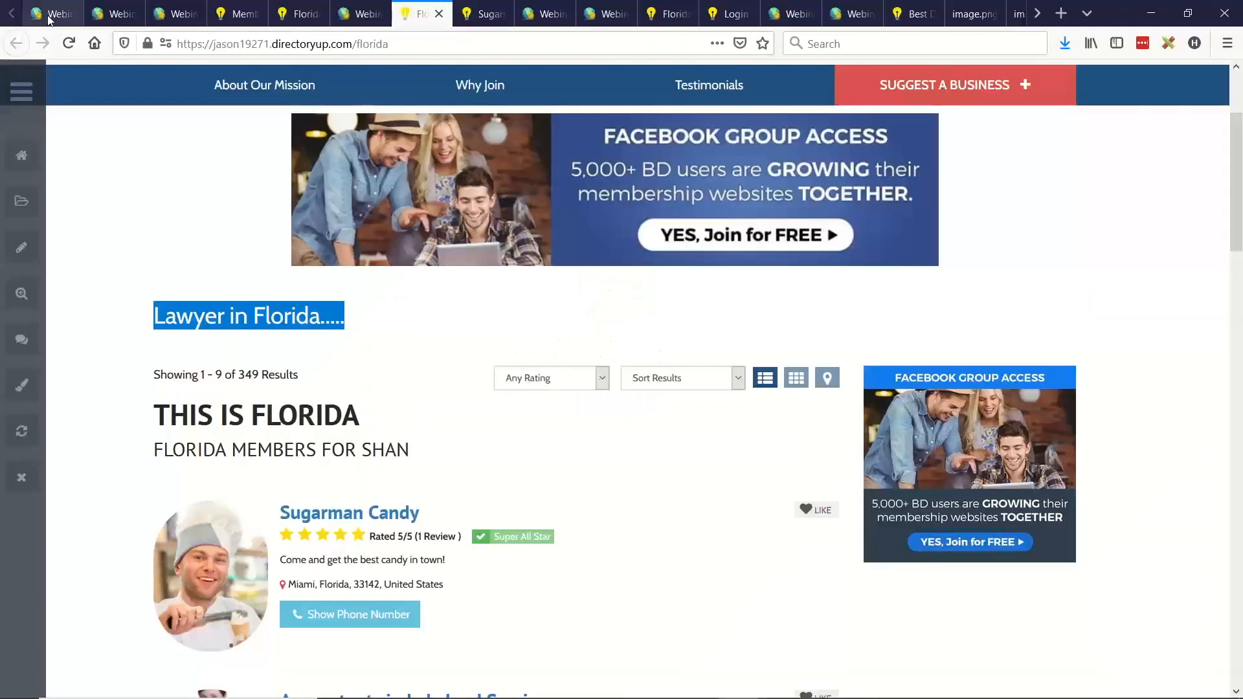
Reload the live Florida page, review the smiley image, custom text, titles and sidebar banner, and switch back to the presentation slides
click(68, 43)
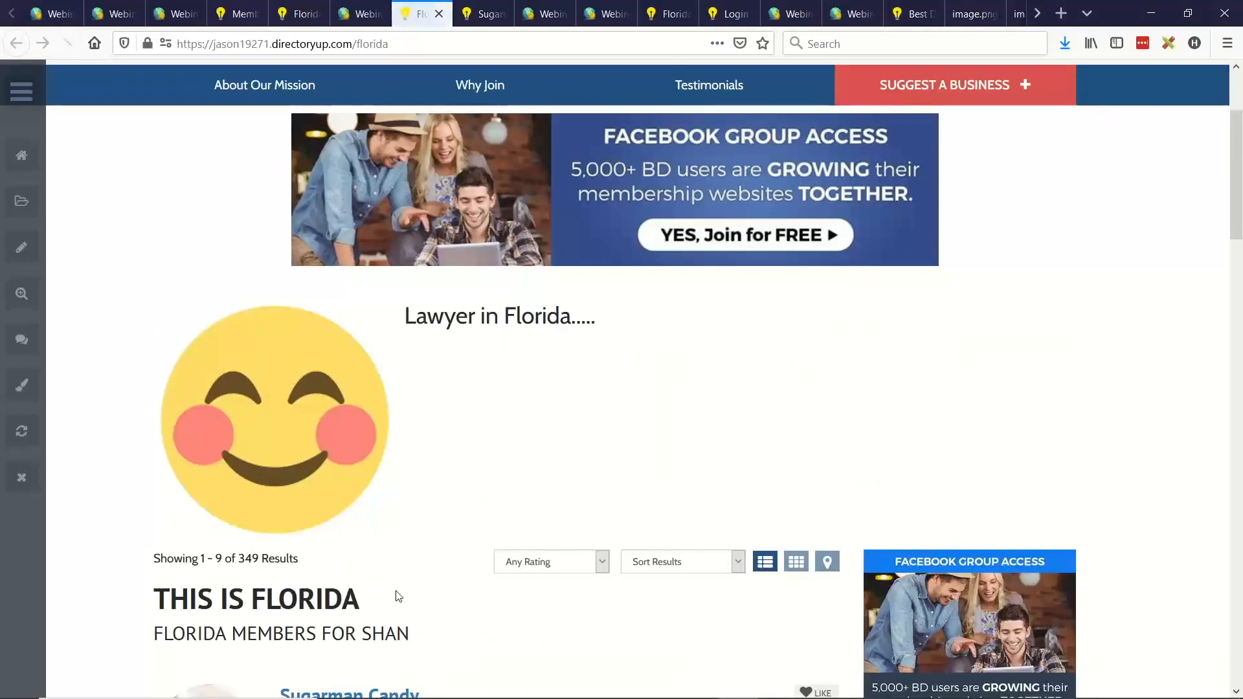
scroll(322, 385, down, 3)
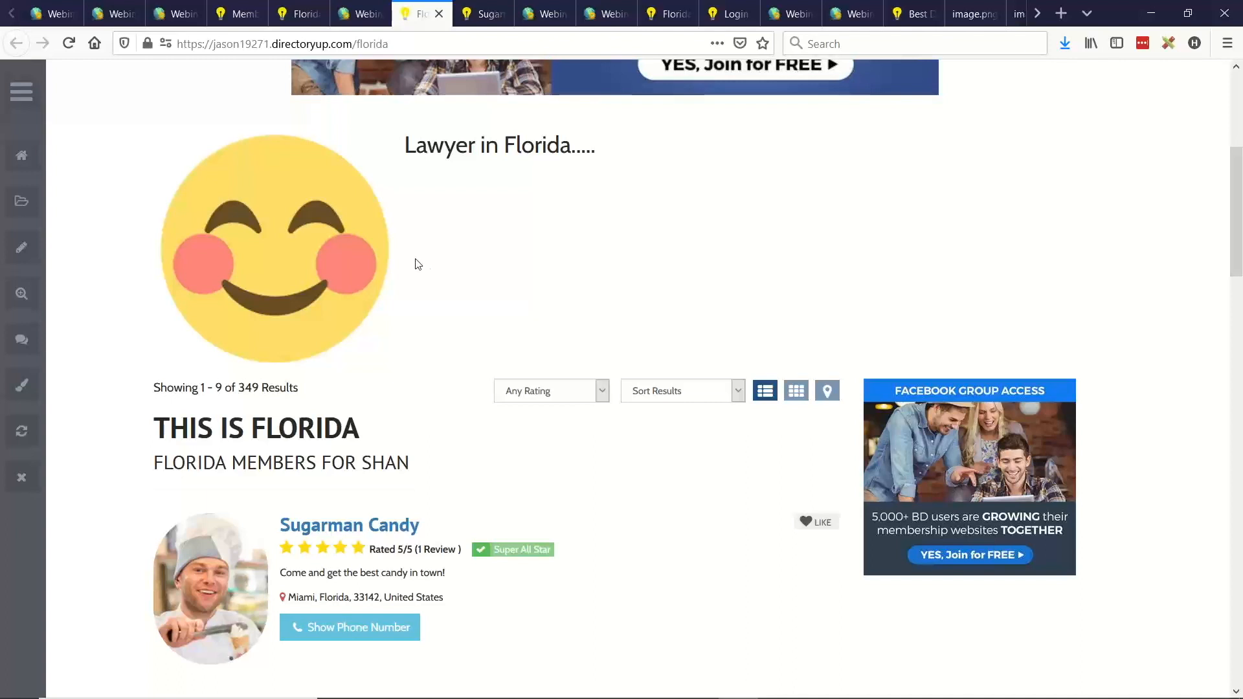
drag(353, 44, 433, 43)
click(435, 42)
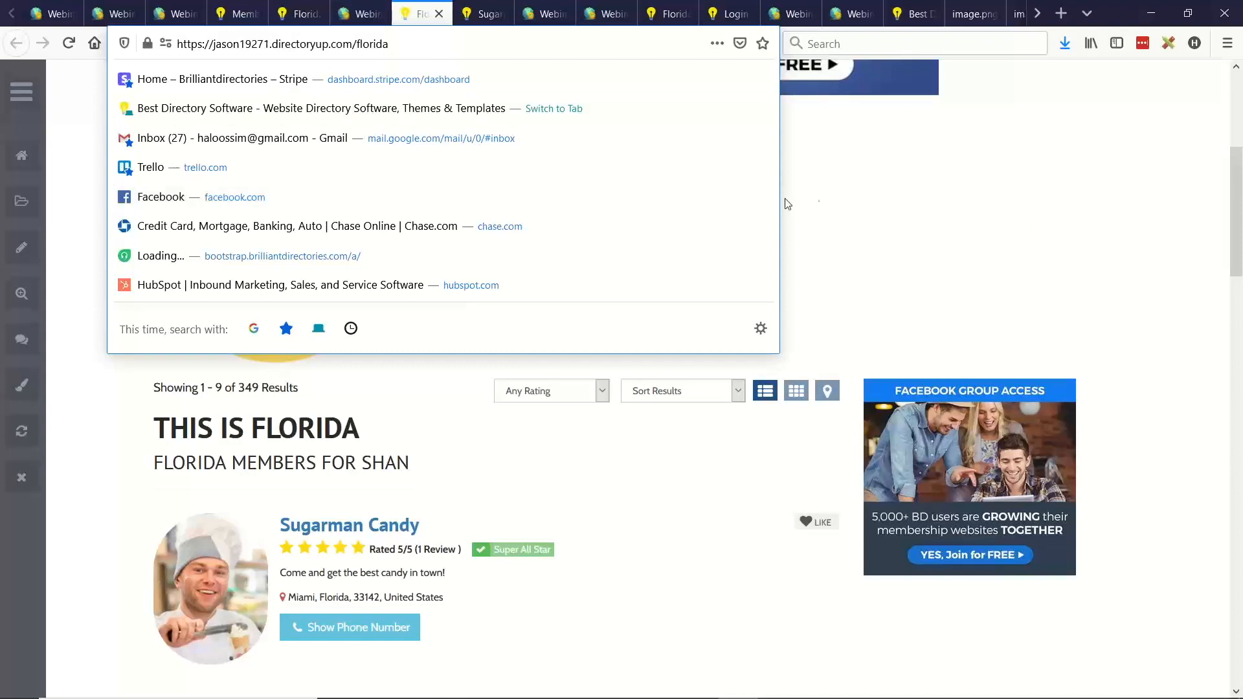
click(562, 343)
scroll(562, 343, up, 3)
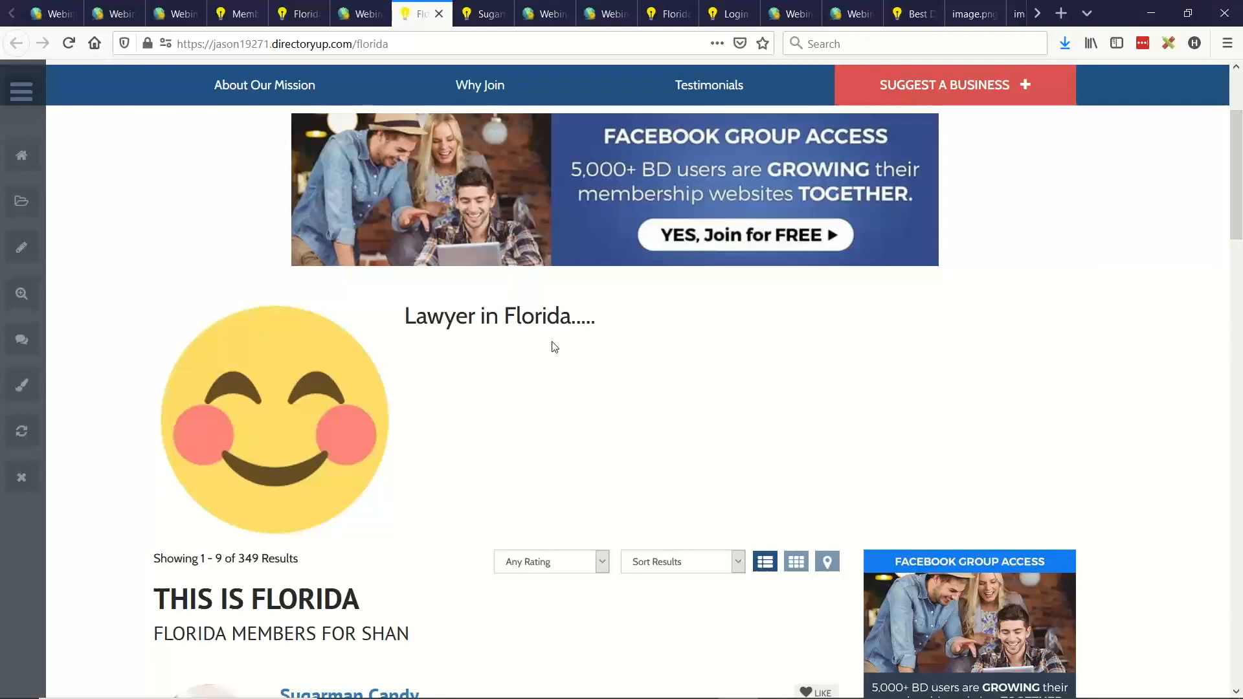
scroll(551, 343, down, 3)
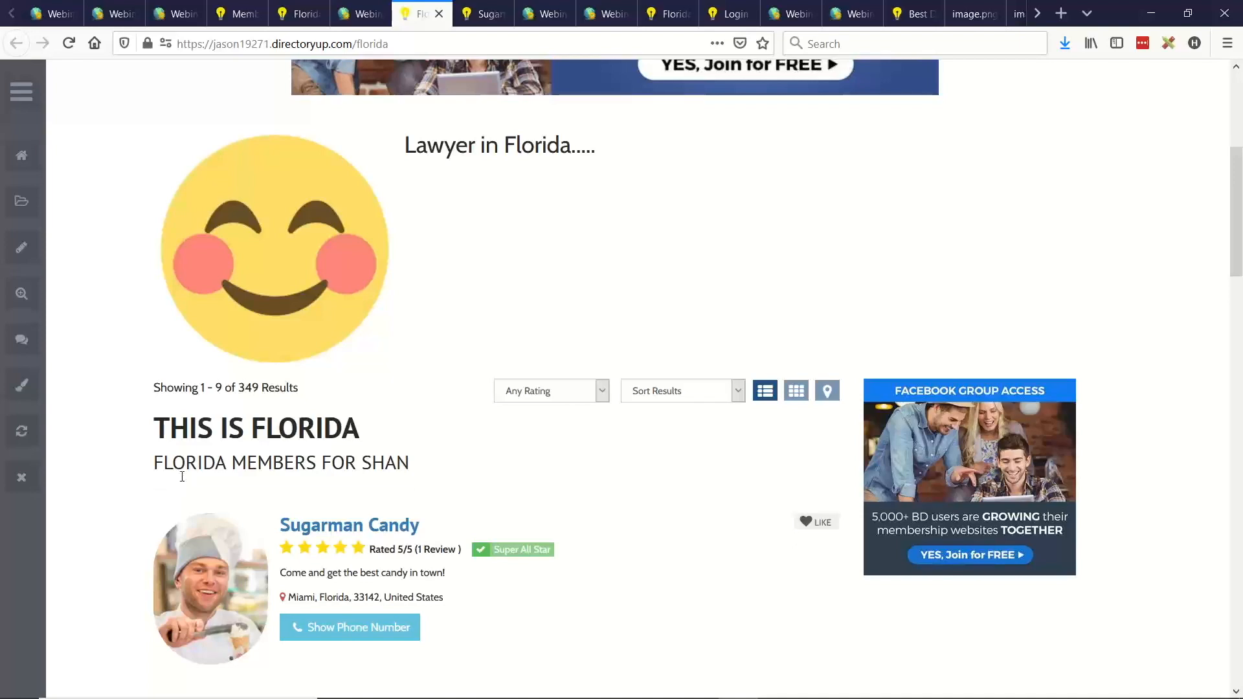
scroll(620, 352, up, 2)
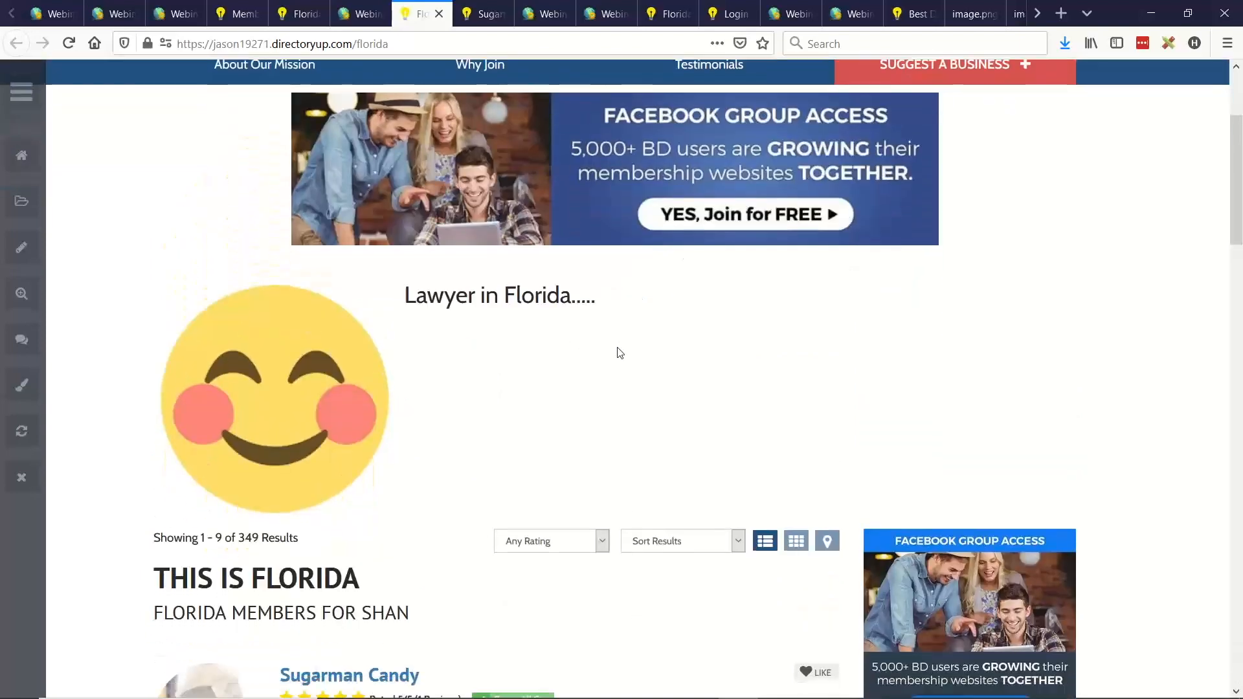
scroll(619, 353, down, 2)
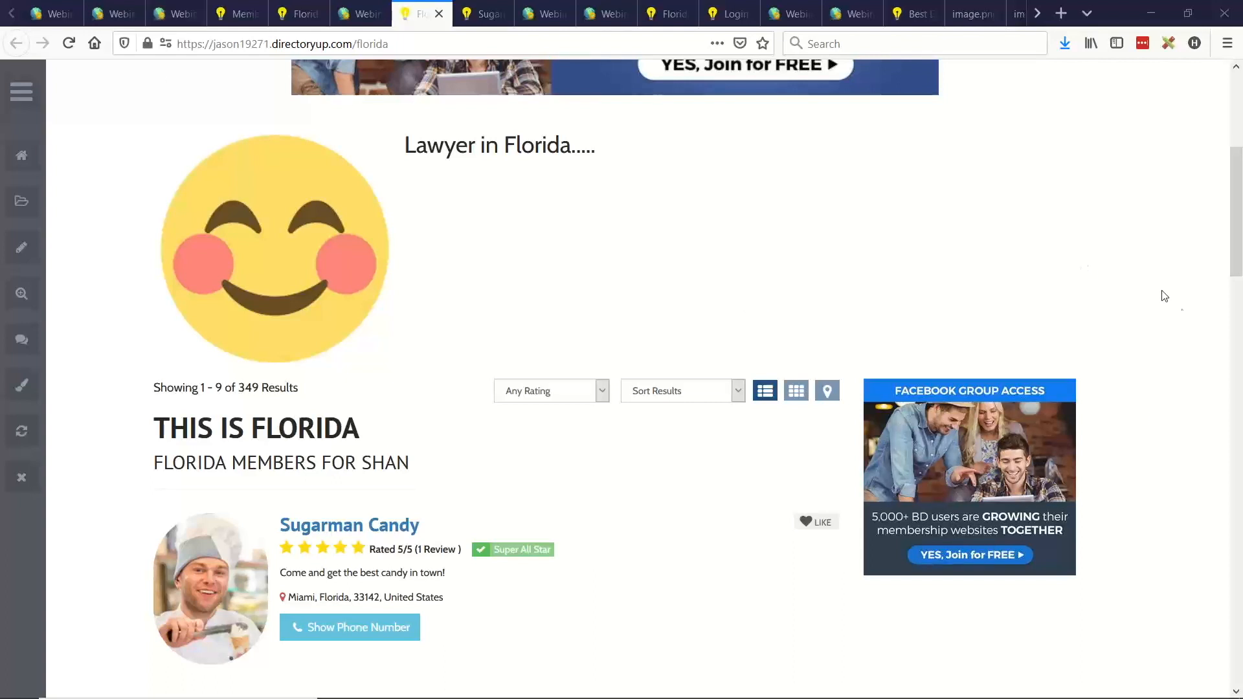
key(alt+Tab)
key(alt+Tab)
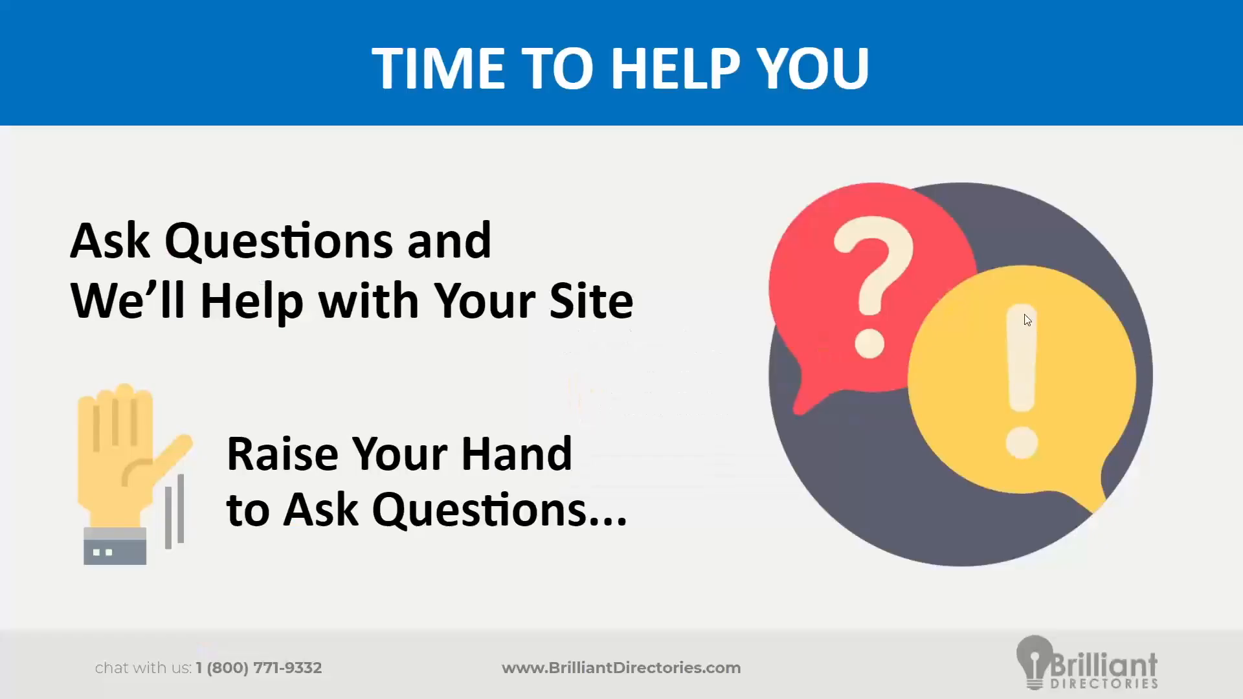
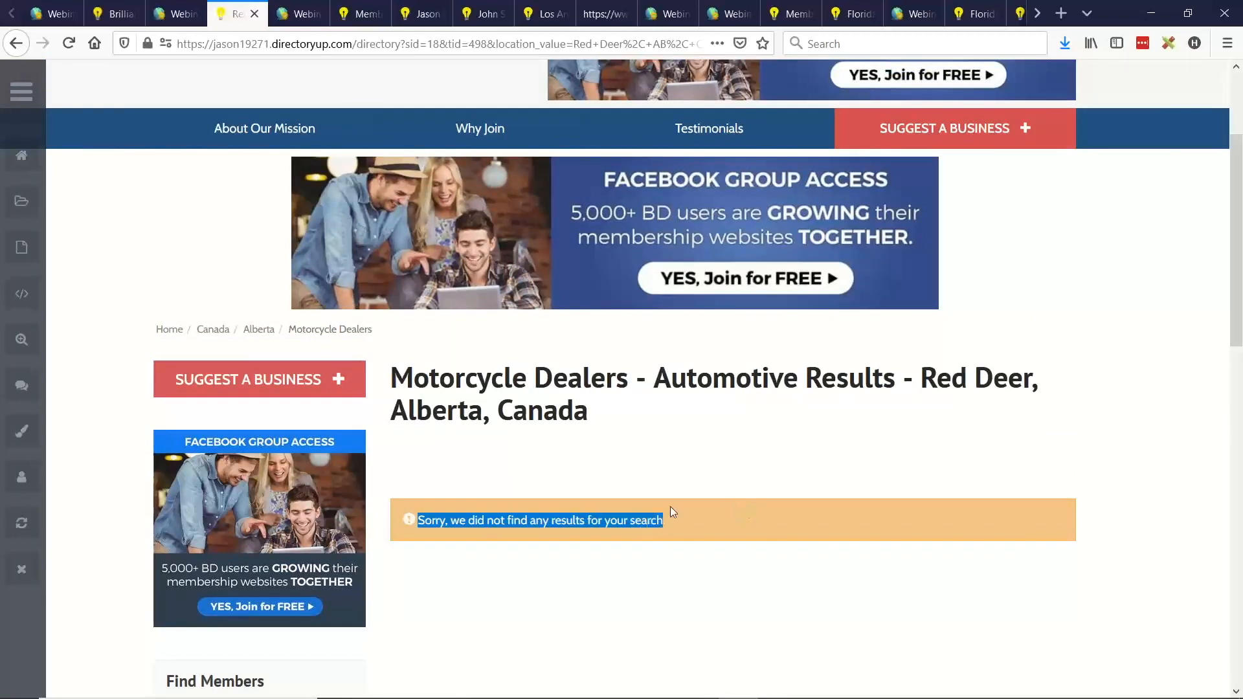
Search the website's Text Labels for the phrase "Sorry, we did not find any results for your search"
click(191, 14)
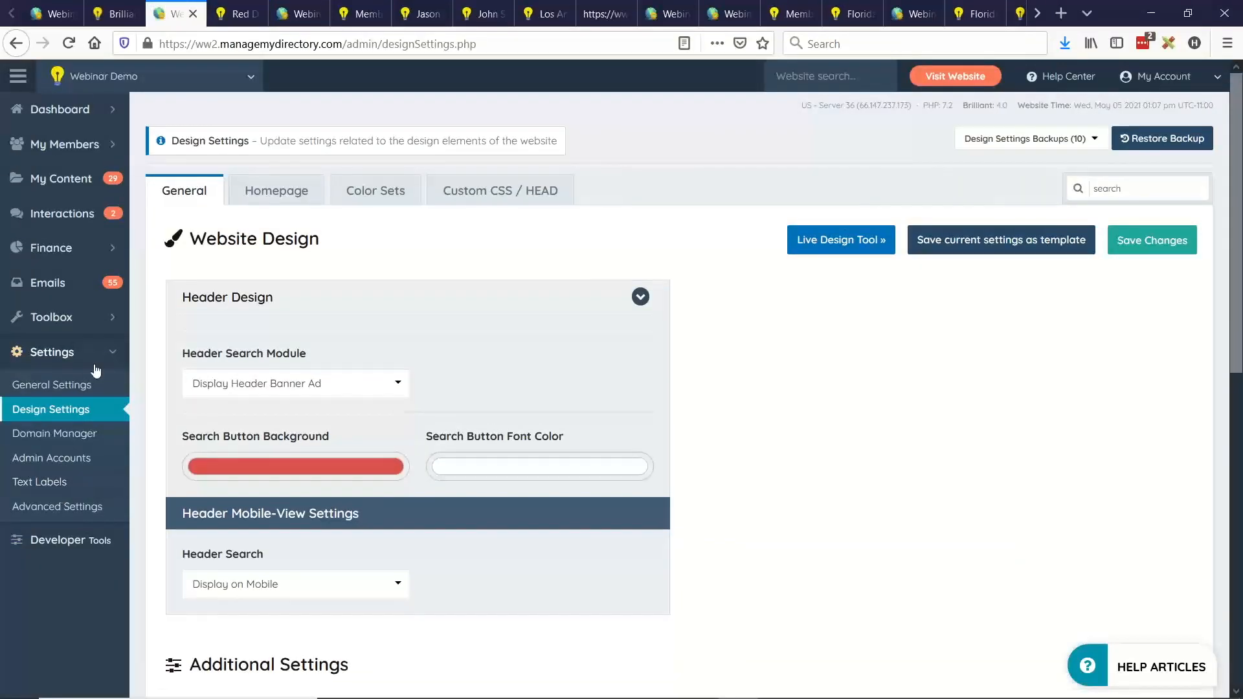
mouse_move(107, 324)
click(58, 482)
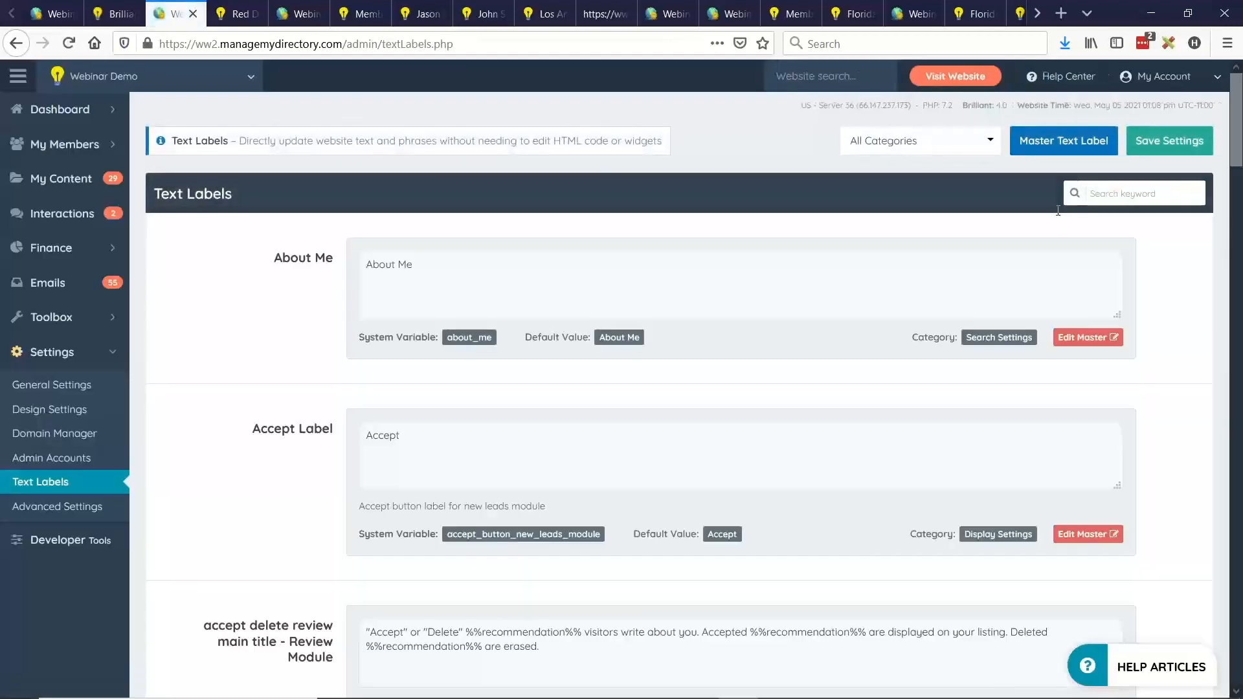
click(1112, 192)
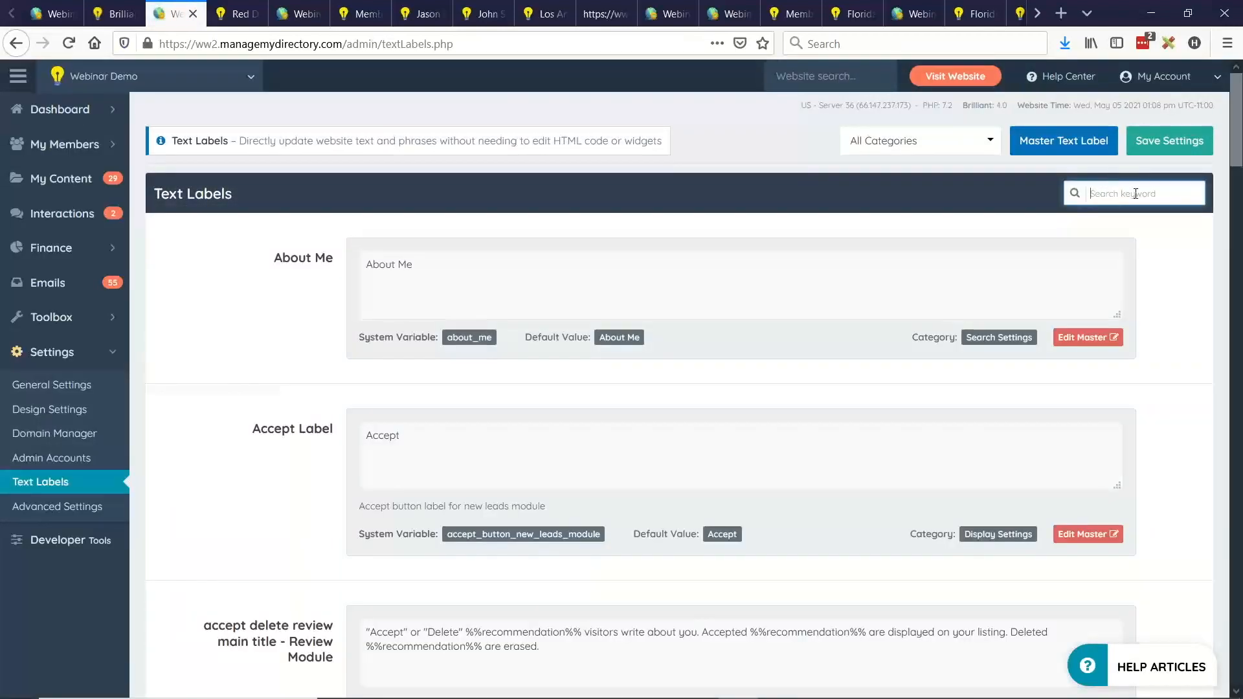
key(ctrl+v)
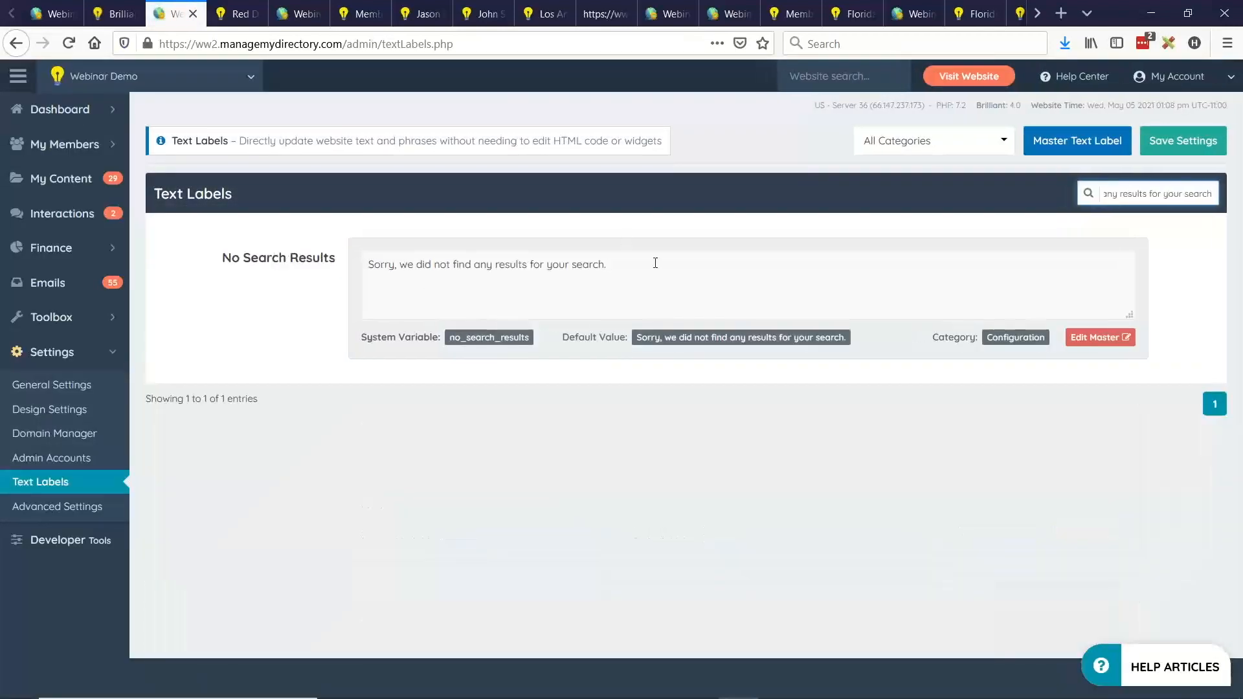
Copy the embed code of the SOLOMUN & KOLLEKTIV TURMSTRASSE: Diynamic ADE Showcase video from youtube.com
click(236, 13)
click(285, 52)
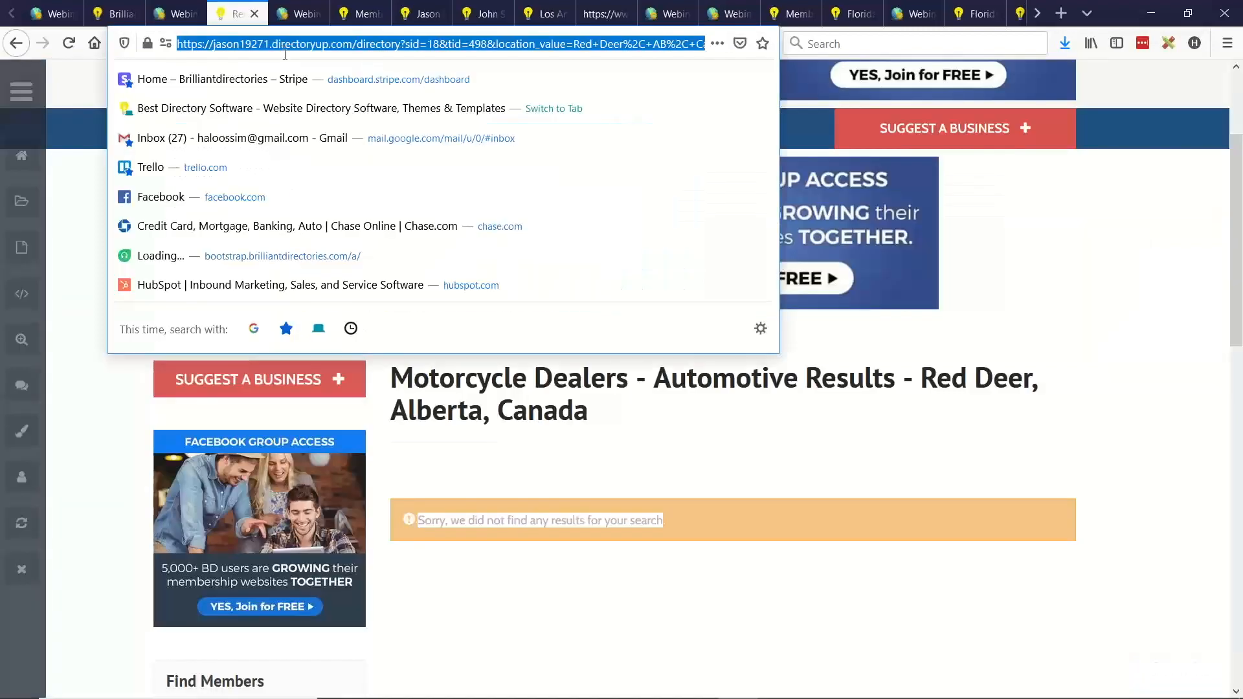
text(youtube.com)
key(Return)
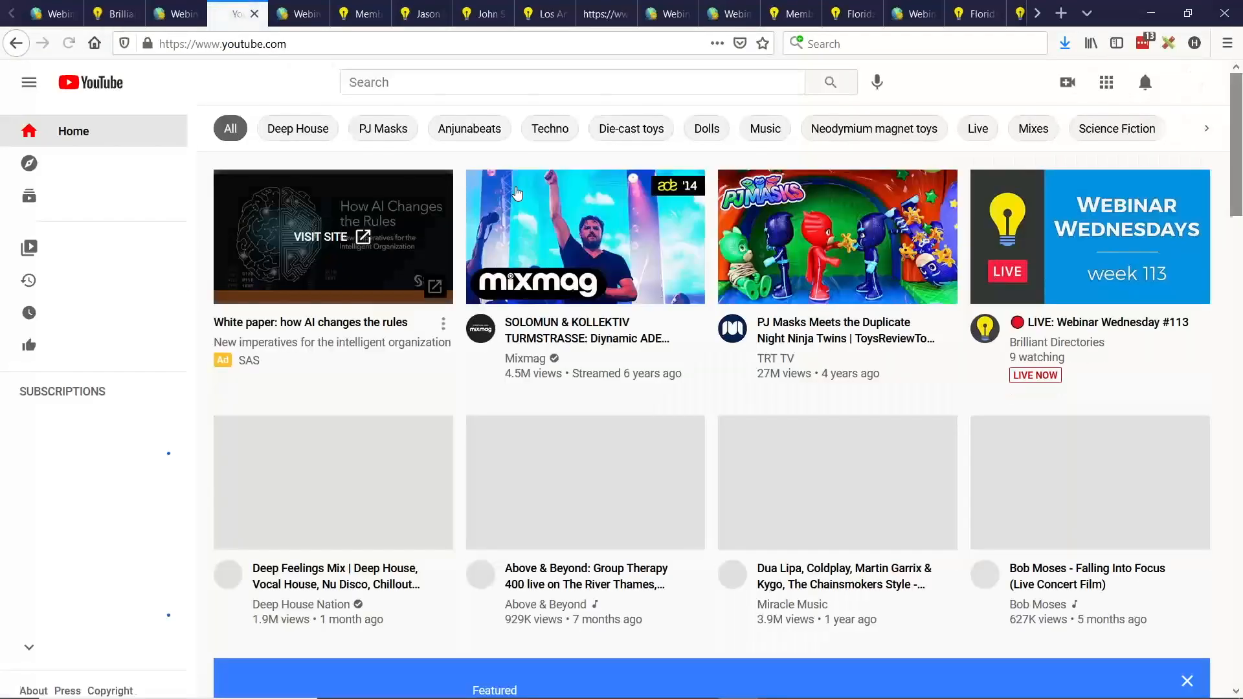
click(379, 189)
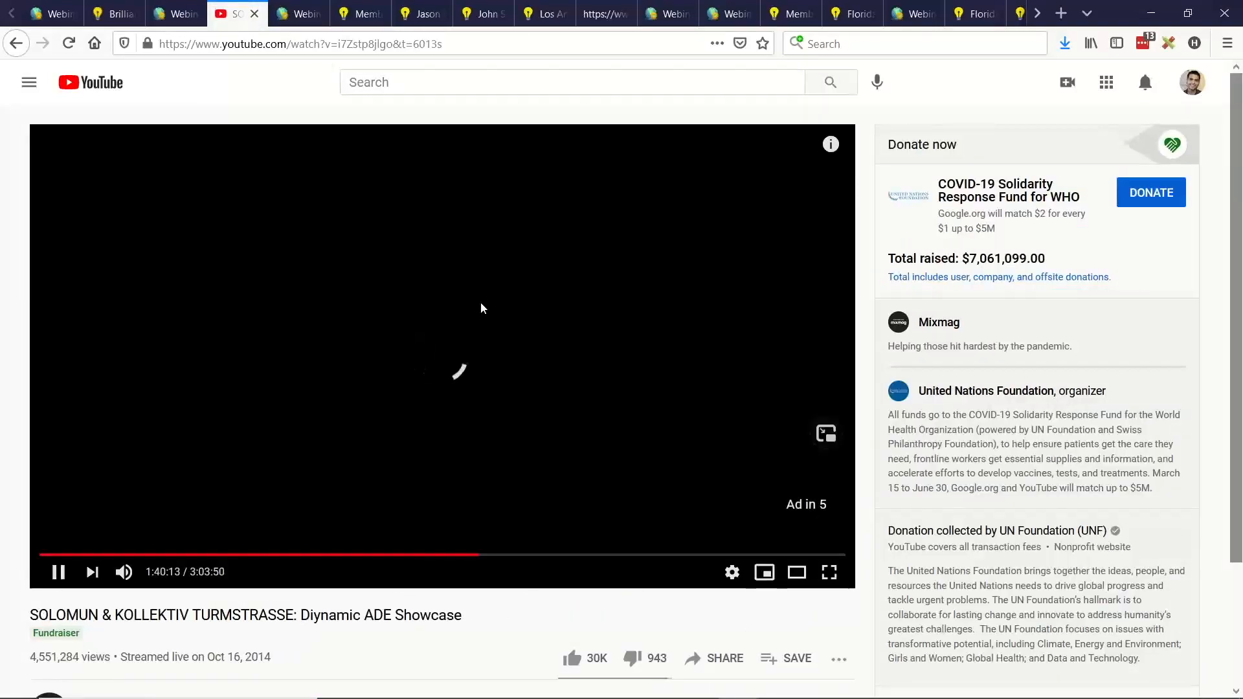
scroll(466, 363, down, 4)
scroll(647, 453, up, 1)
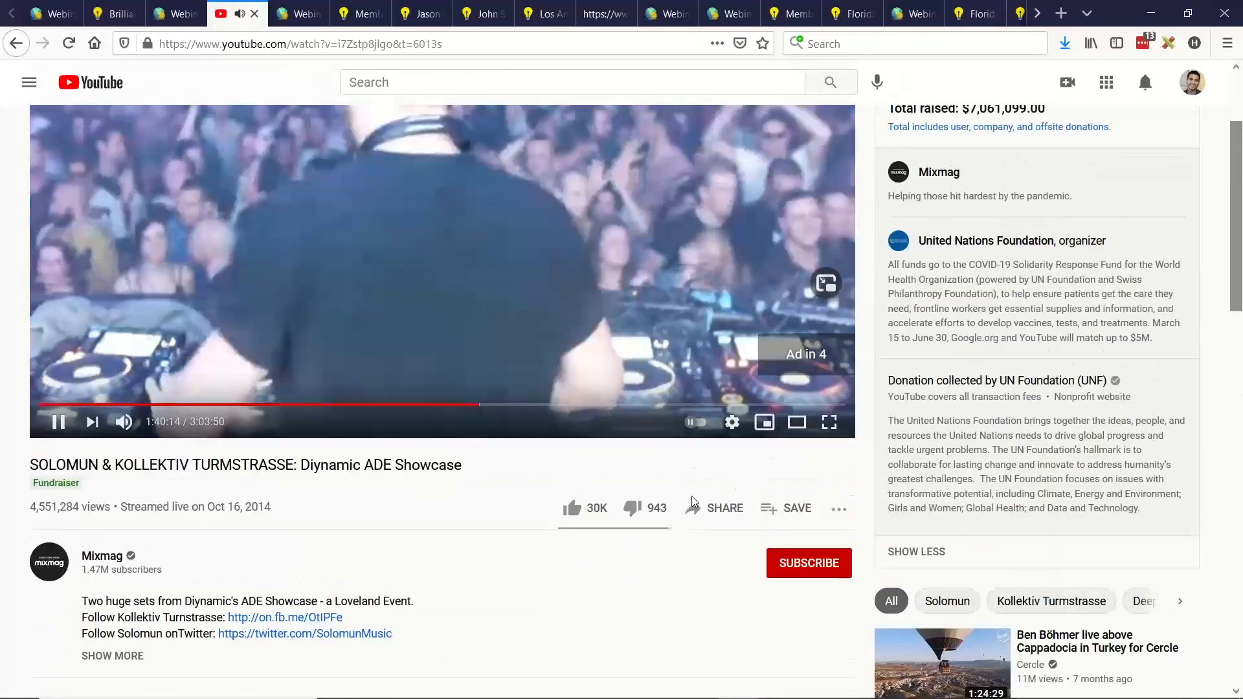
click(715, 516)
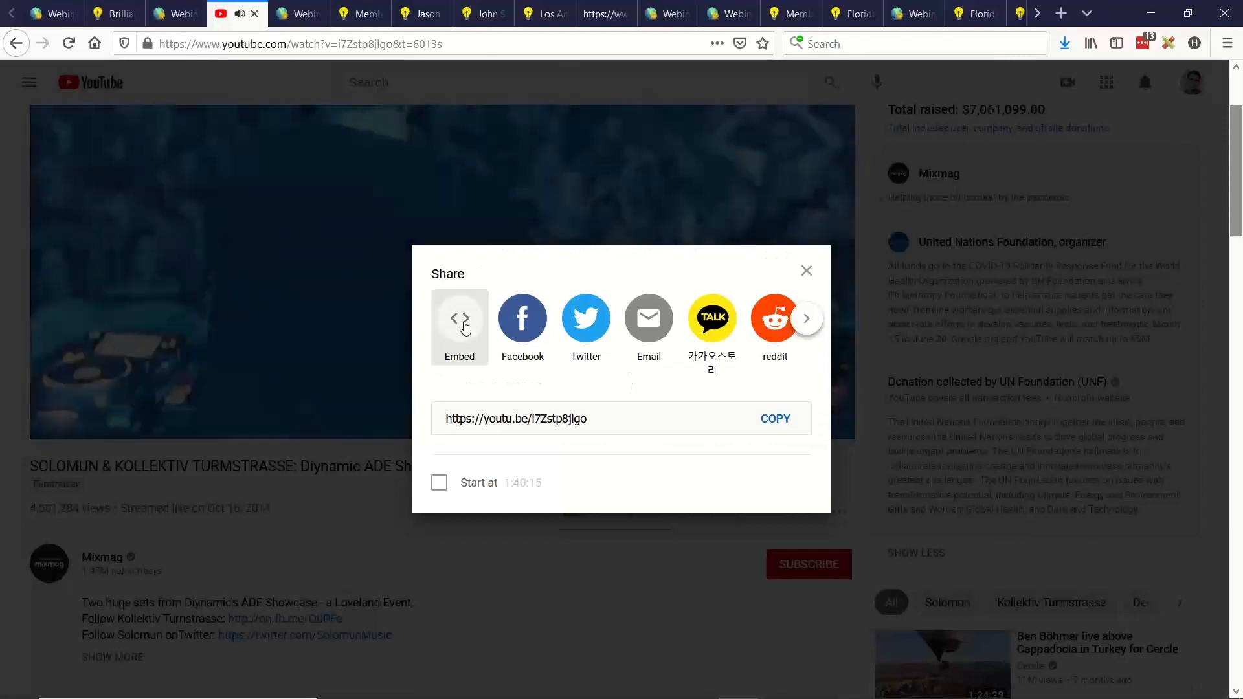
click(460, 215)
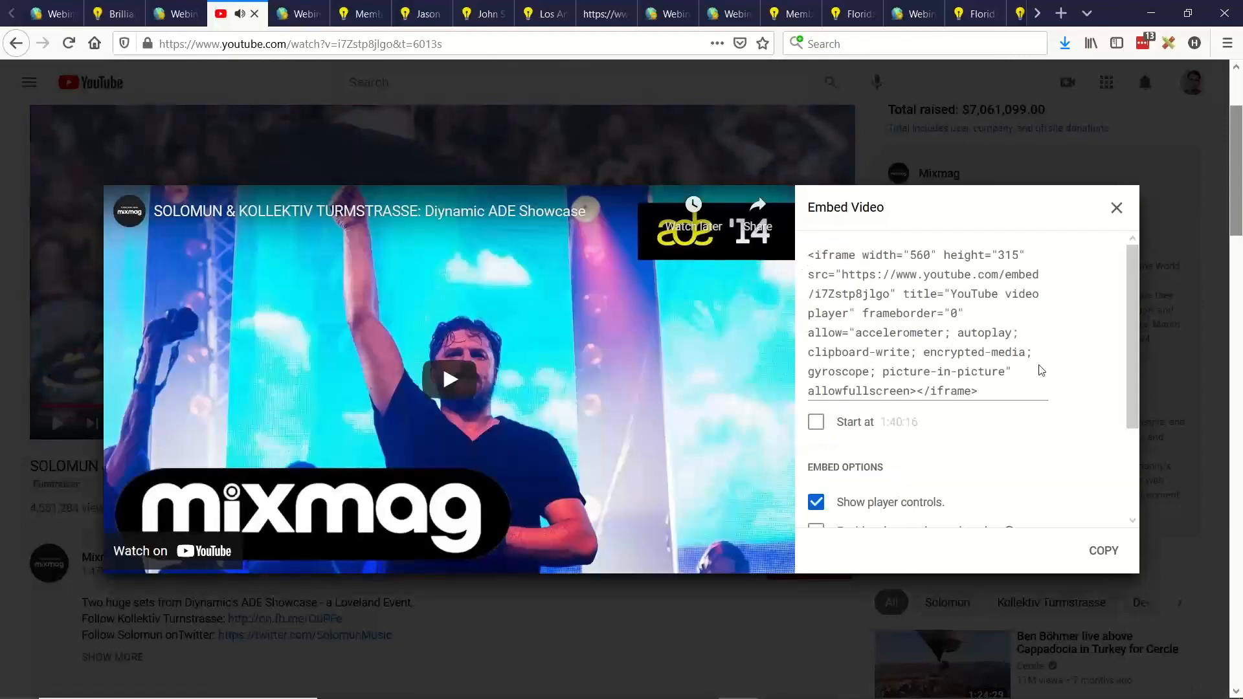
click(1102, 552)
Replace the No Search Results label text with the copied video embed code, save the settings and check the live Red Deer results page
click(172, 14)
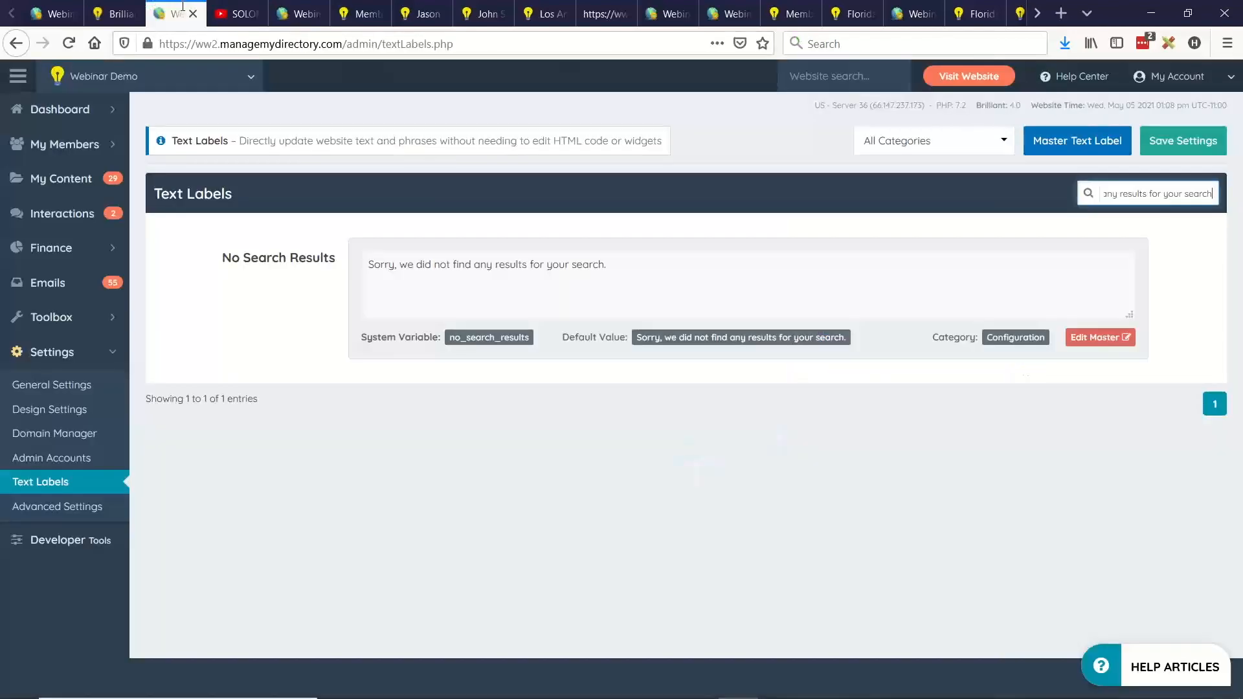
triple_click(427, 259)
key(ctrl+v)
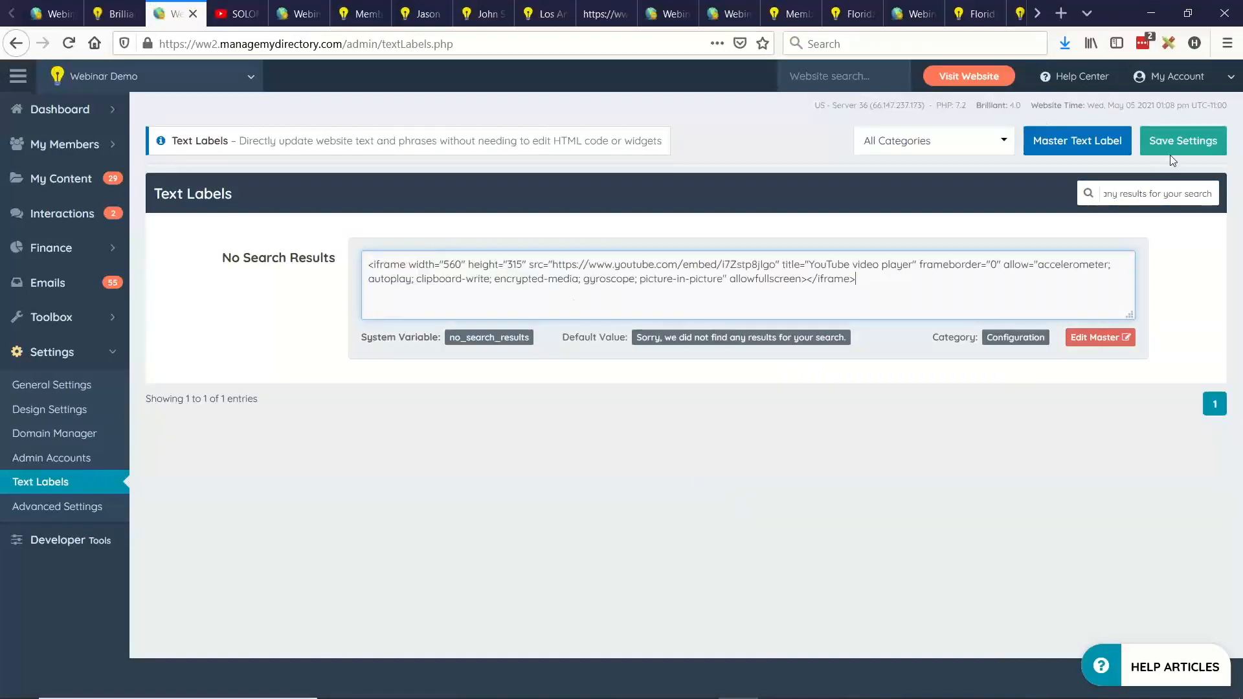
click(1185, 147)
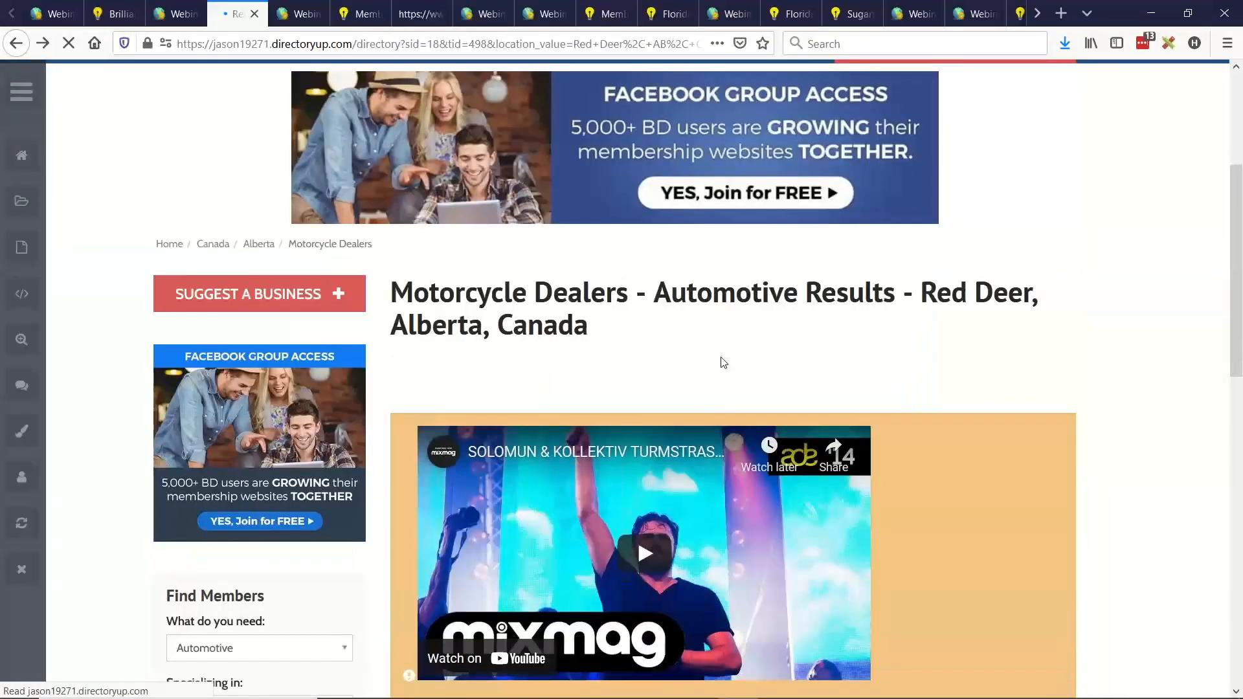
scroll(972, 201, down, 3)
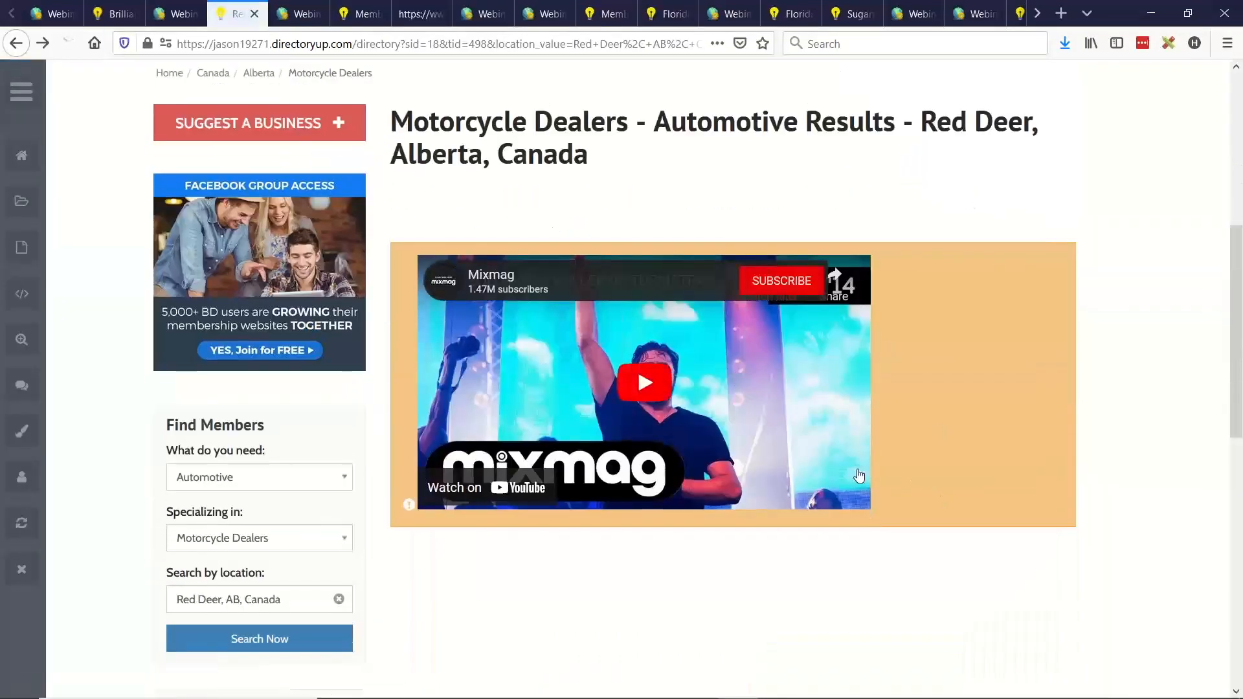
scroll(511, 235, up, 3)
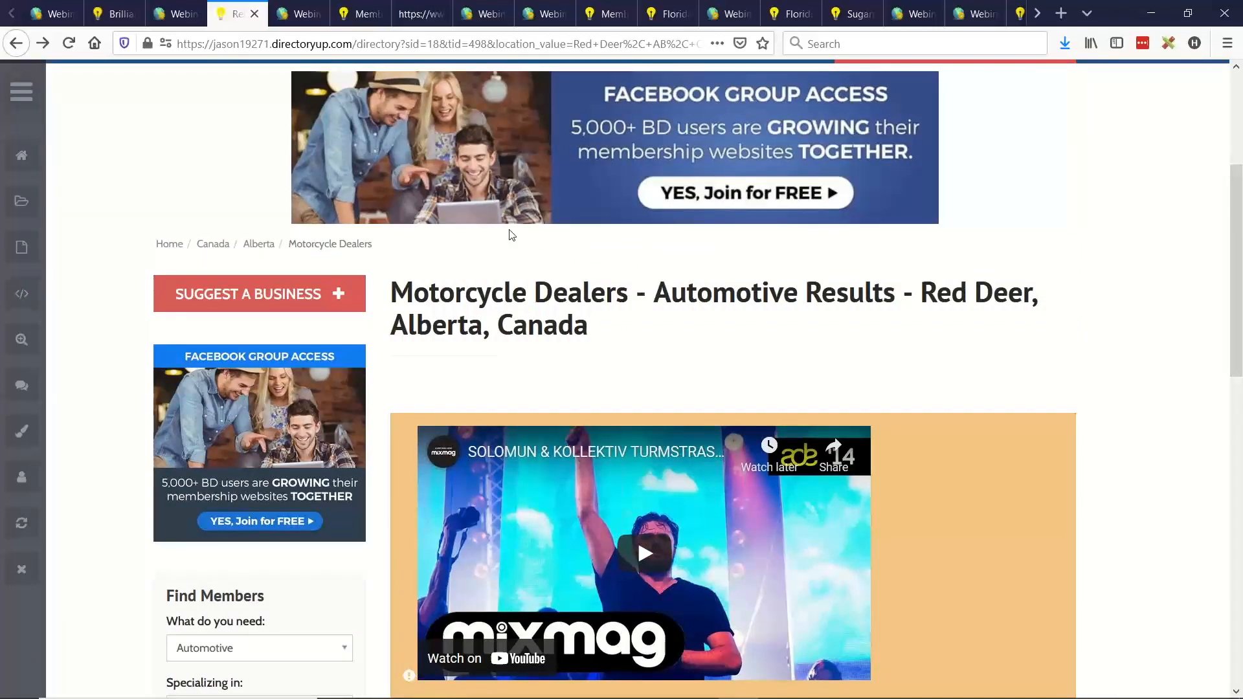
Copy the path canada/alberta/red-deer/automotive/%service_filename% from the canonical link in the results page's source and return to the results page
click(511, 235)
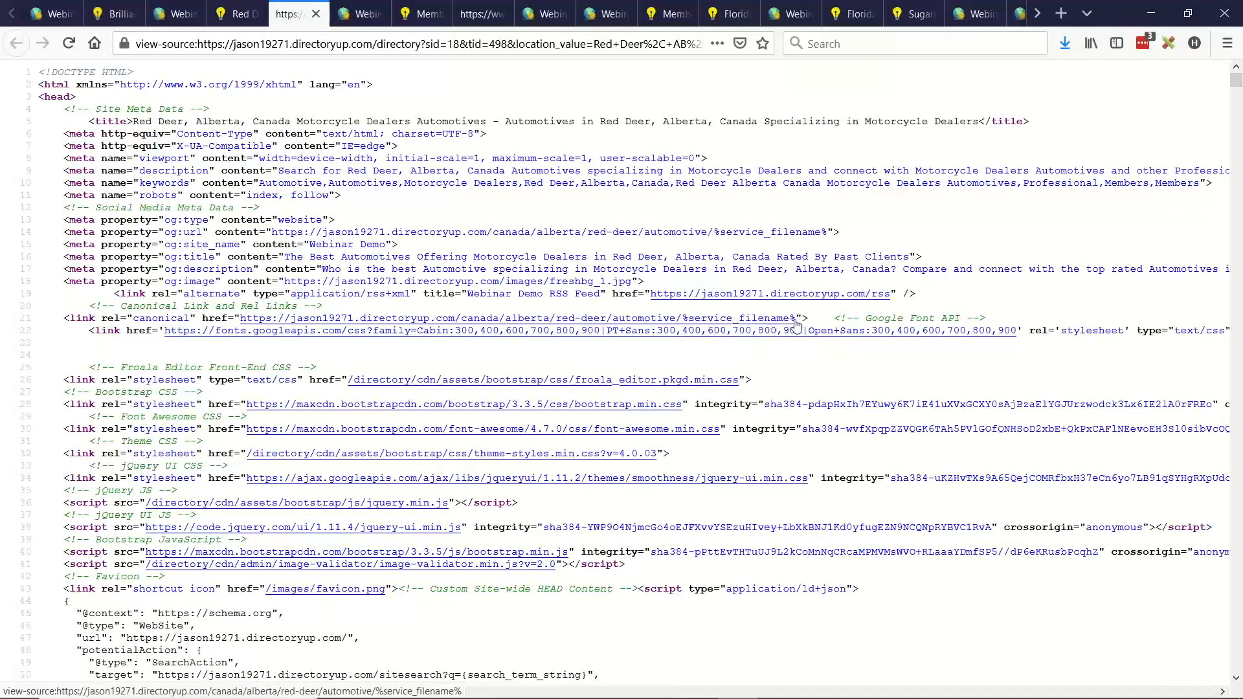
drag(798, 318, 461, 317)
click(175, 13)
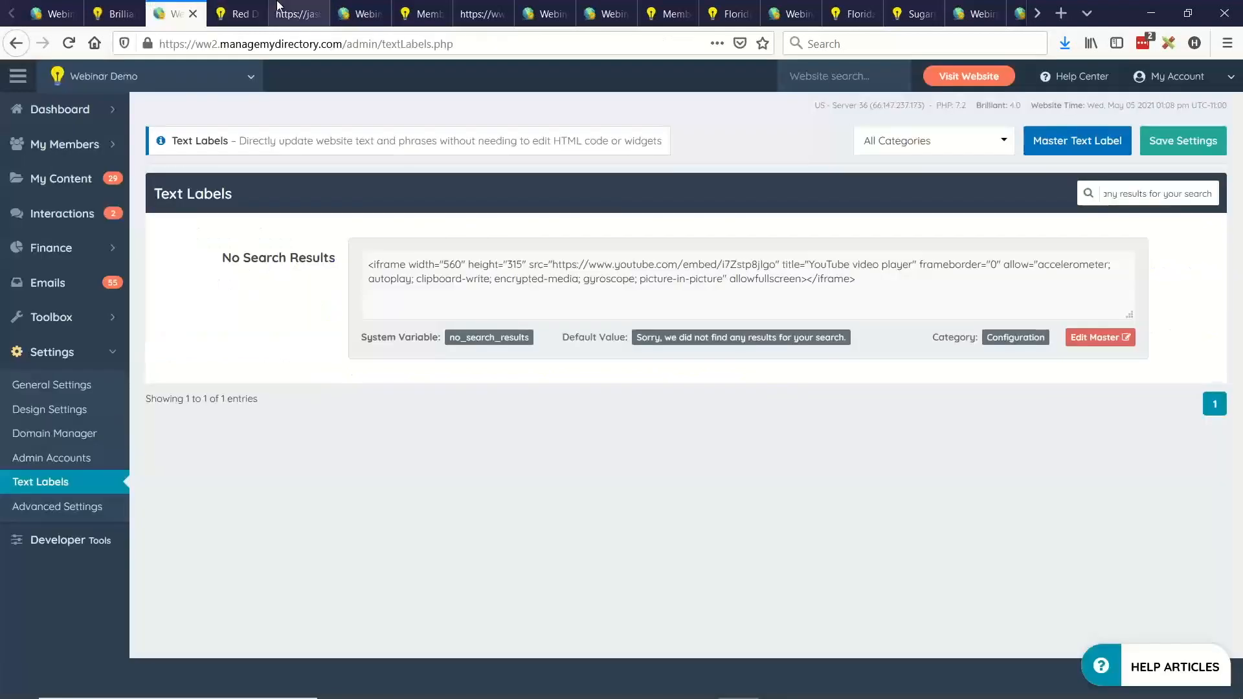
click(236, 14)
Create a new static page in a separate tab with the page URL canada/alberta/red-deer/automotive/%service_filename%
click(22, 91)
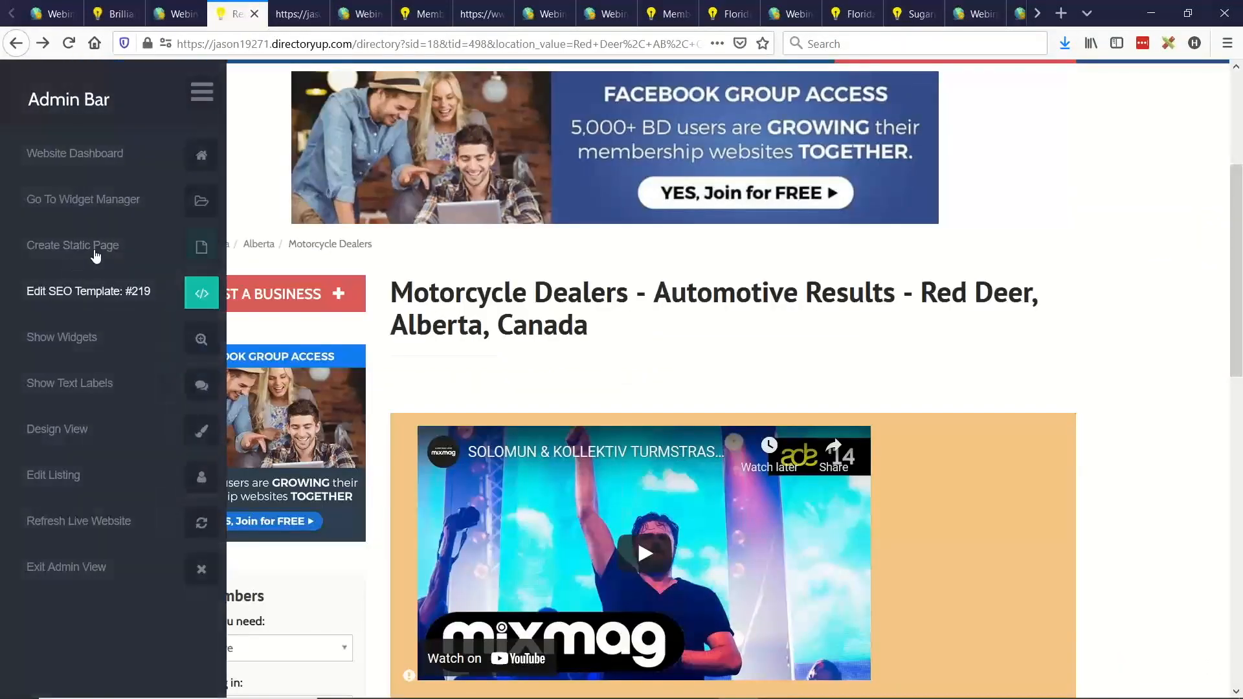
middle_click(95, 255)
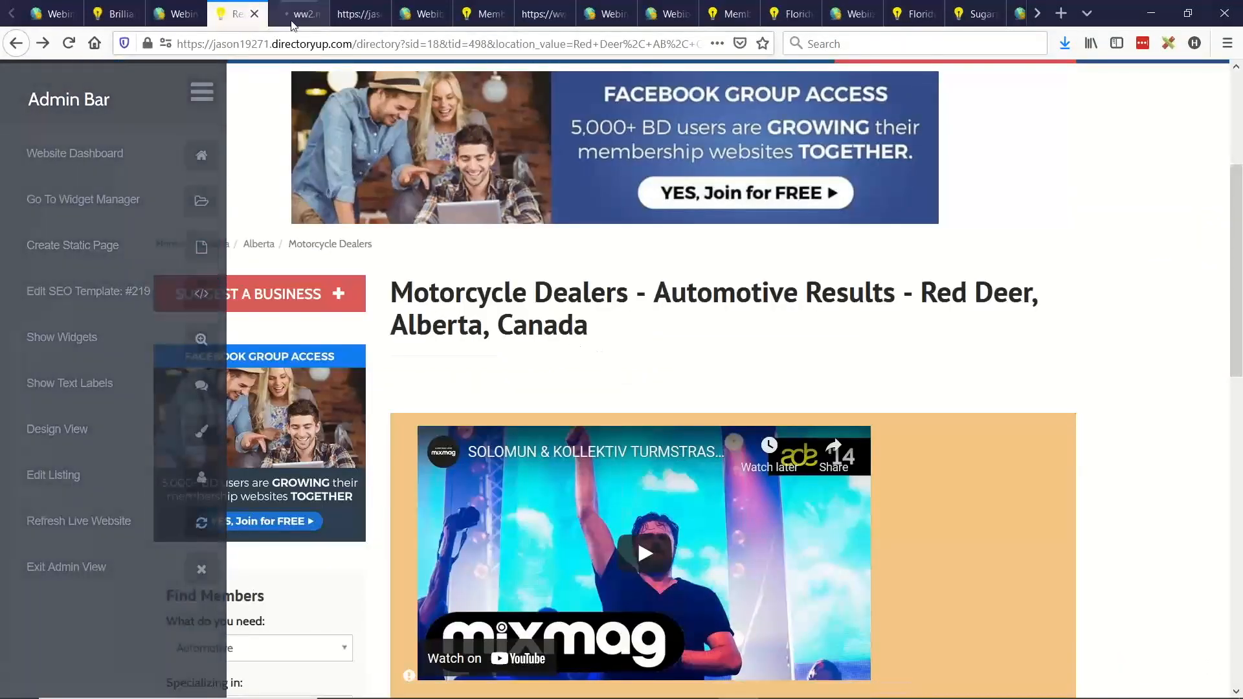
click(289, 14)
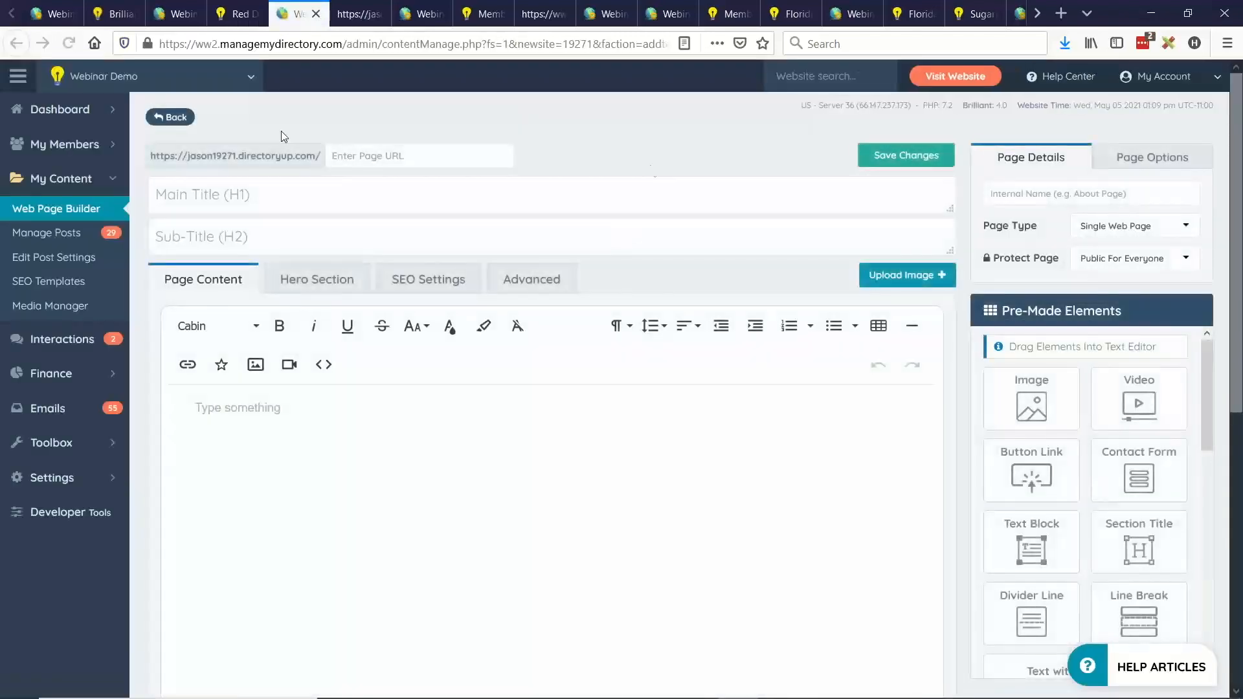
key(ctrl+v)
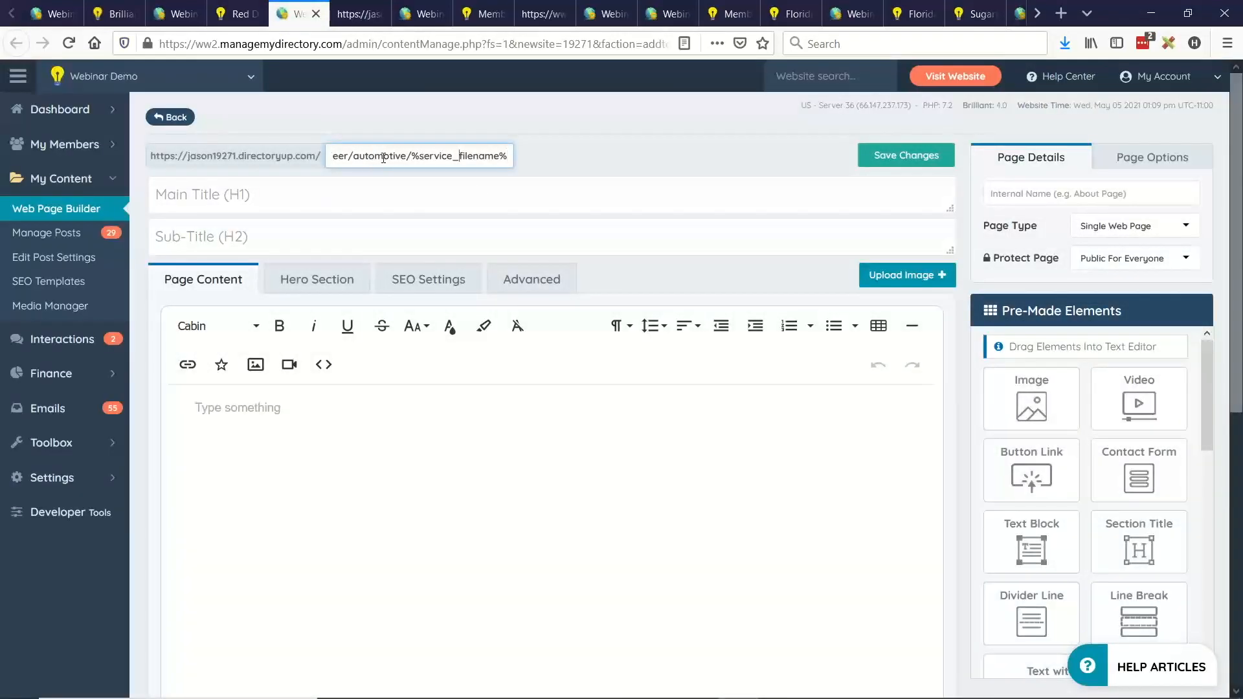
key(ctrl+a)
key(Home)
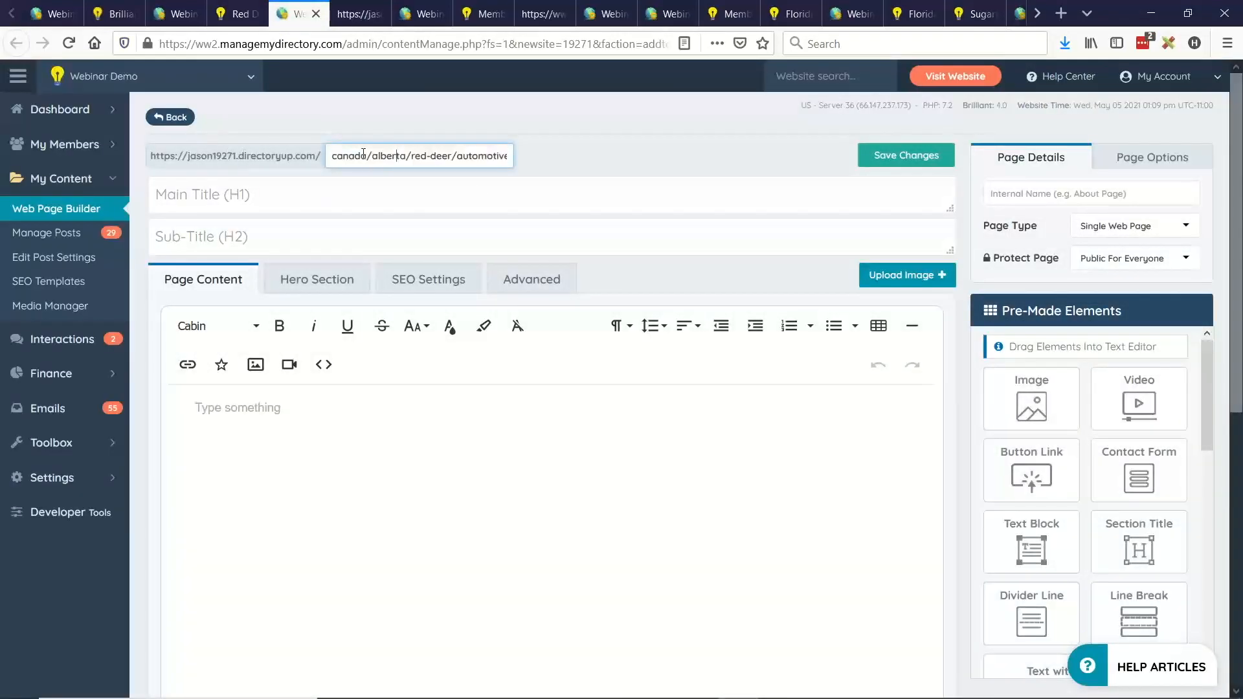
Set the new page's type to Member Search Results and its main title to THIS IS A NO RESULTS MESSAGE
click(1123, 223)
click(1116, 337)
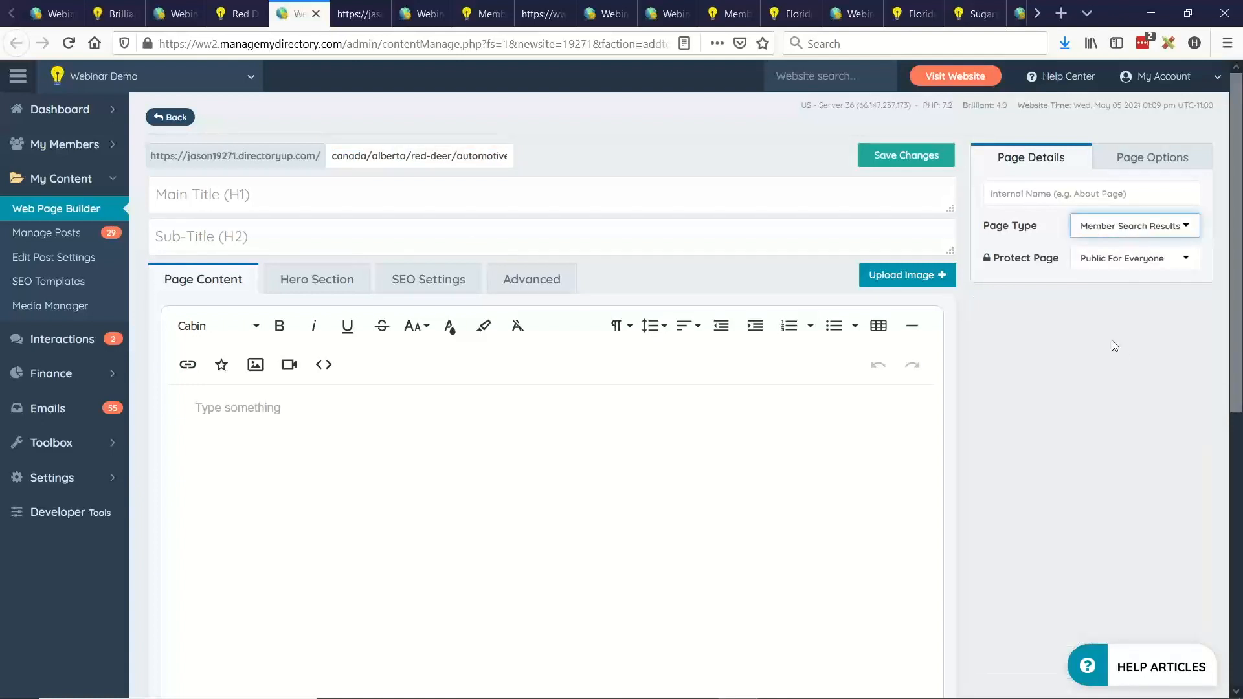
click(303, 206)
text(THIS IS )
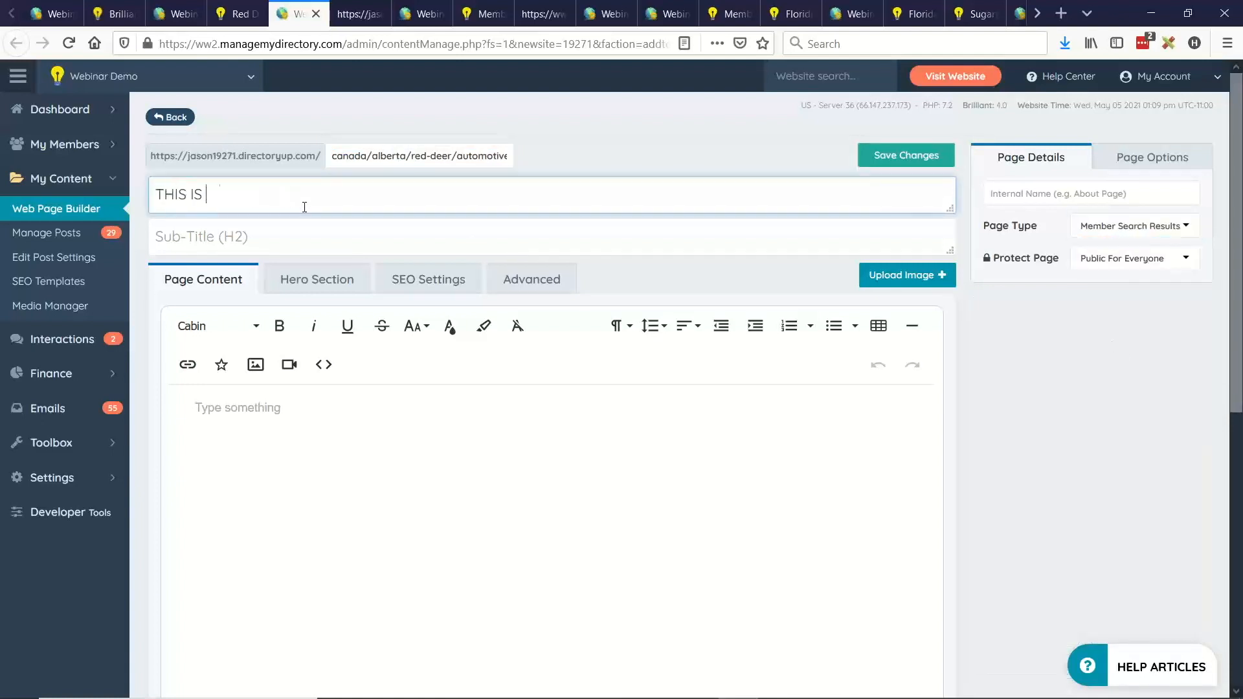
text(A NO RESULTS MESSA)
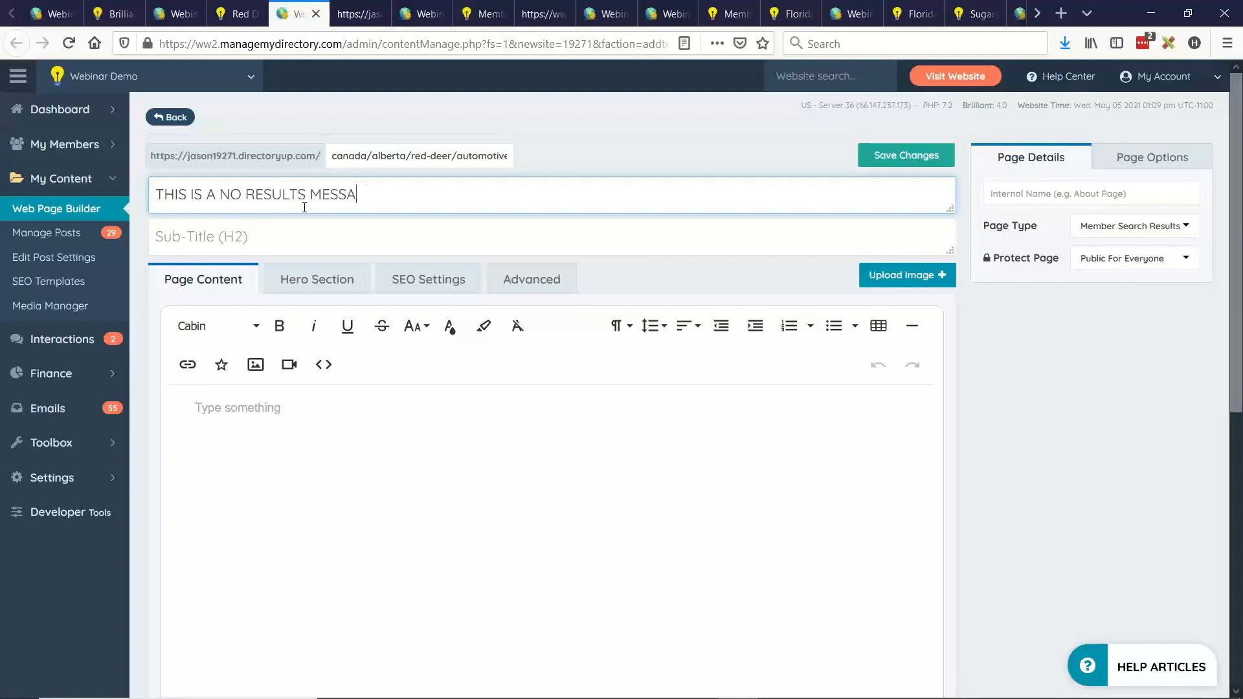
text(GE)
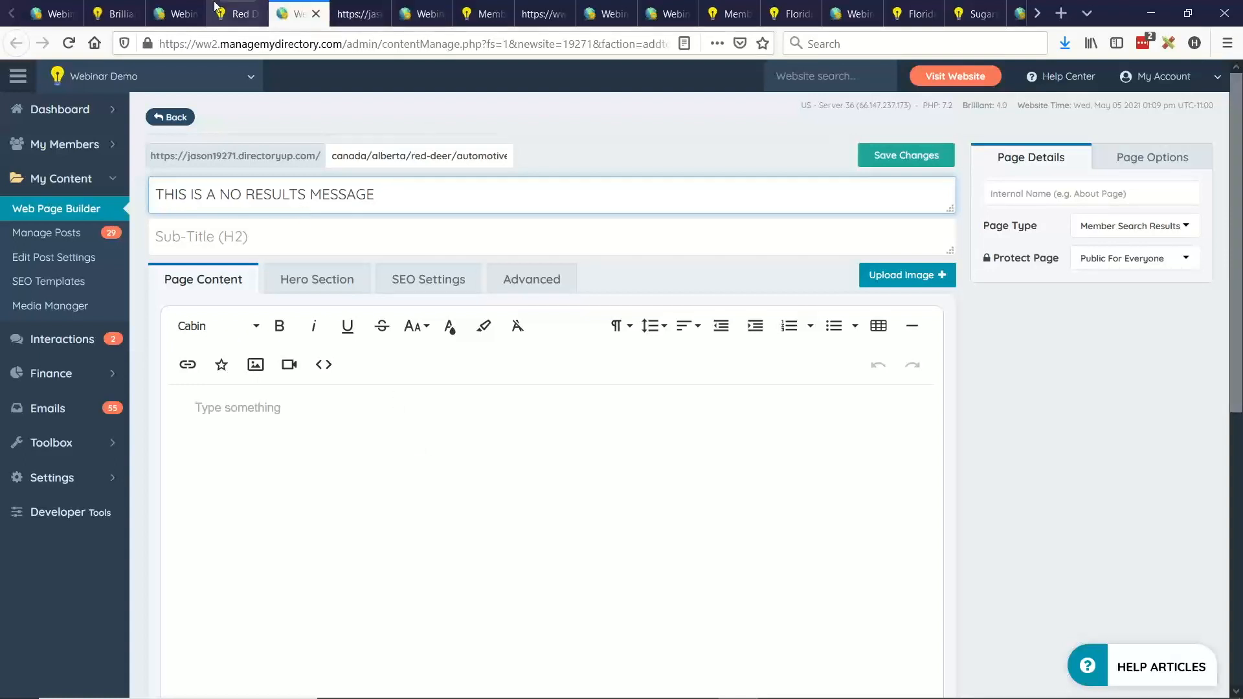
Copy the whole video embed code from the No Search Results text label and return to the new page's editor
click(187, 7)
click(489, 254)
key(ctrl+a)
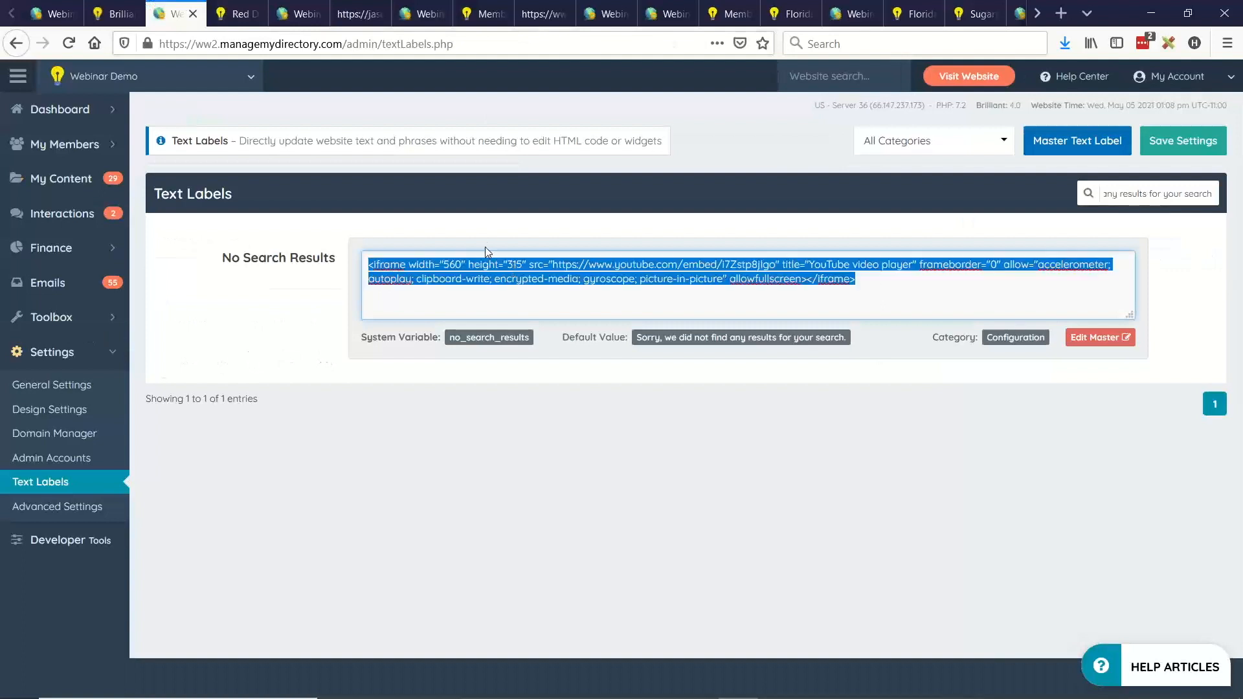
click(292, 7)
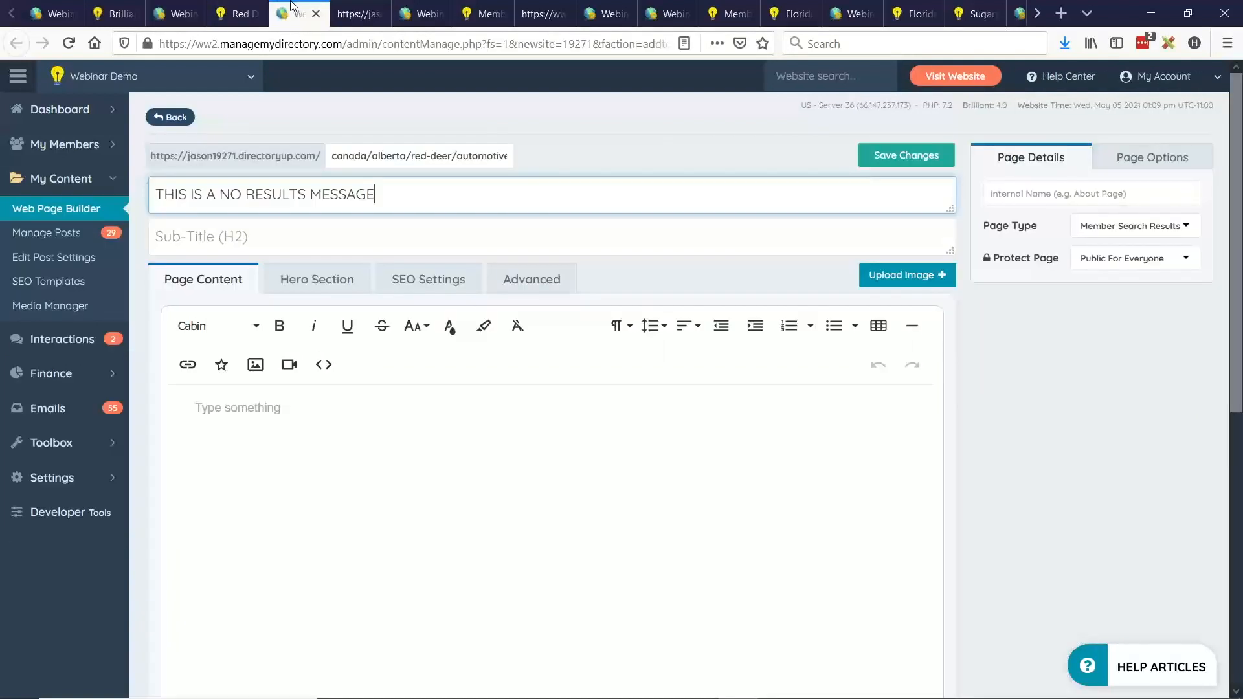
Try to insert the copied embed code into the page content as a video URL
click(288, 364)
key(ctrl+v)
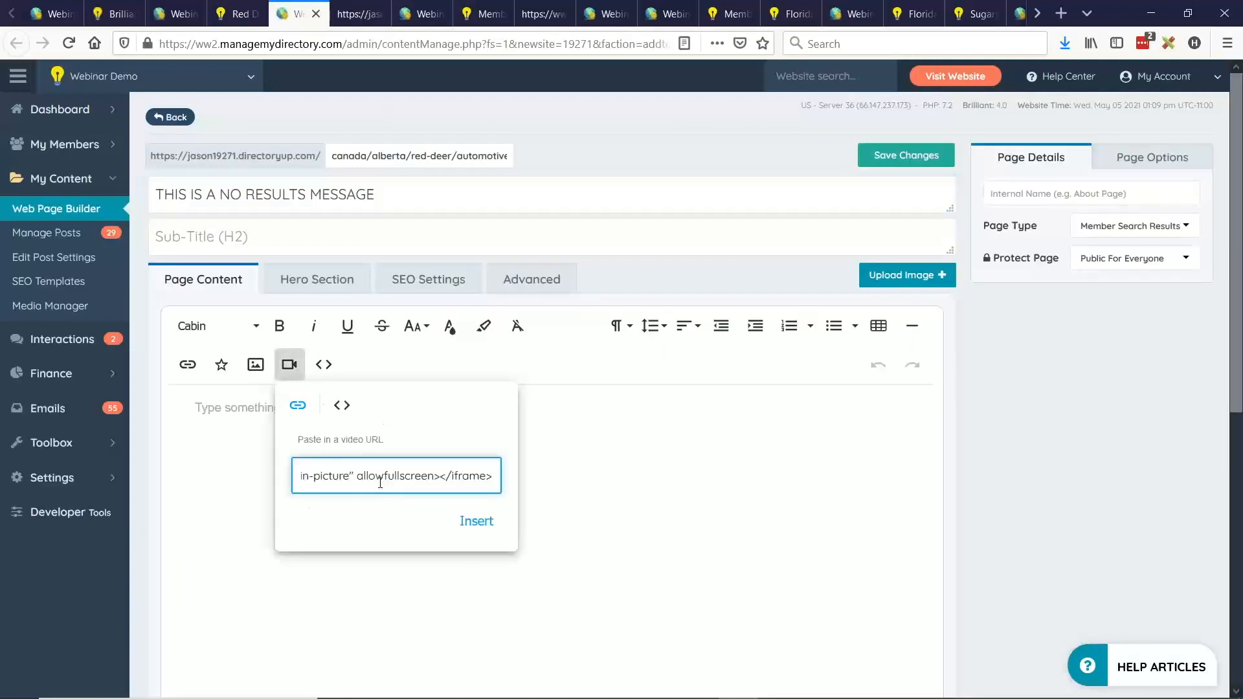
click(489, 521)
click(501, 464)
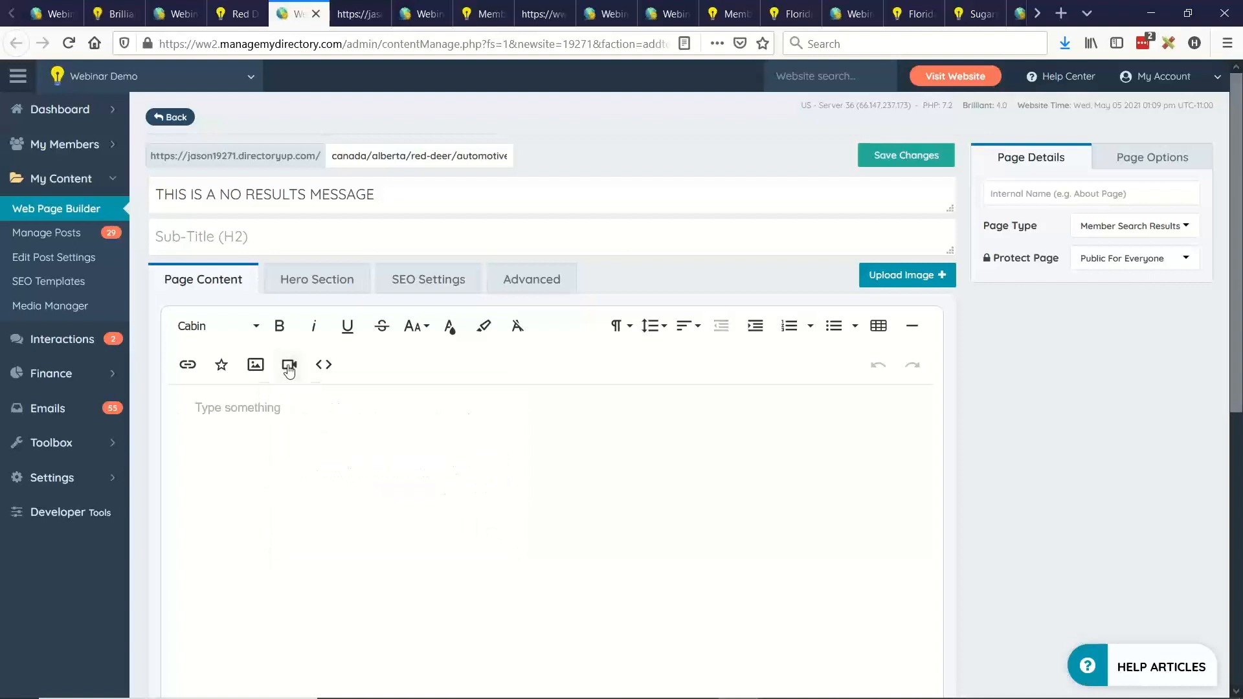
Insert the YouTube video into the page content by pasting the copied iframe as embedded code
click(289, 364)
click(342, 405)
click(382, 477)
key(ctrl+v)
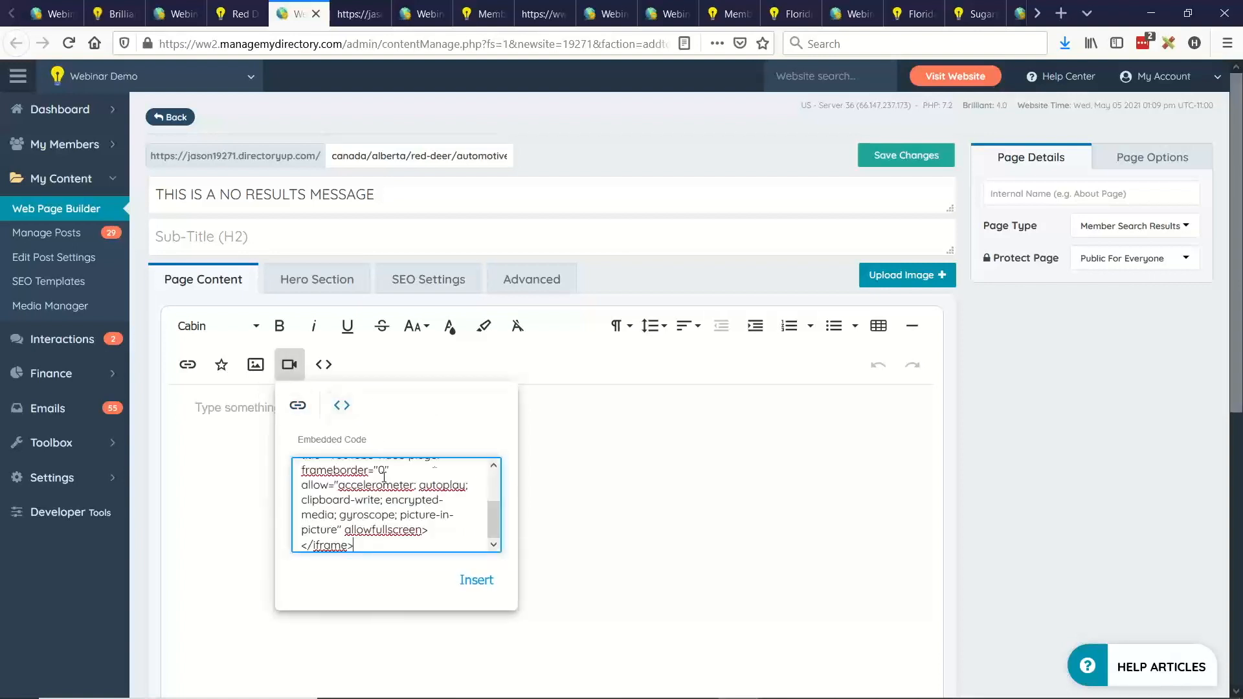
click(474, 580)
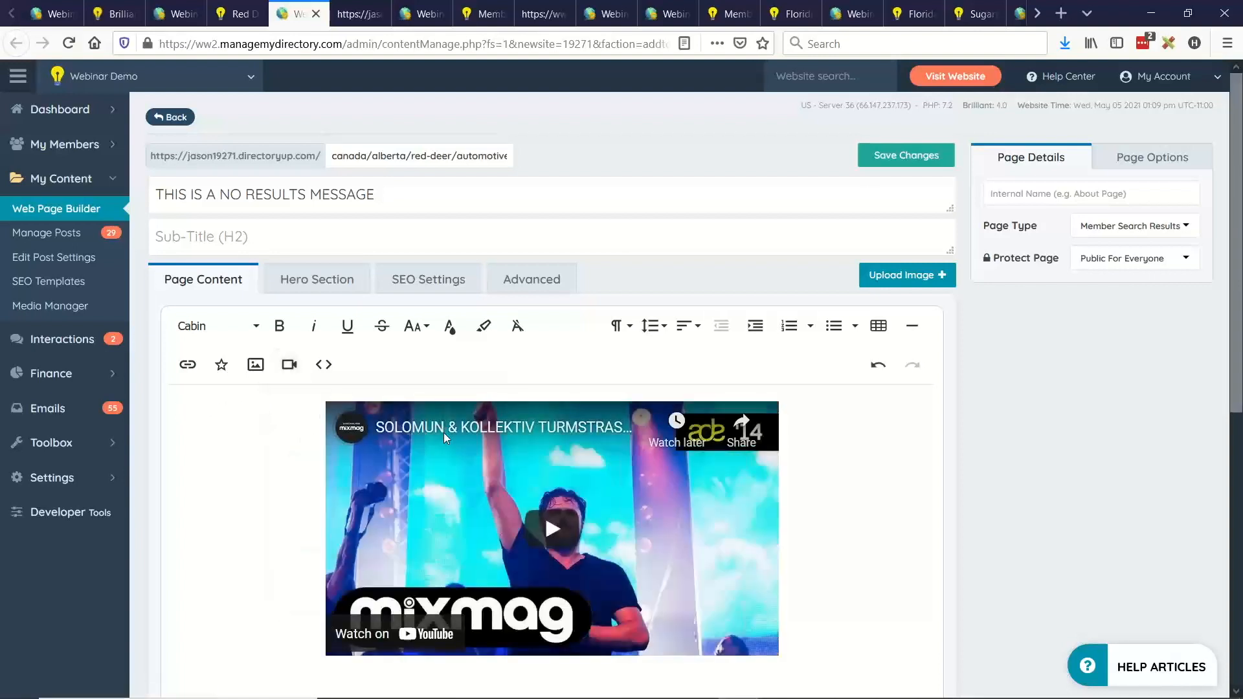
Set the page's Custom HTML Placement to Above Member Results and save the changes
click(1134, 158)
click(1026, 221)
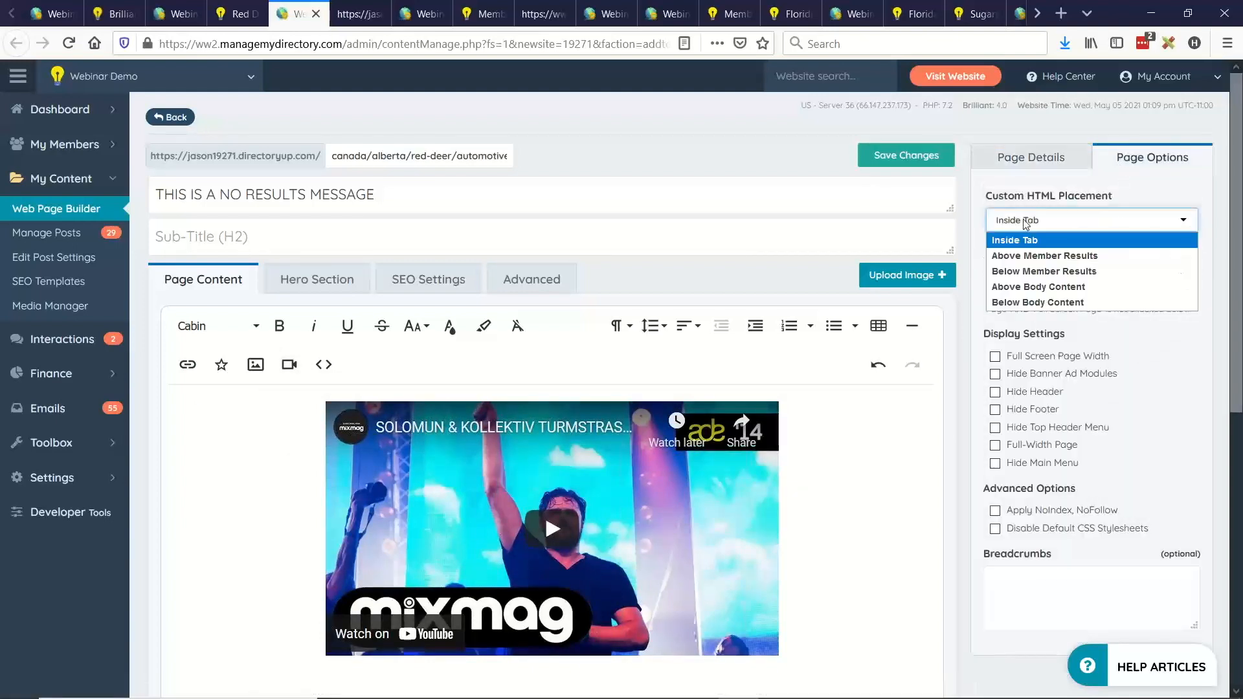
click(1032, 259)
click(903, 161)
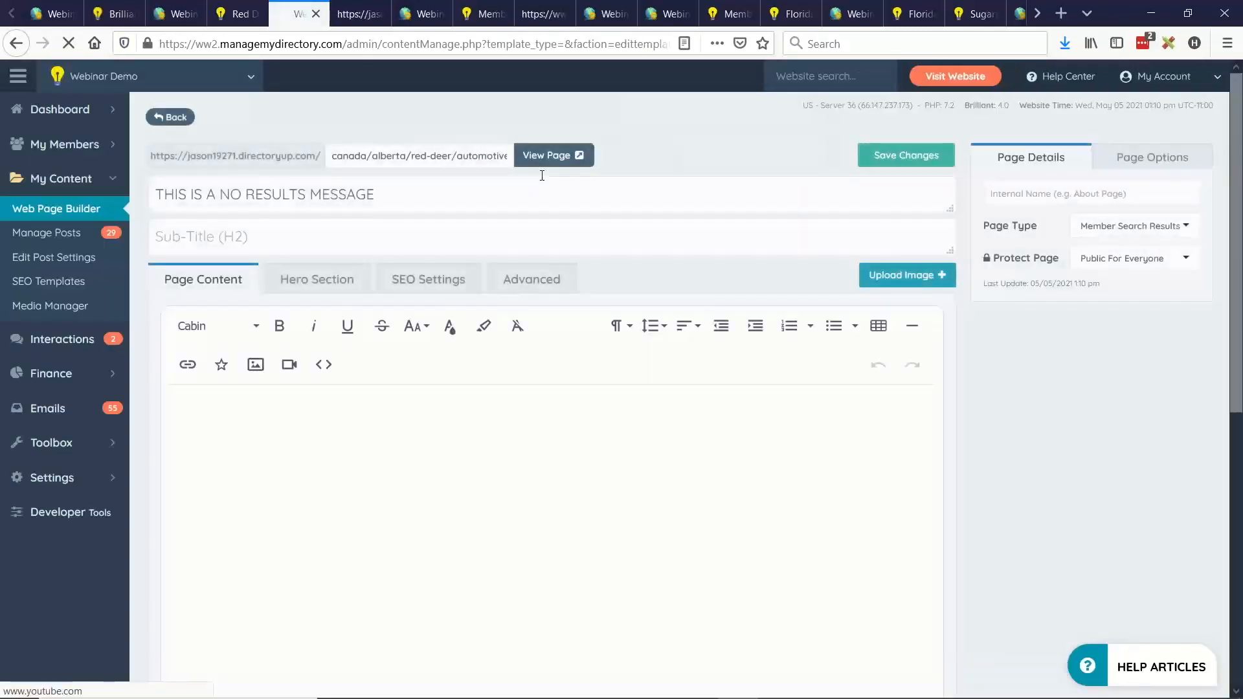
View the live Red Deer automotive page and examine its URL, the video placement, the title and the no-results message area
click(551, 156)
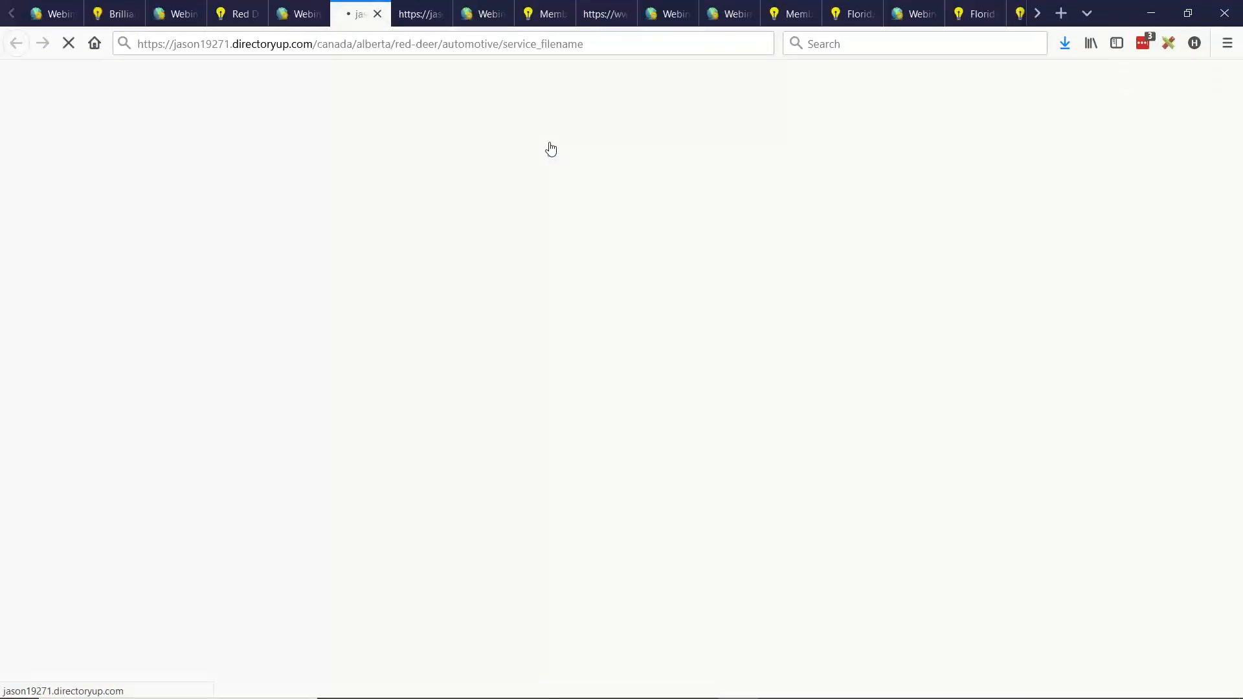
scroll(551, 194, down, 8)
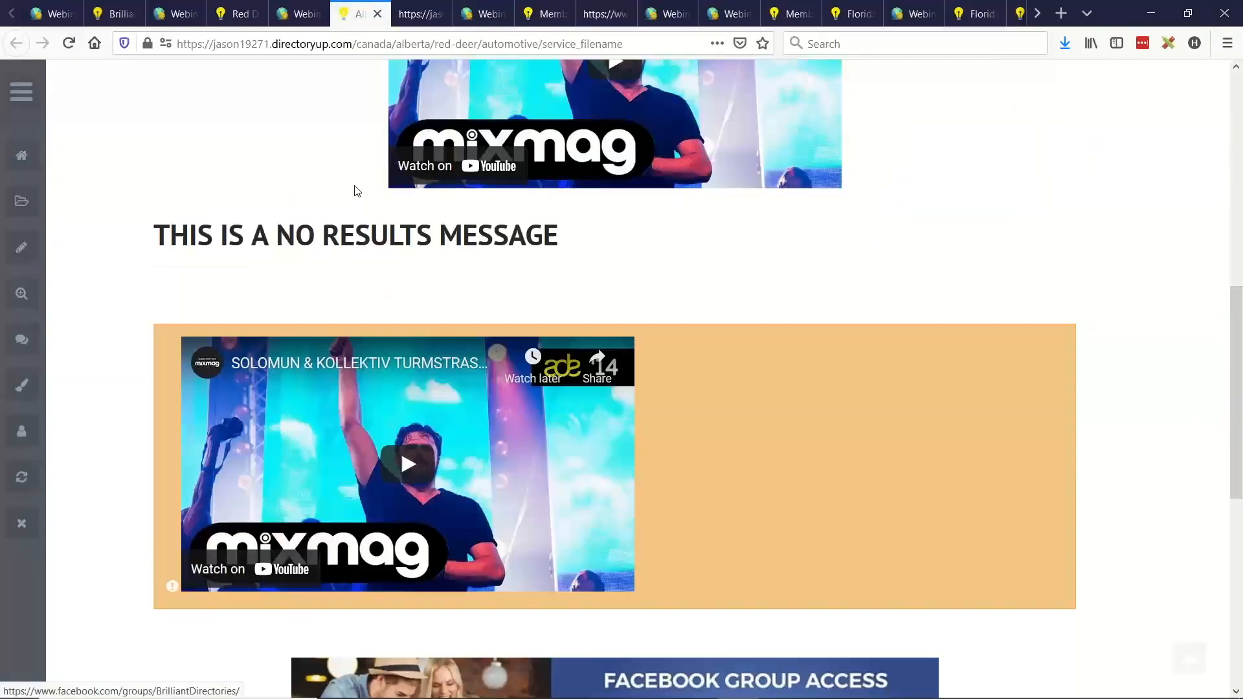
scroll(648, 285, up, 2)
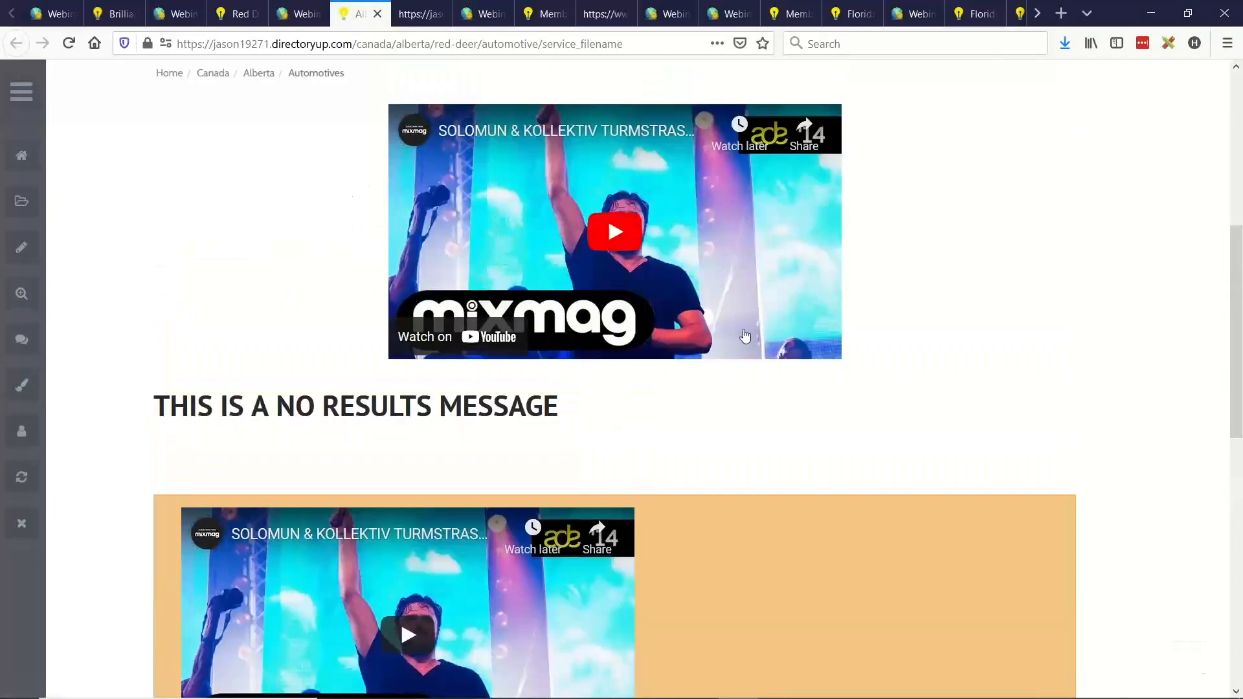
scroll(752, 336, down, 2)
scroll(882, 310, up, 4)
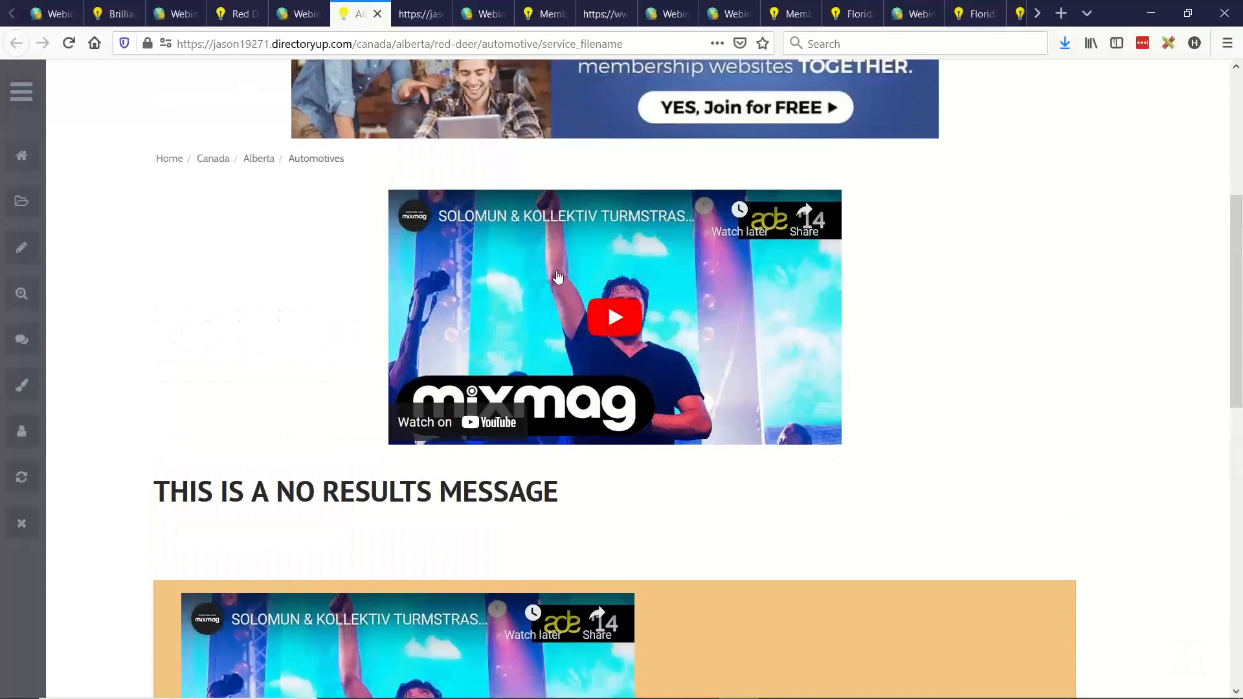
scroll(538, 278, down, 3)
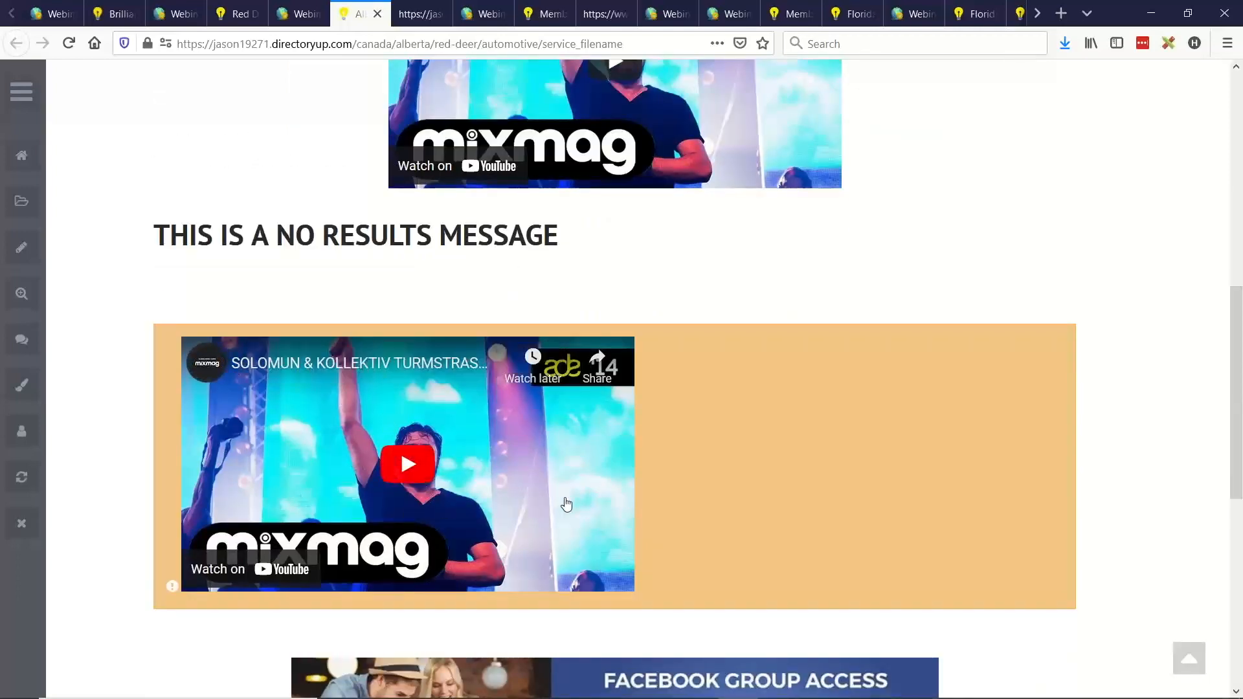
scroll(901, 452, up, 2)
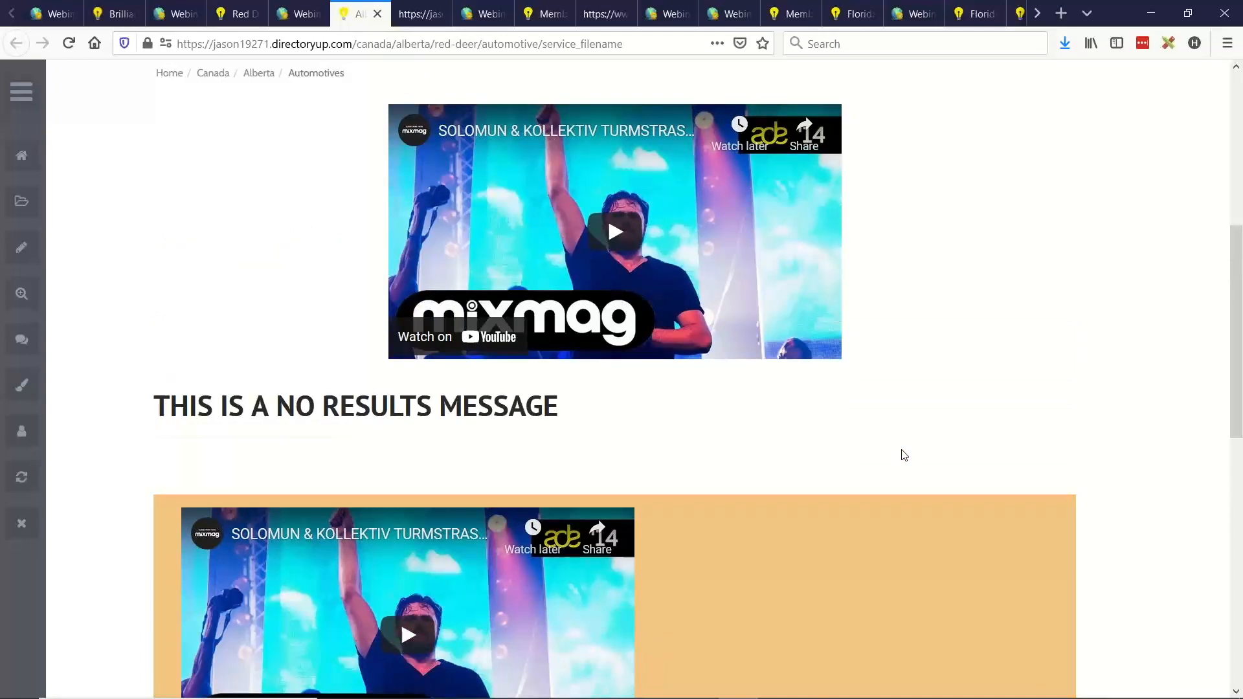
scroll(382, 353, down, 2)
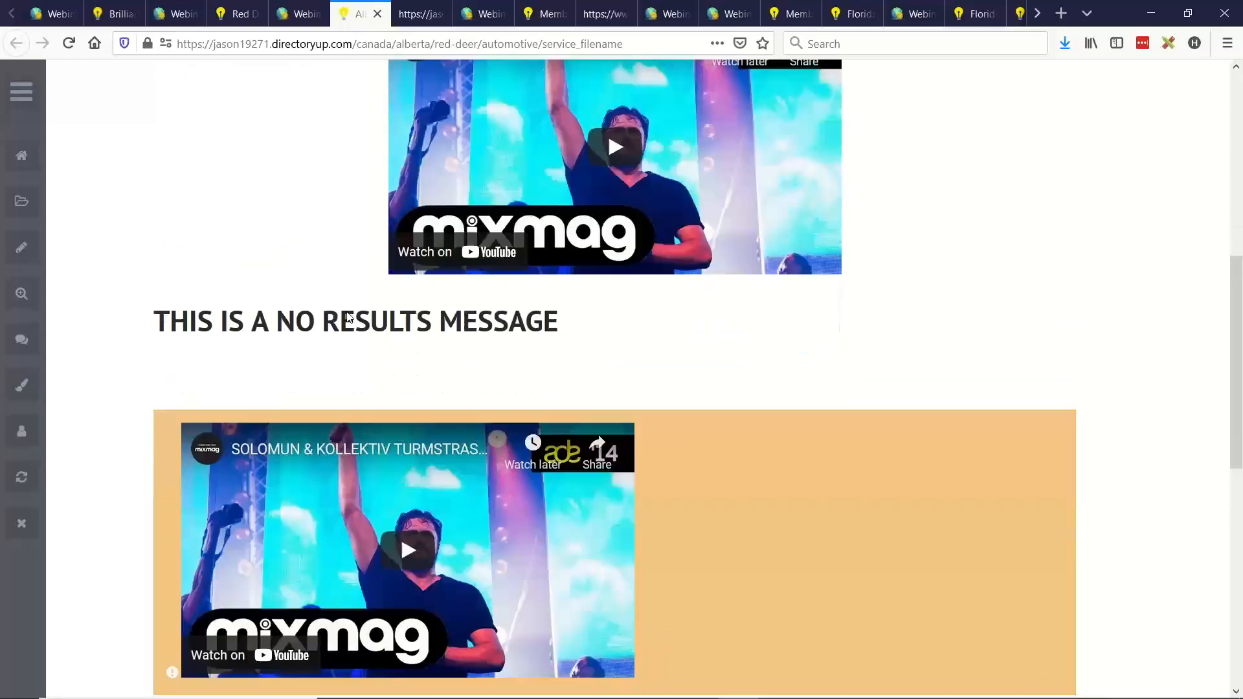
scroll(347, 316, up, 2)
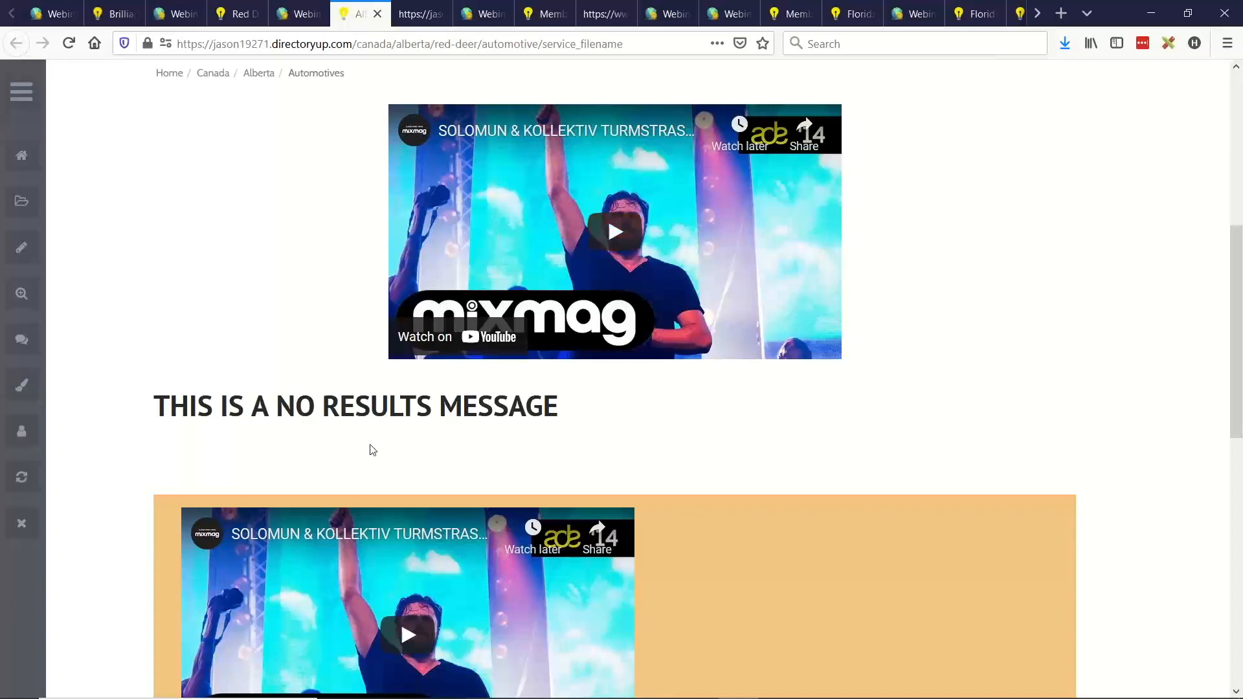
scroll(356, 359, up, 3)
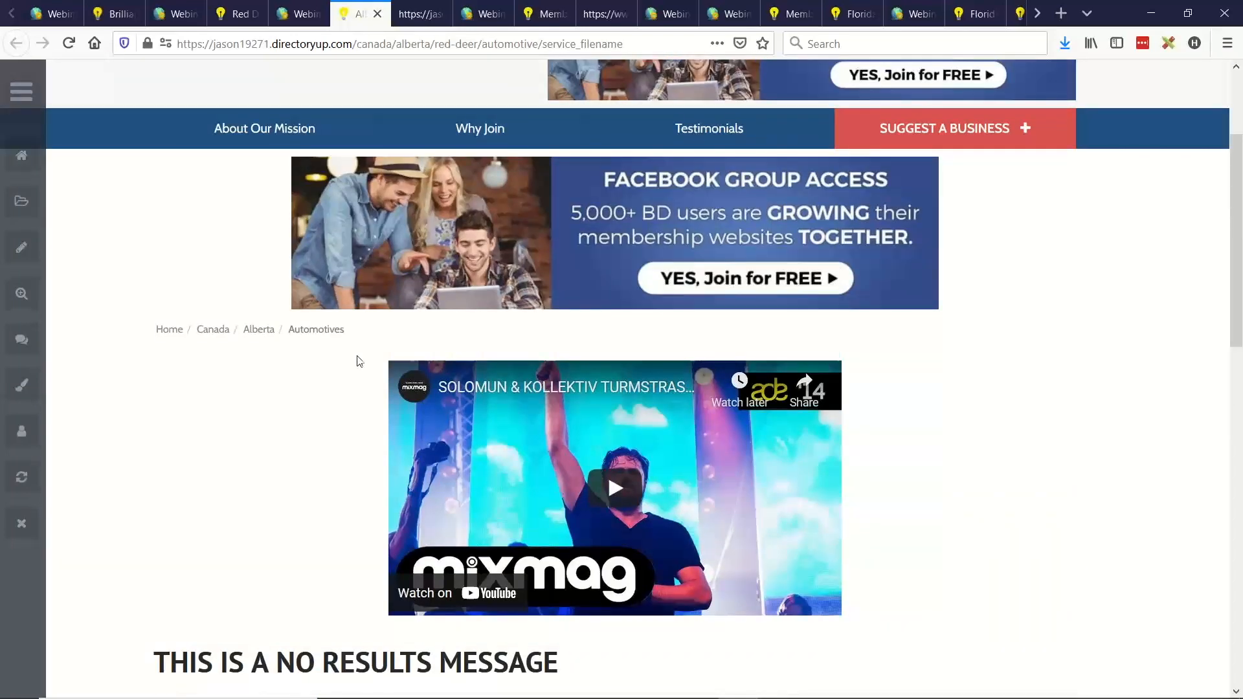
scroll(359, 361, down, 2)
drag(624, 43, 357, 44)
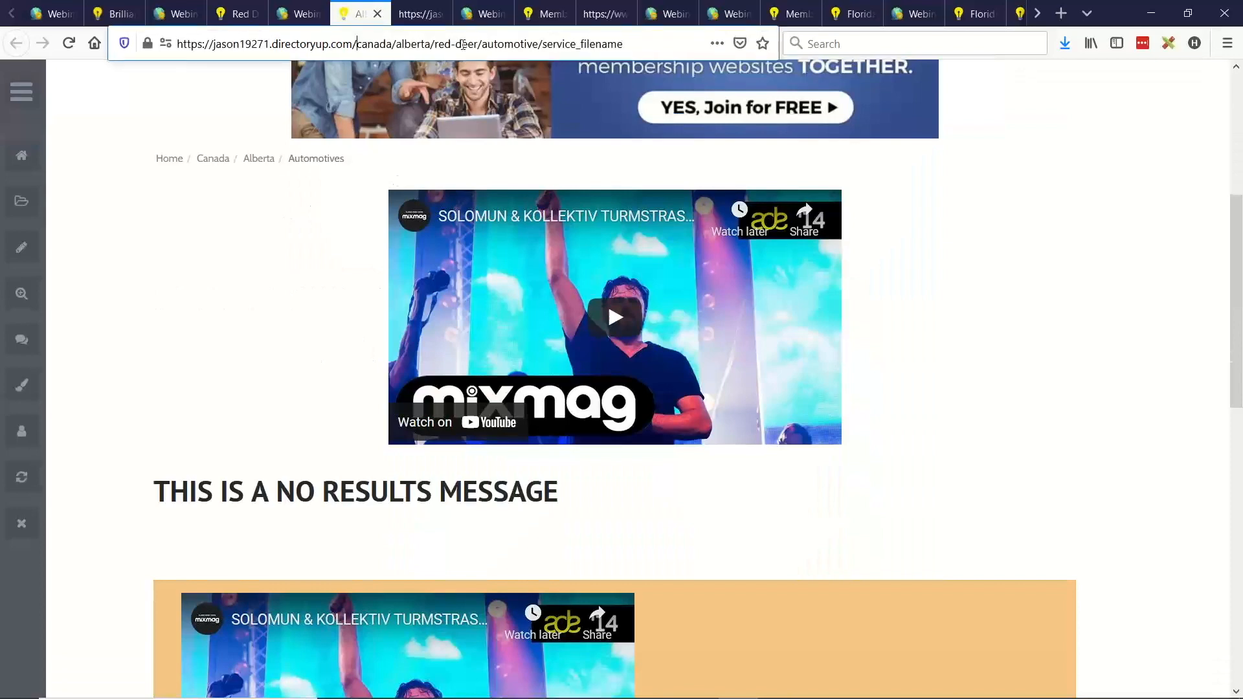
click(369, 387)
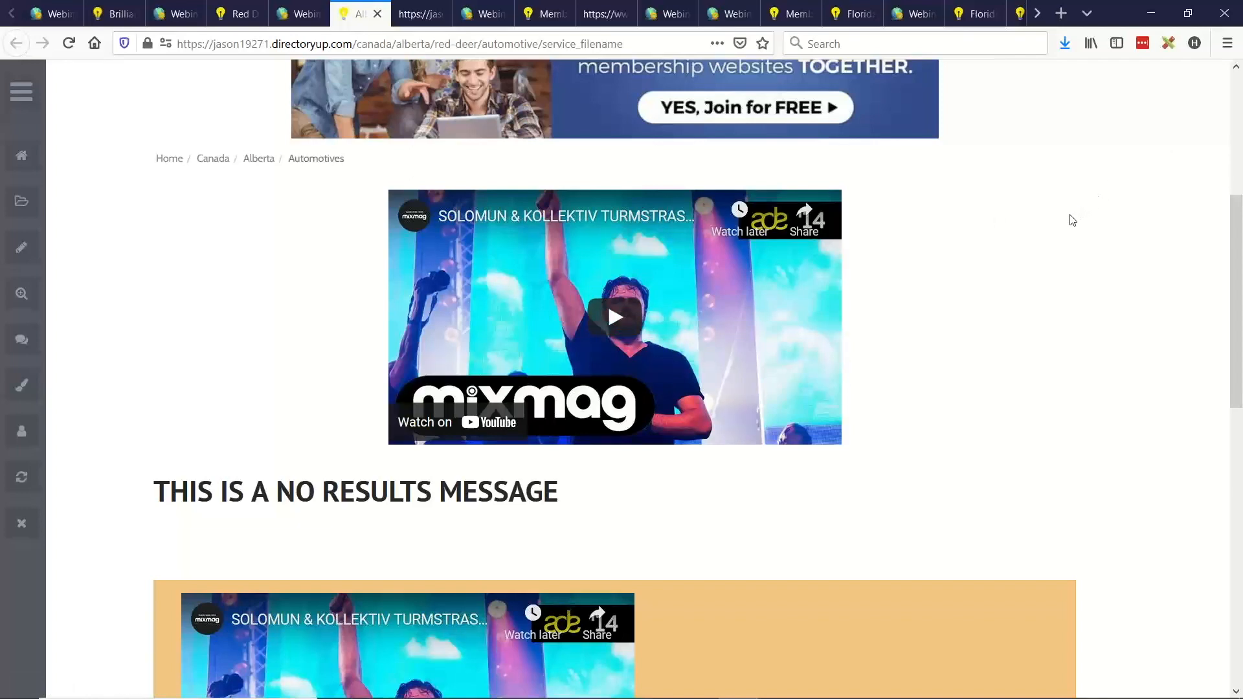
scroll(999, 211, down, 3)
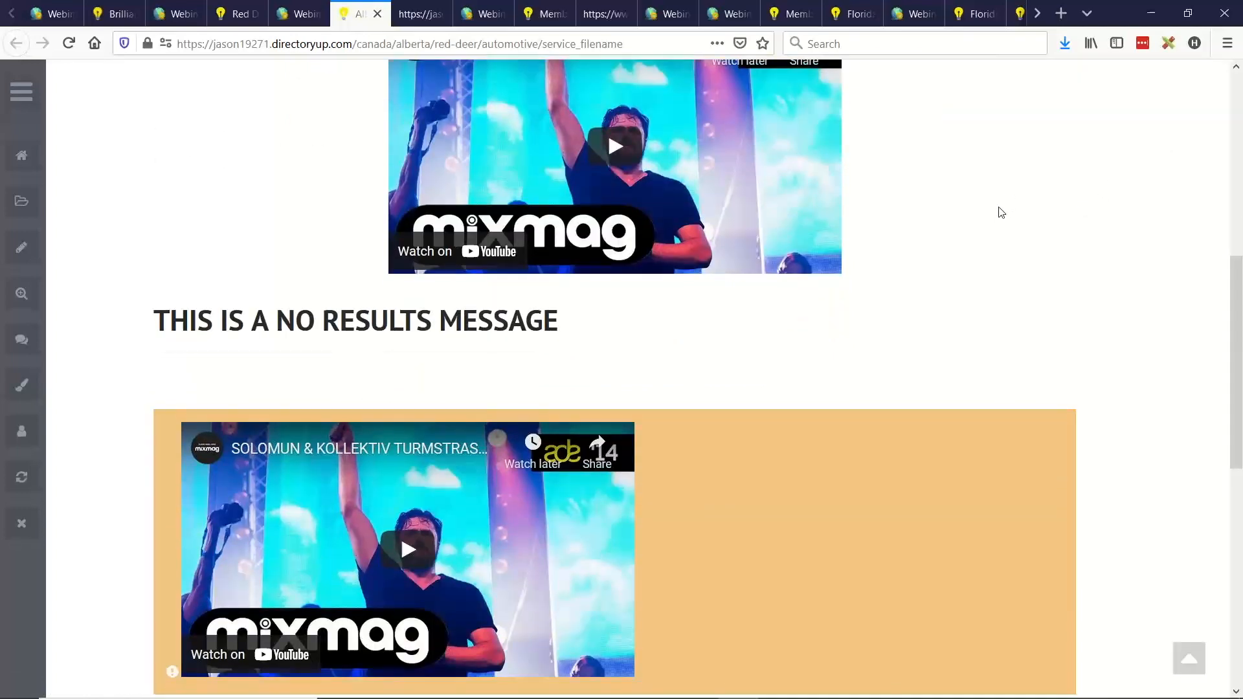
scroll(1000, 214, up, 3)
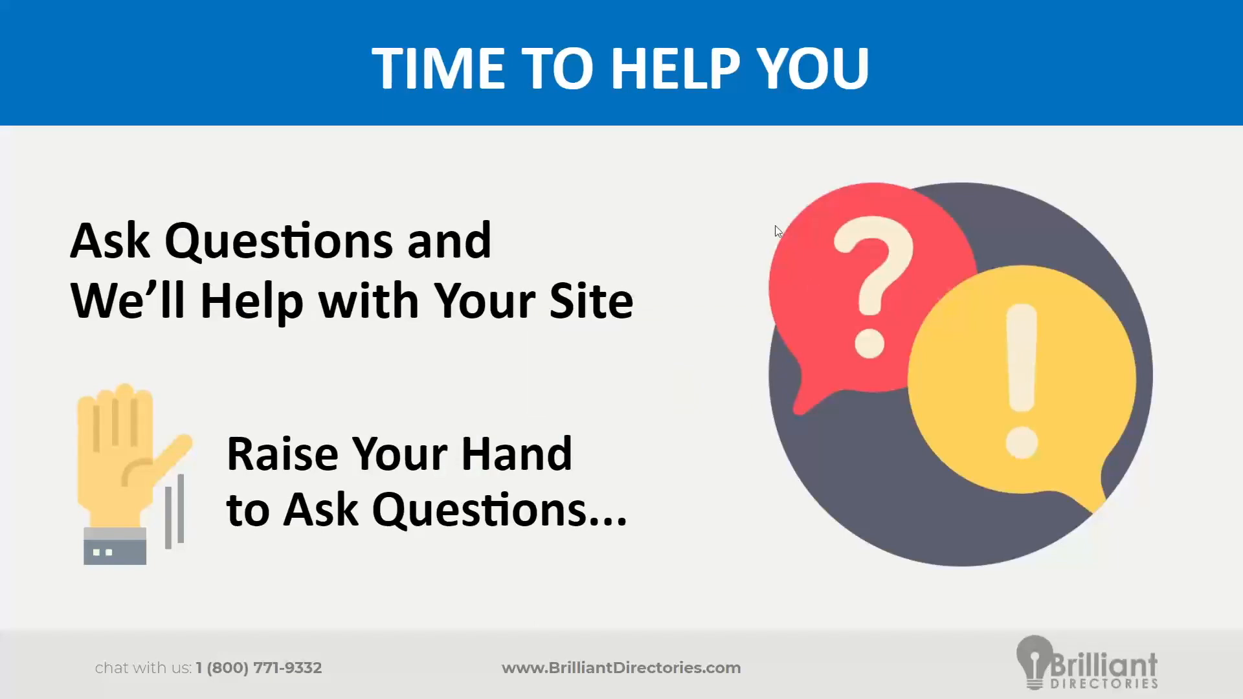
key(Right)
key(Right)
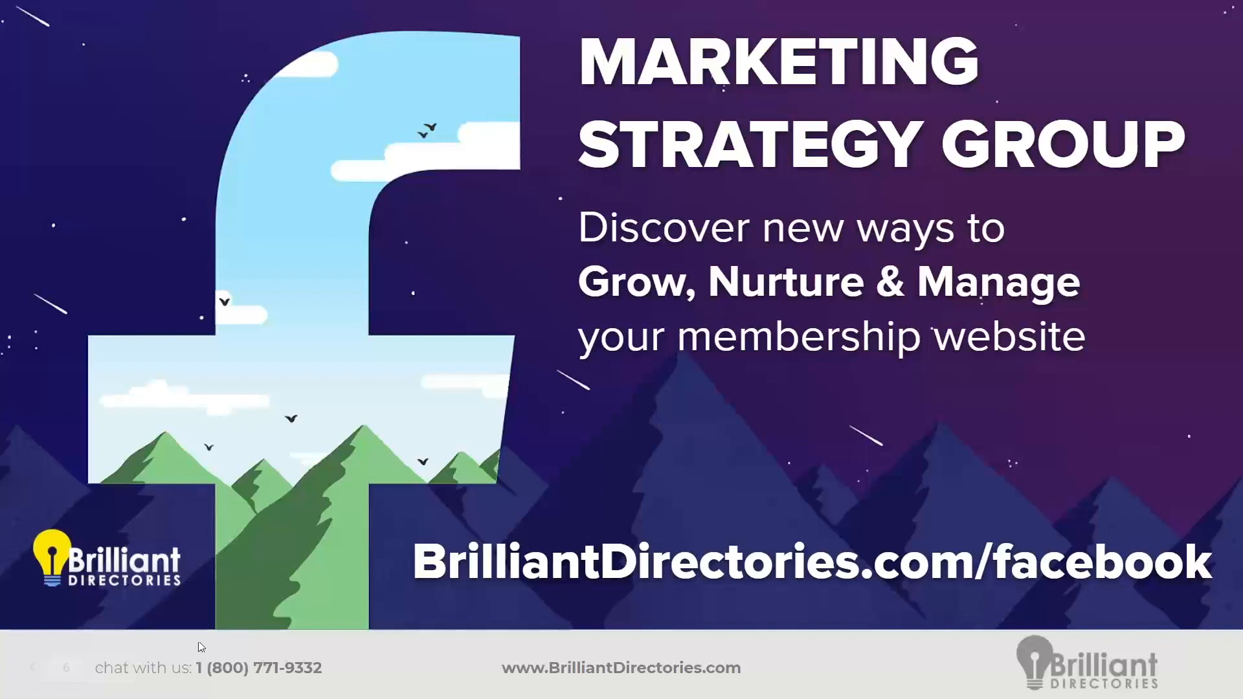
key(Right)
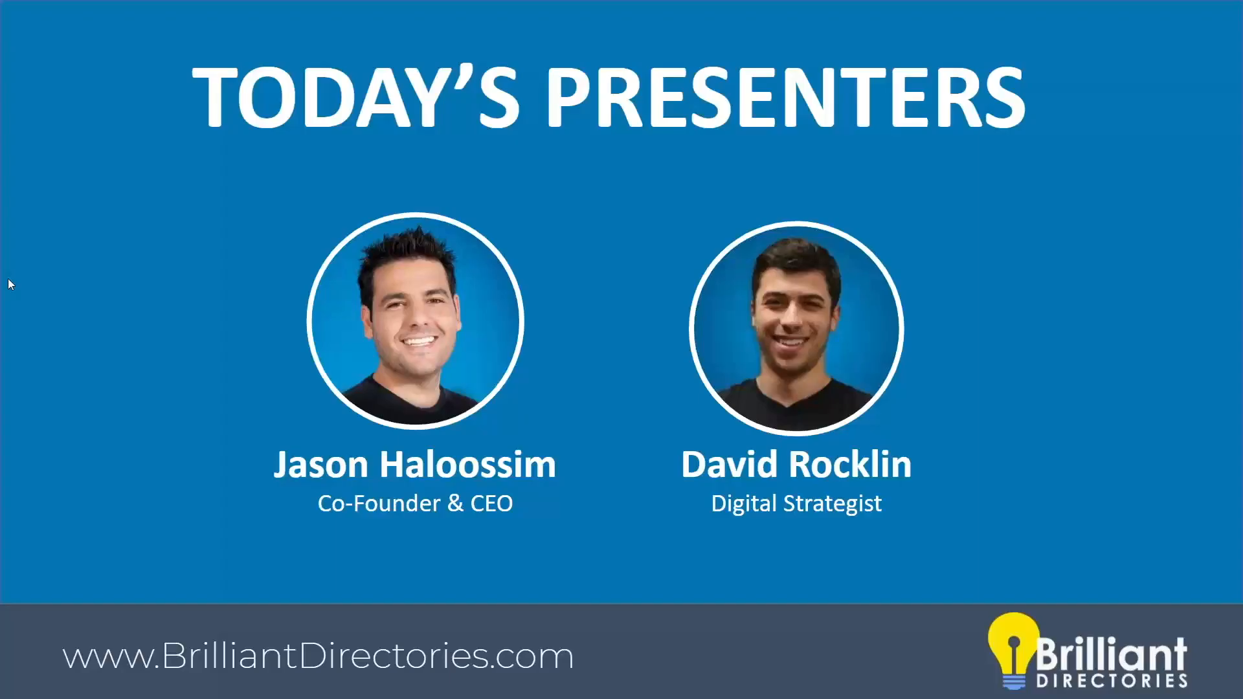